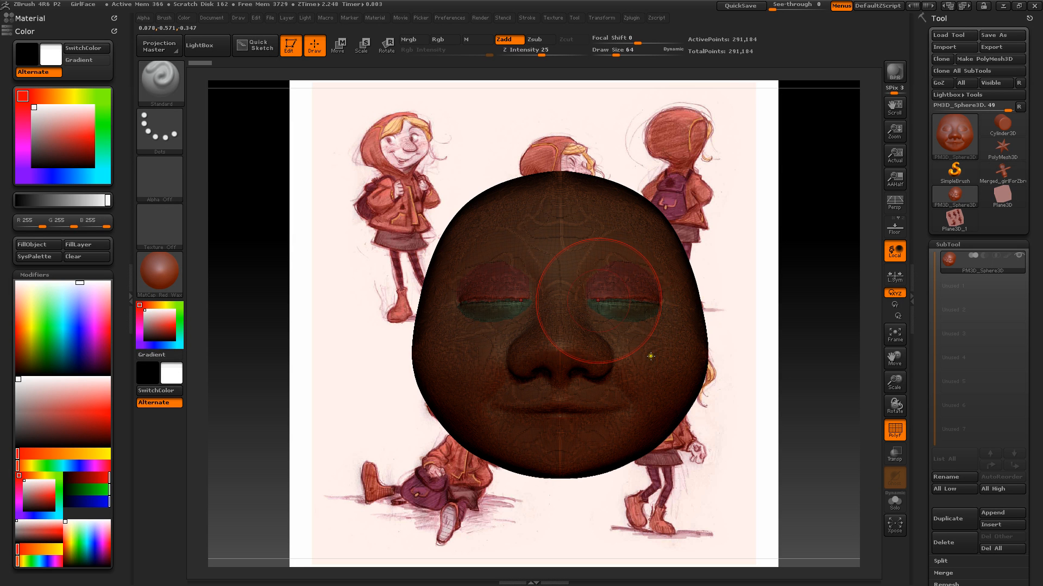
Turn off the polyframe display on the head sculpt and switch the active tool to a ZSphere.
left_click(889, 436)
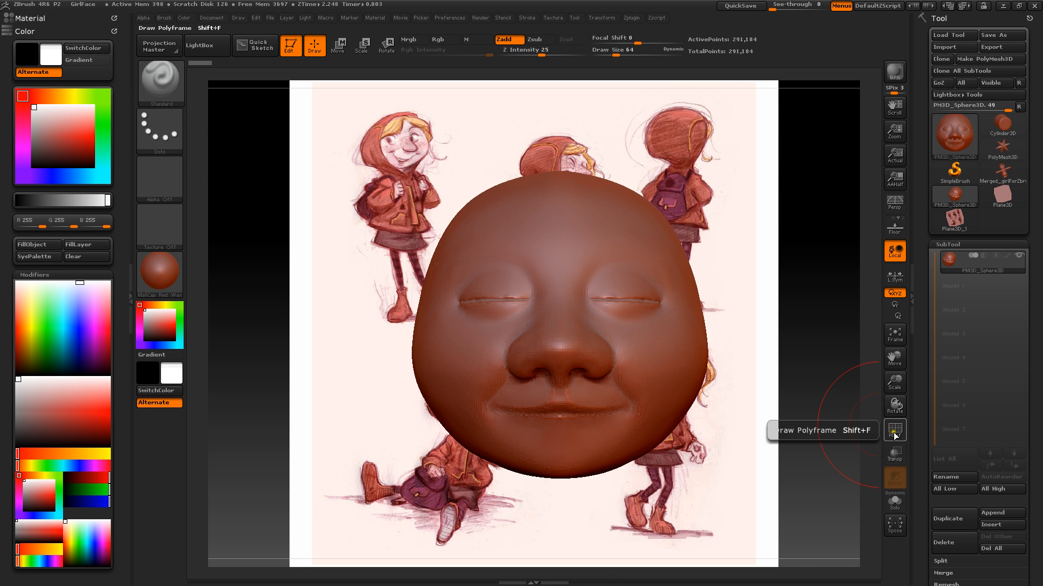
mouse_move(954, 136)
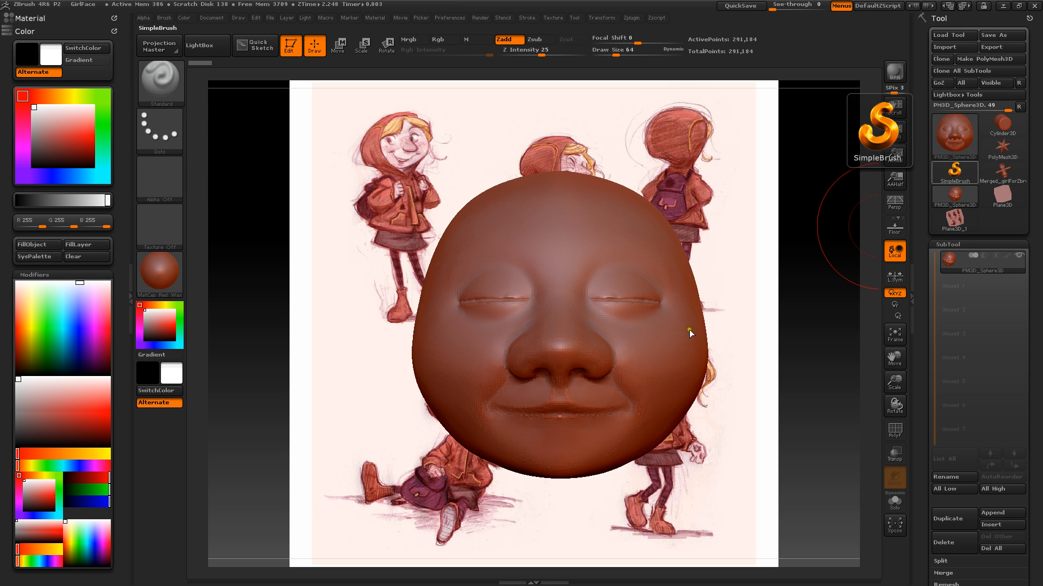
left_click(951, 119)
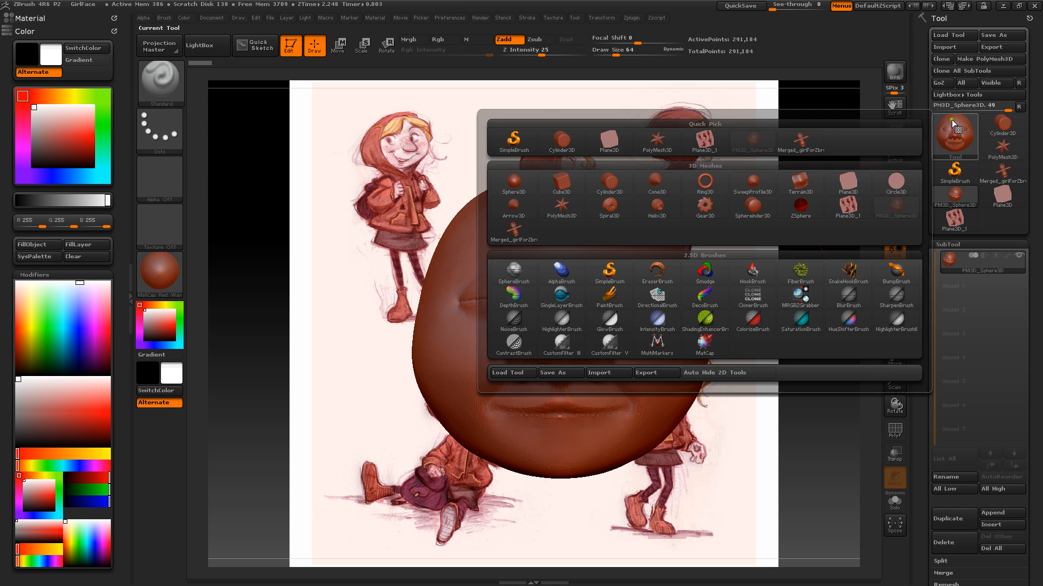
left_click(799, 205)
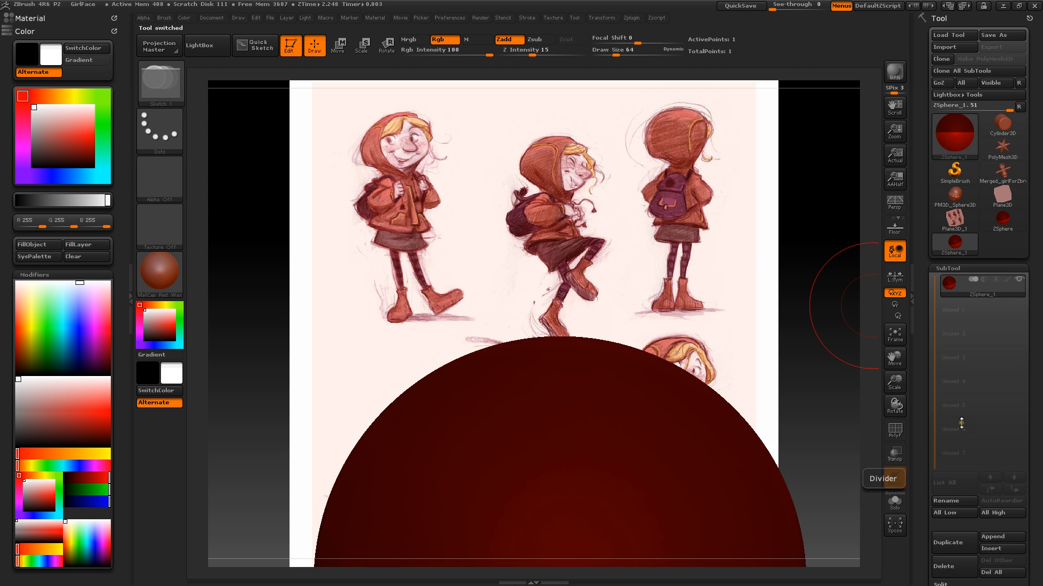
Assign the PM3D_Sphere3D head as the ZSphere's rigging mesh.
left_click(962, 269)
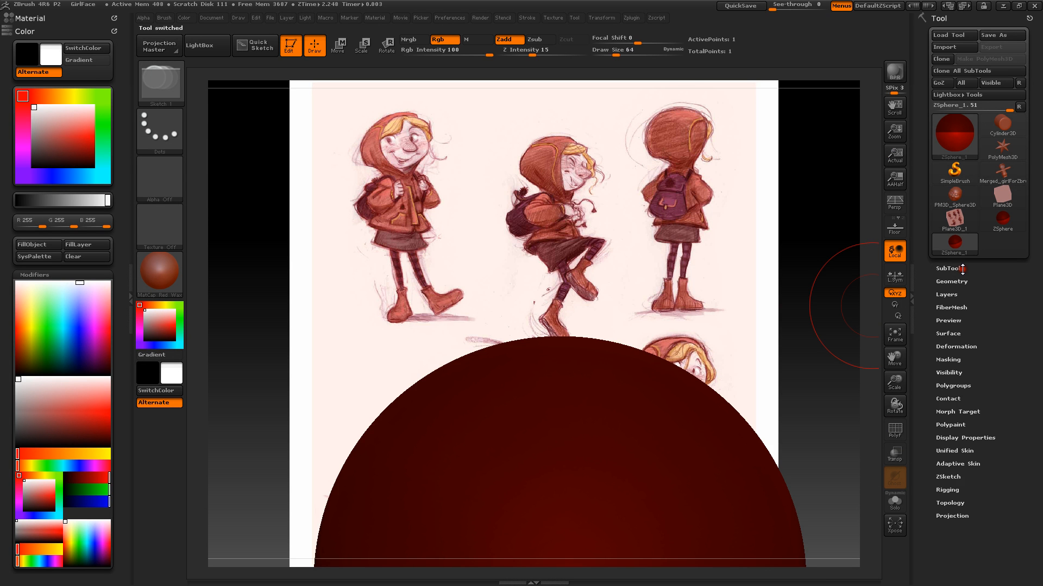
scroll(925, 423, "down", 2)
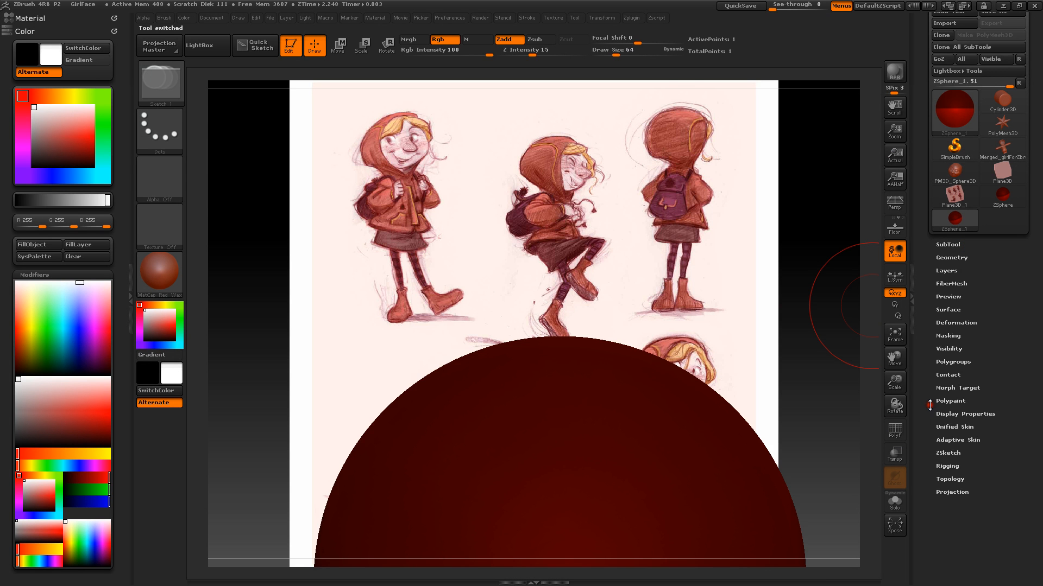
left_click(948, 462)
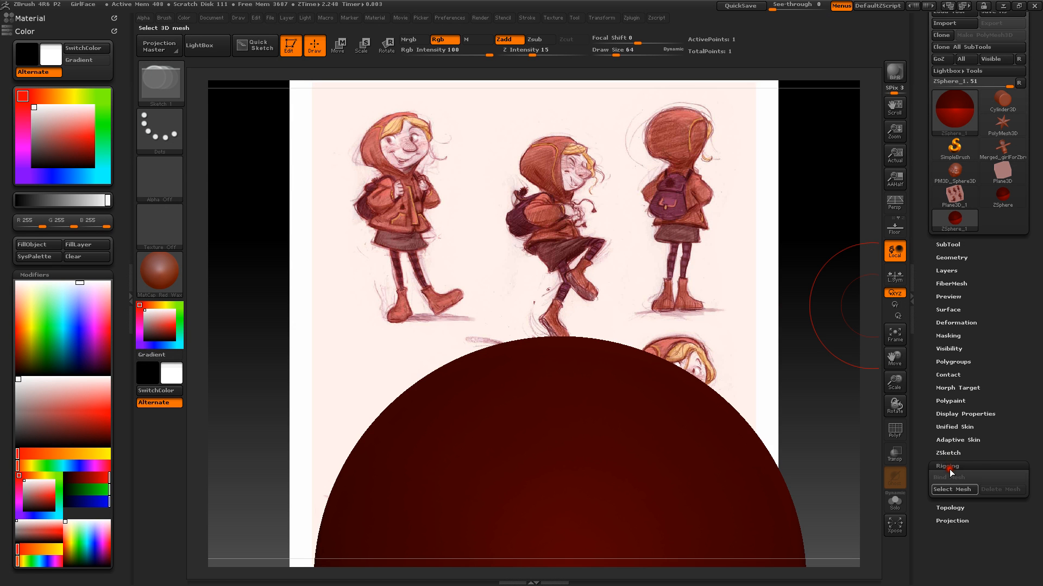
left_click(954, 490)
left_click(957, 491)
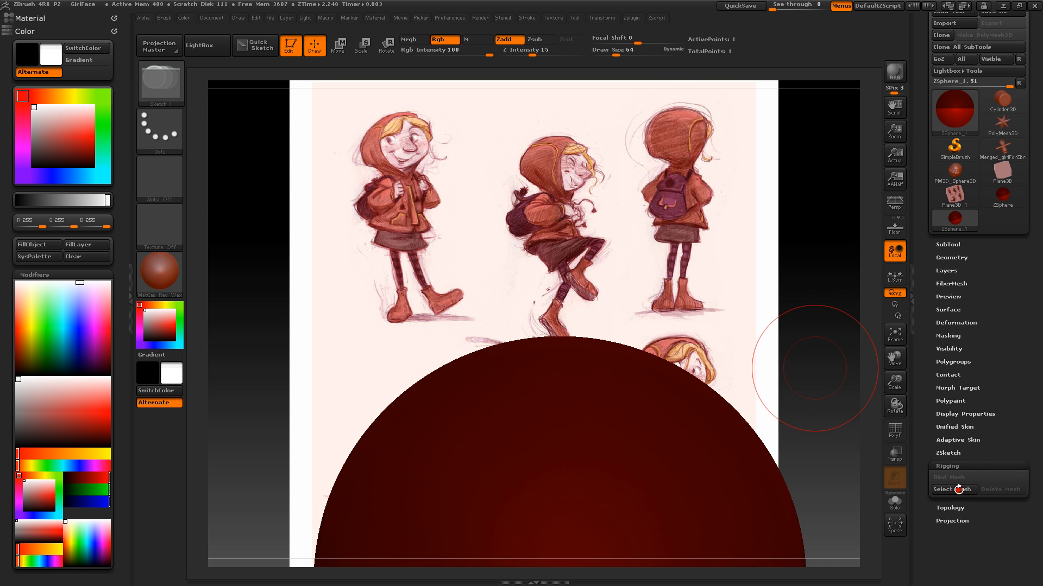
left_click(958, 490)
left_click(950, 490)
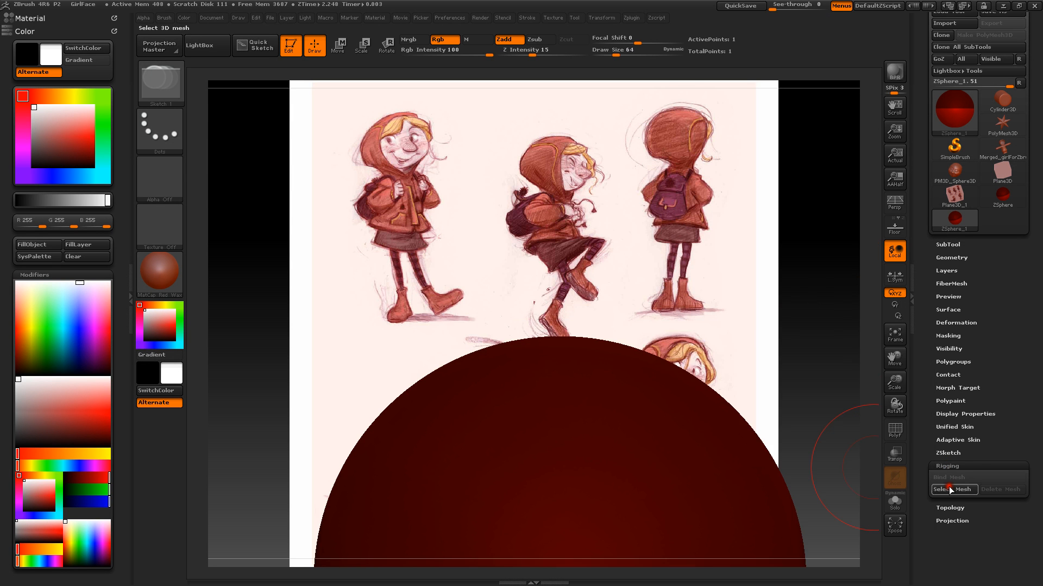
left_click(948, 491)
mouse_move(799, 358)
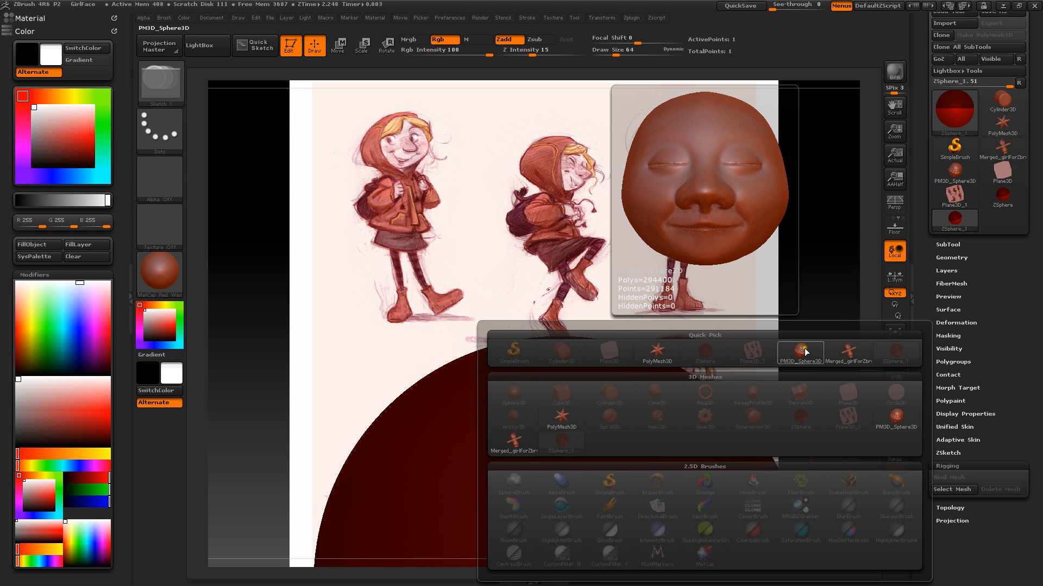
left_click(801, 352)
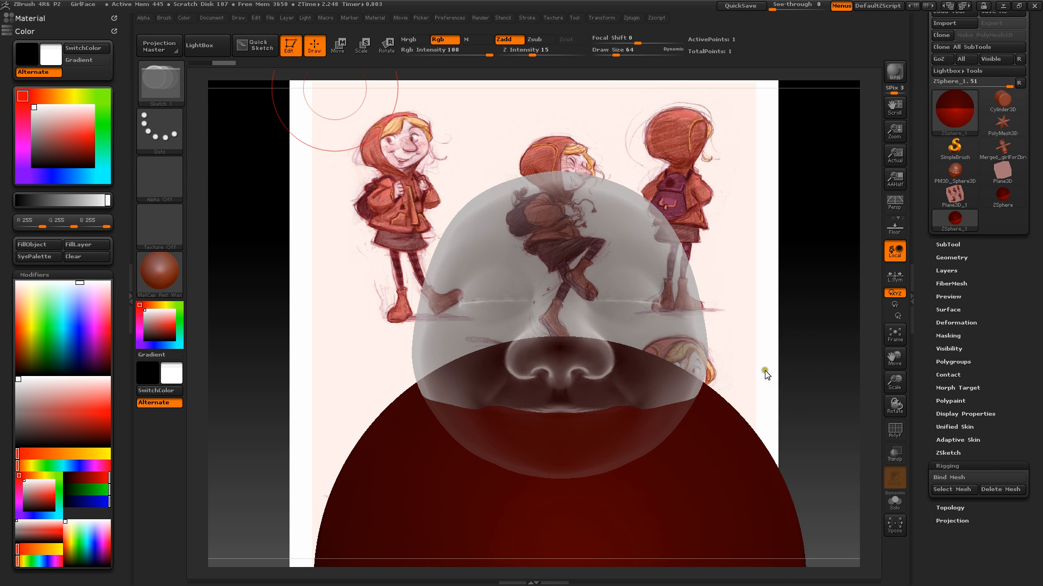
Move the ZSphere to the centre of the head, scale it down to fit inside, and return to Draw mode.
left_click(340, 50)
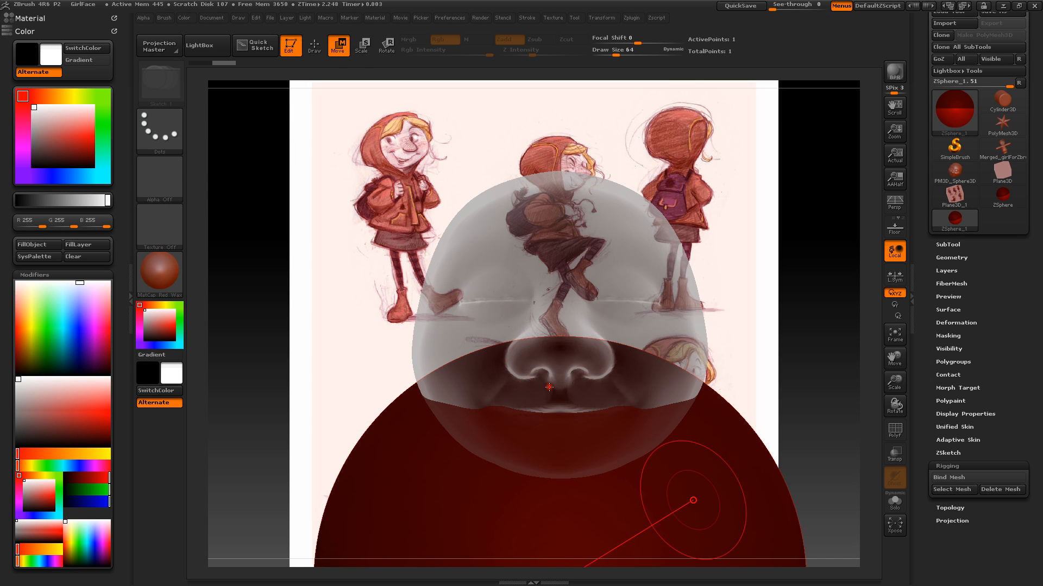
left_click_drag(693, 500, 693, 251)
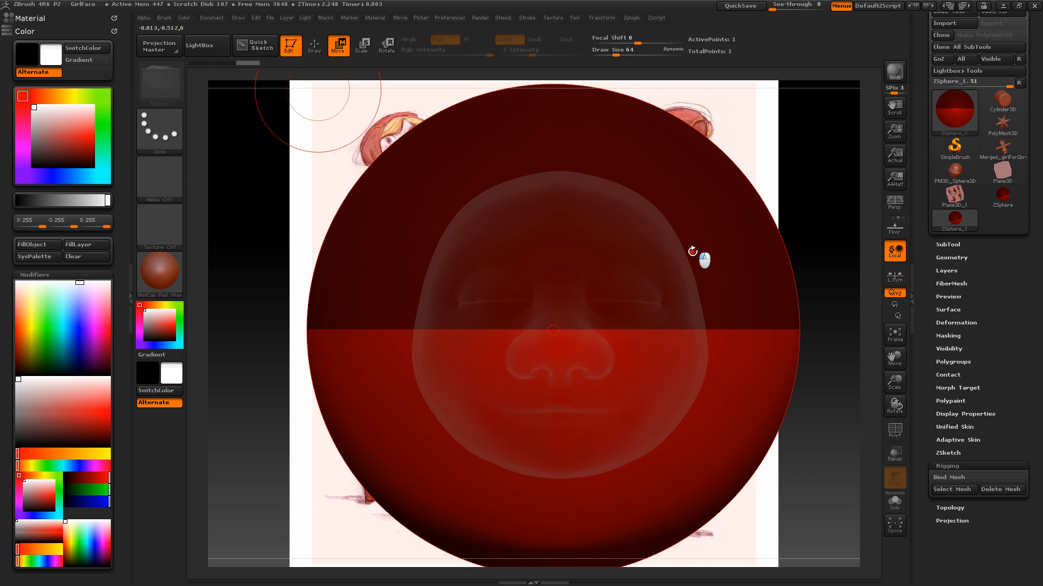
left_click(362, 45)
left_click_drag(706, 304, 748, 276)
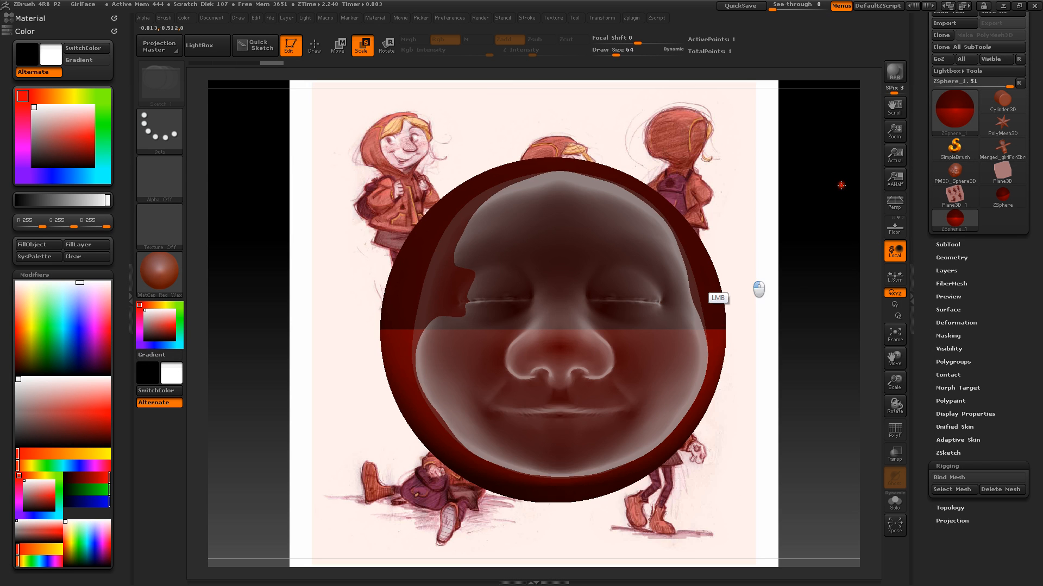
left_click_drag(841, 185, 786, 255)
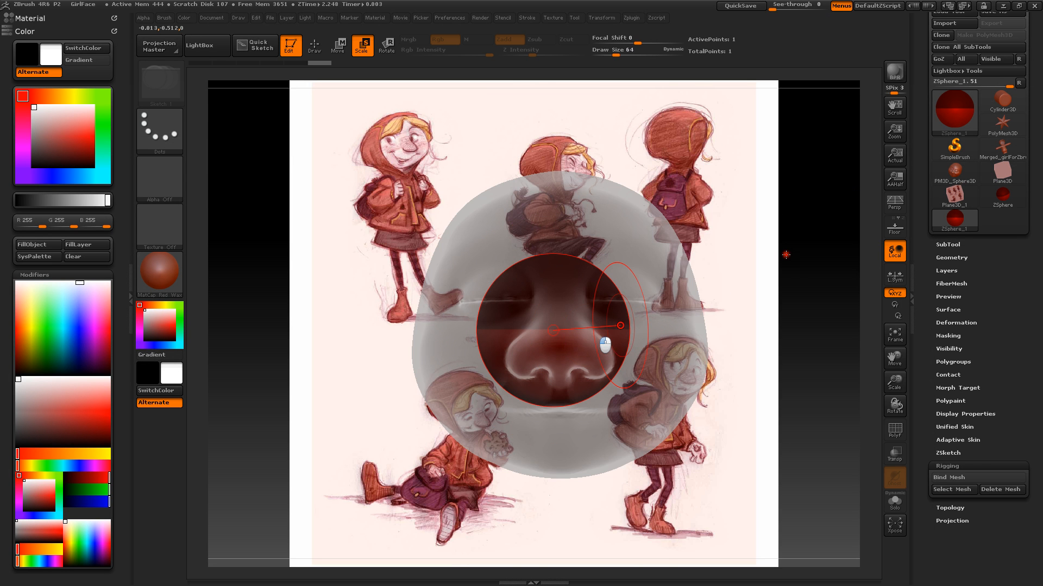
mouse_move(605, 345)
left_mouse_down()
mouse_move(612, 330)
mouse_move(574, 341)
mouse_move(586, 344)
mouse_move(584, 323)
left_mouse_up()
left_click(337, 44)
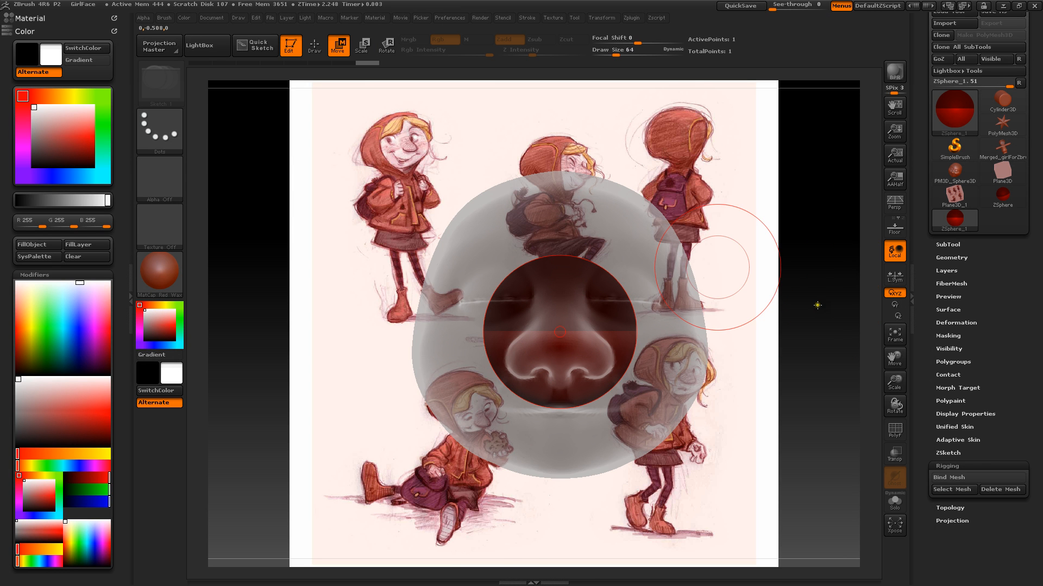
key("q")
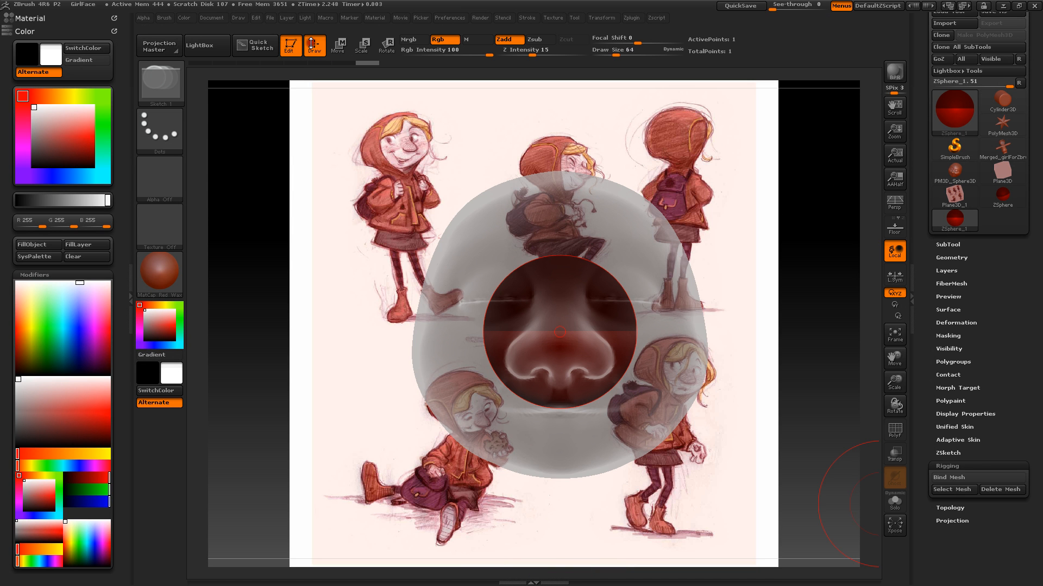
Enable Edit Topology for the ZSphere with the head as its base mesh.
left_click(943, 464)
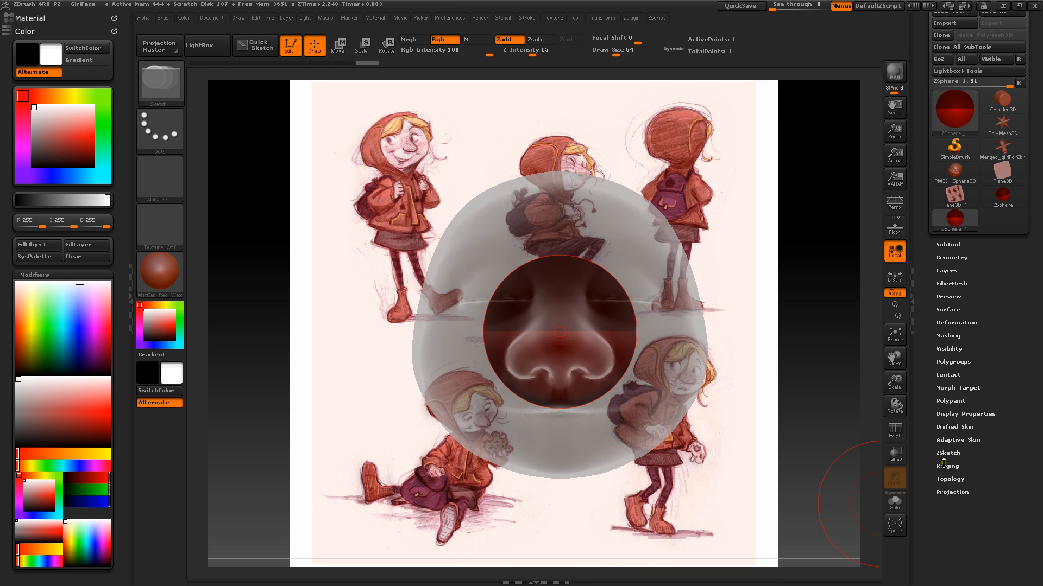
left_click(945, 479)
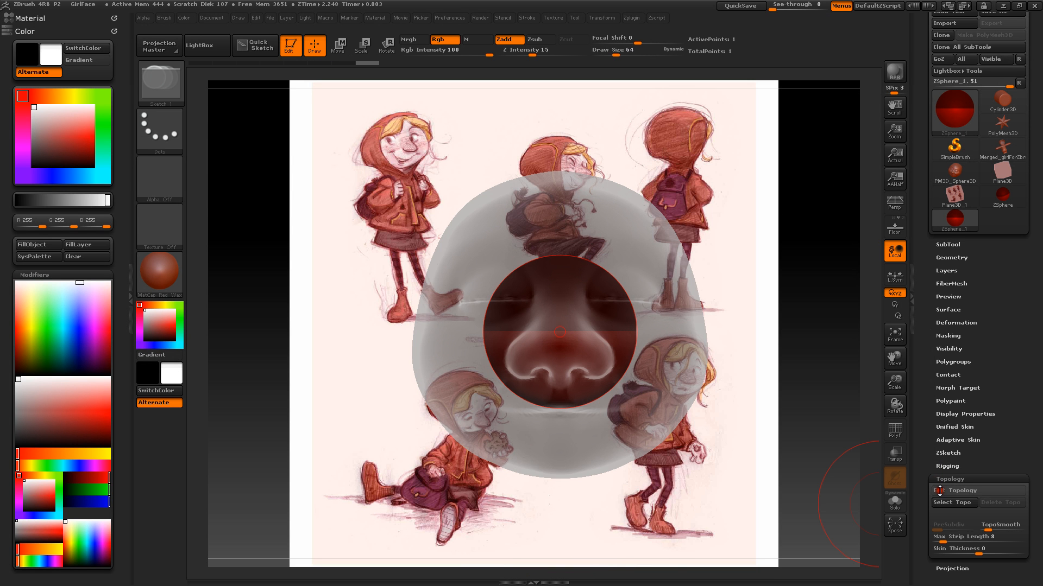
scroll(940, 491, "down", 3)
scroll(936, 427, "up", 1)
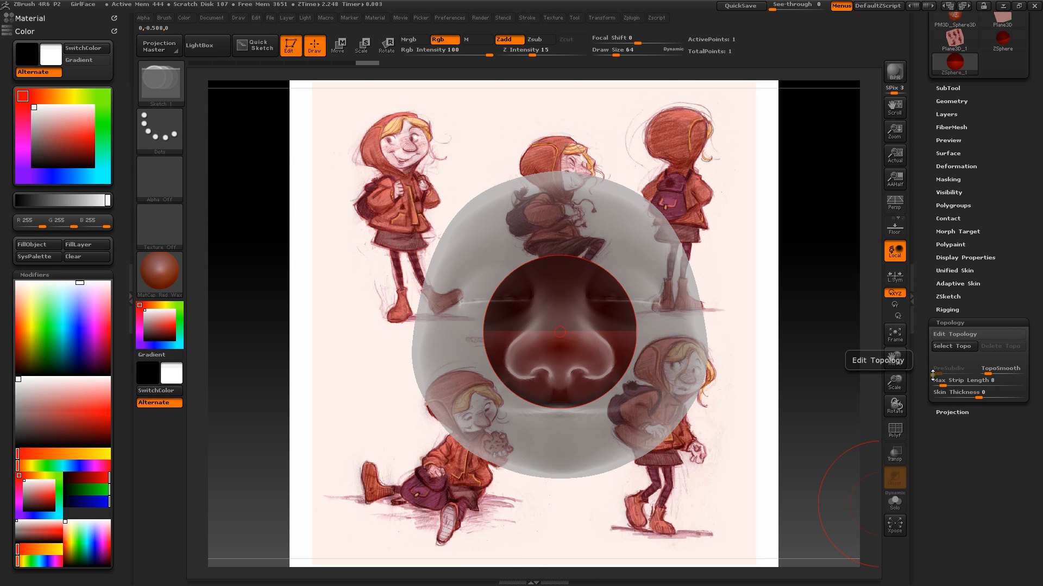
left_click(950, 310)
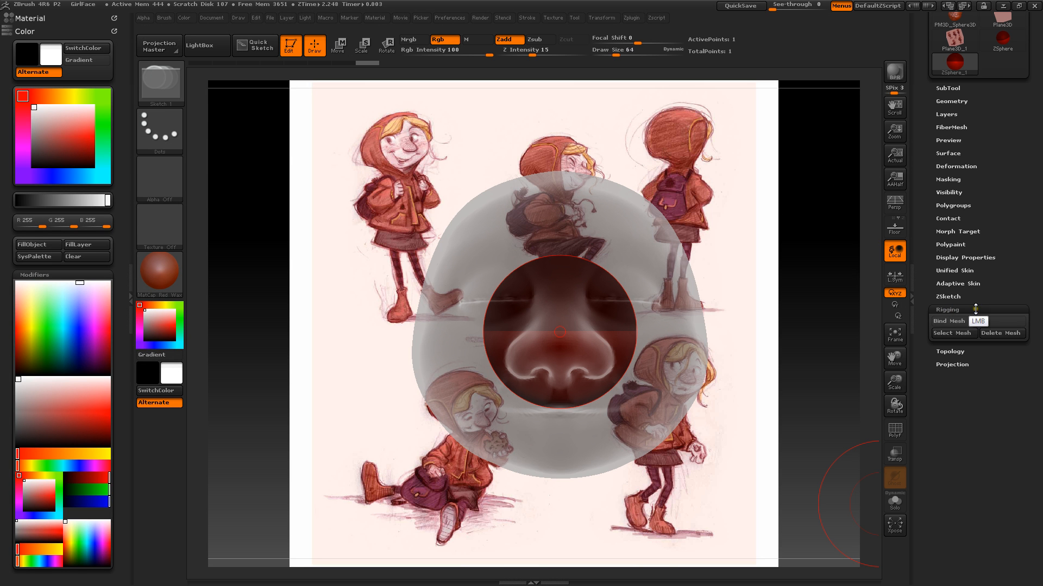
left_click(960, 309)
left_click(950, 322)
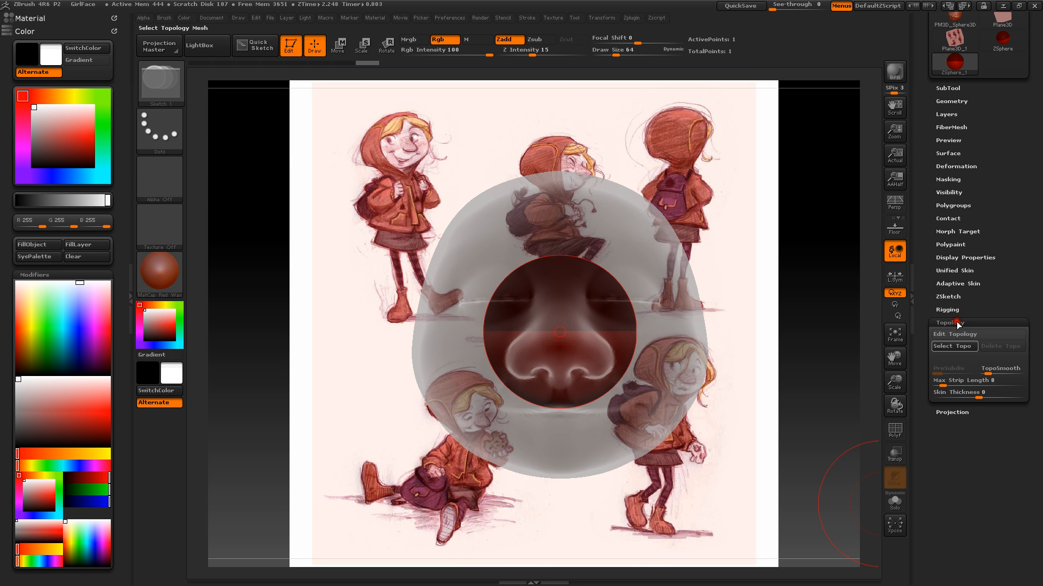
left_click(953, 348)
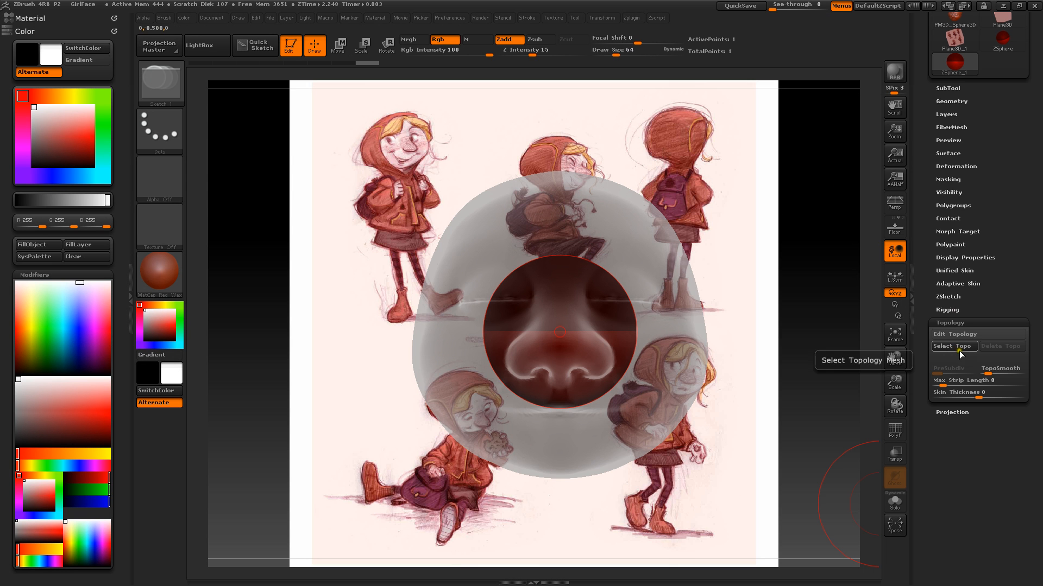
left_click(964, 342)
left_click(954, 335)
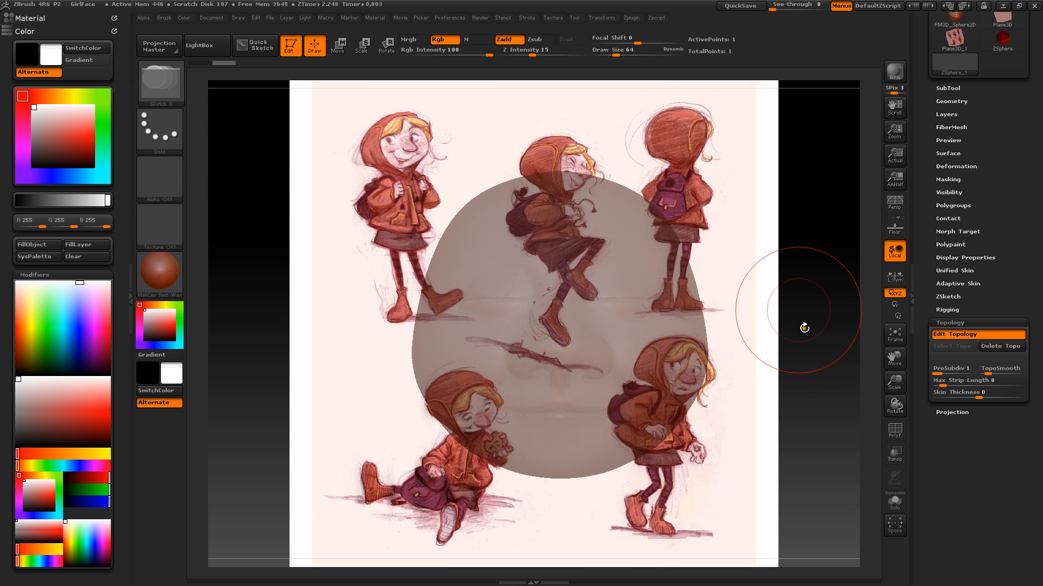
Remove the character sketches from the backdrop by changing the image plane's reference view, and reframe the whole head from the front.
left_click_drag(797, 309, 740, 315)
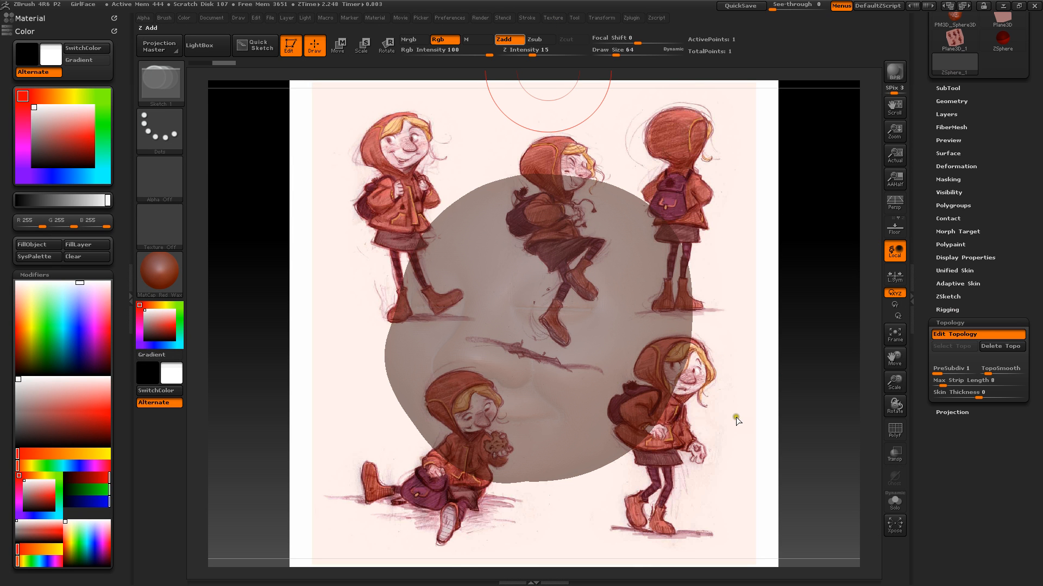
left_click(549, 17)
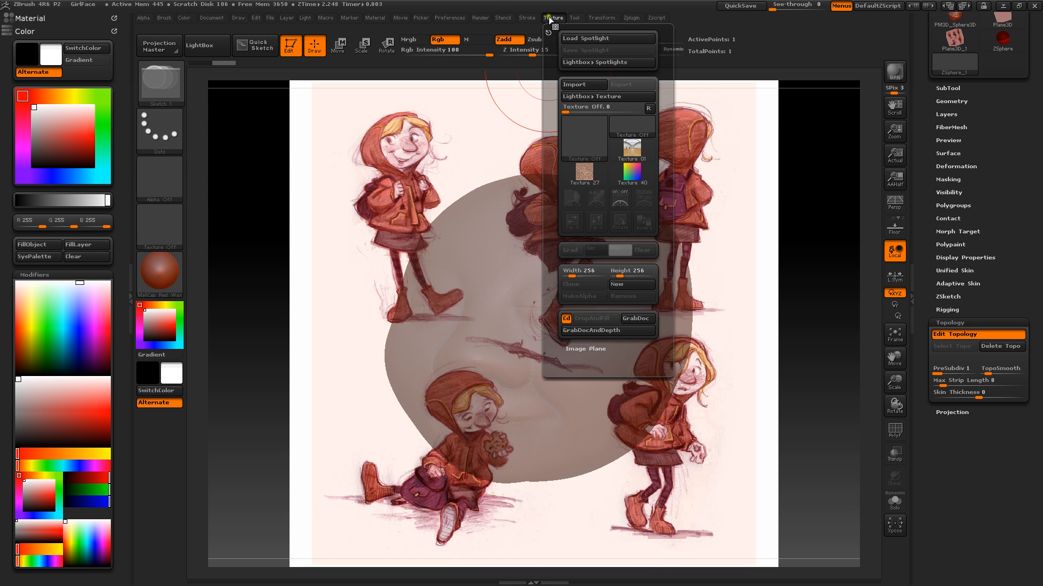
left_click(553, 19)
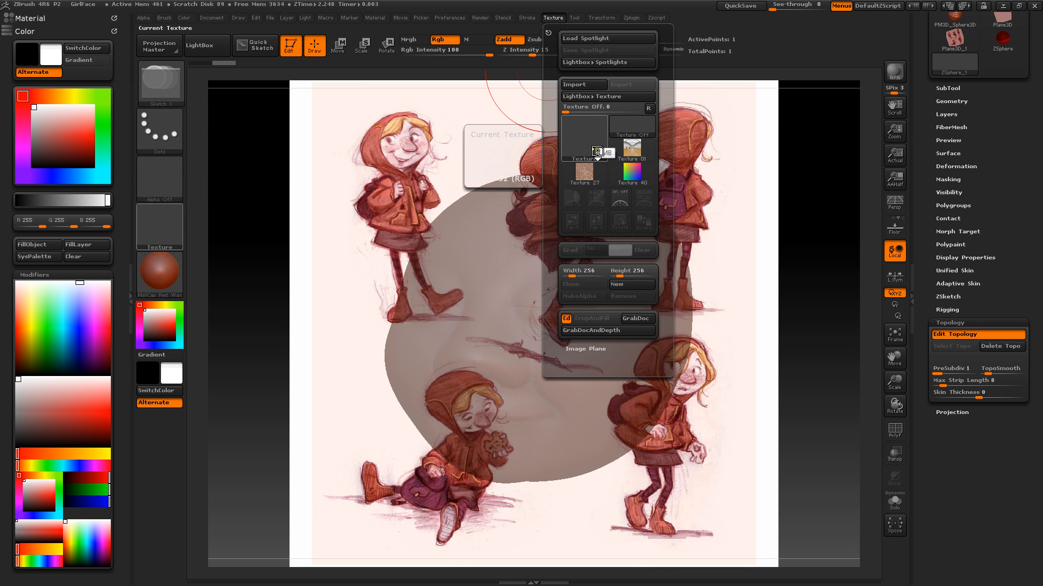
left_click(586, 140)
left_click(586, 139)
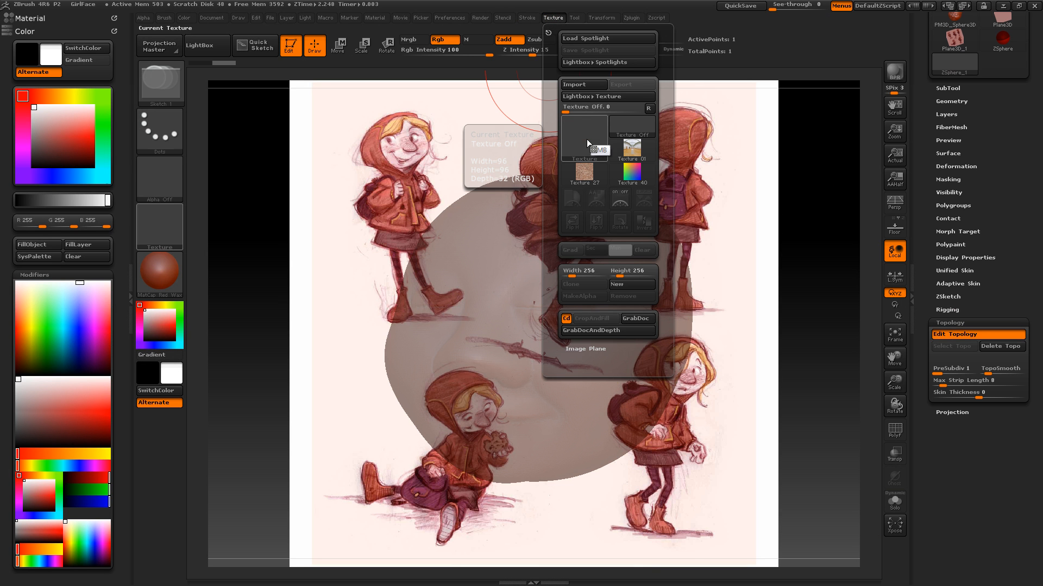
left_click(582, 135)
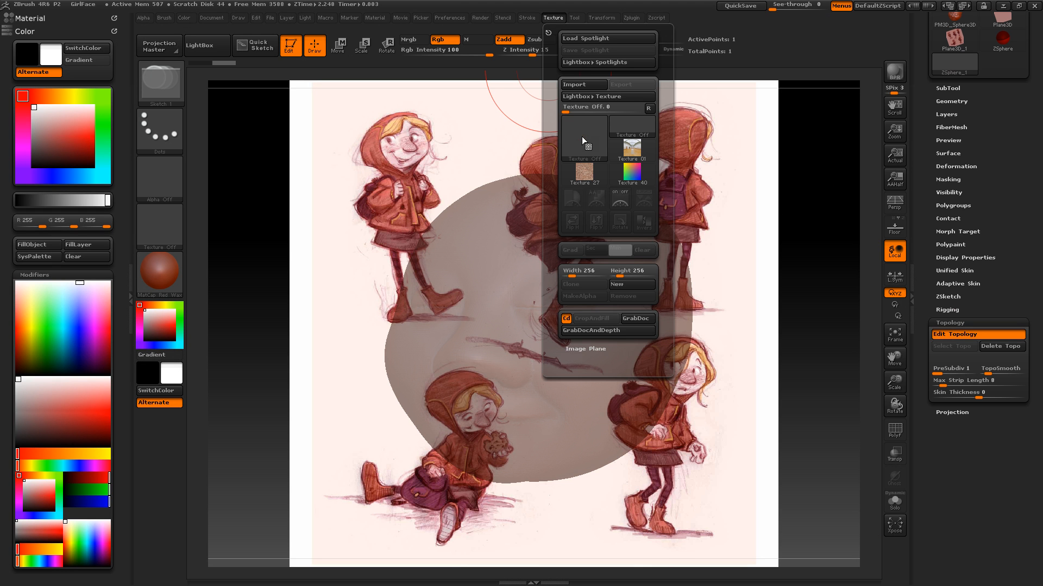
left_click(582, 348)
left_click(587, 354)
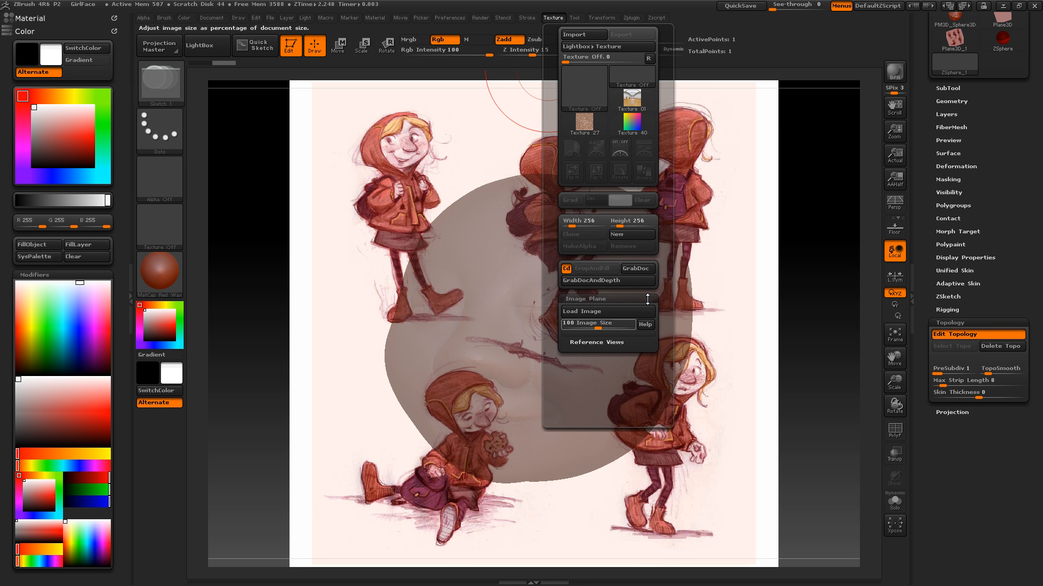
left_click_drag(597, 328, 619, 328)
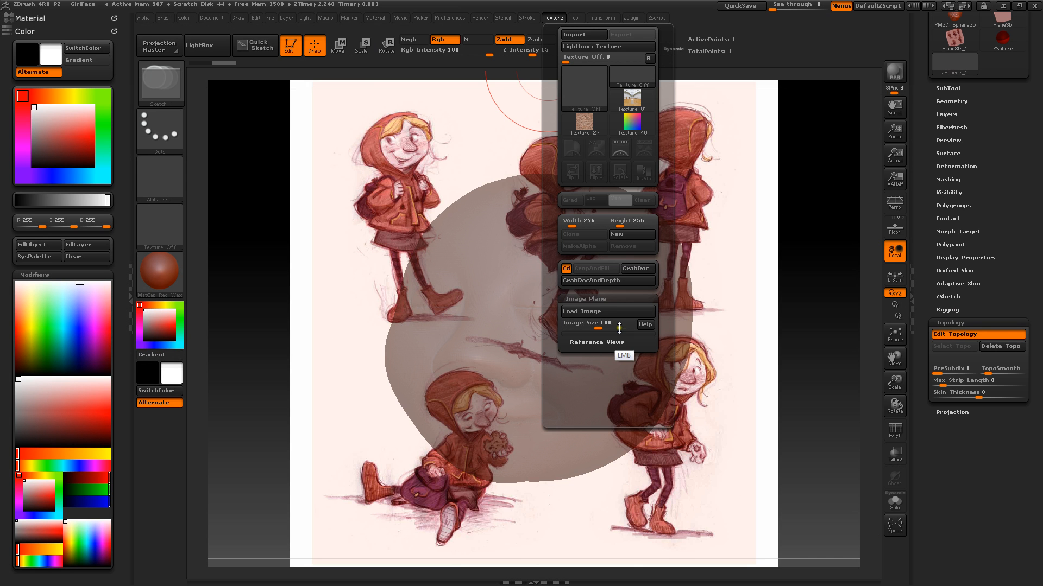
left_click(606, 342)
left_click(595, 354)
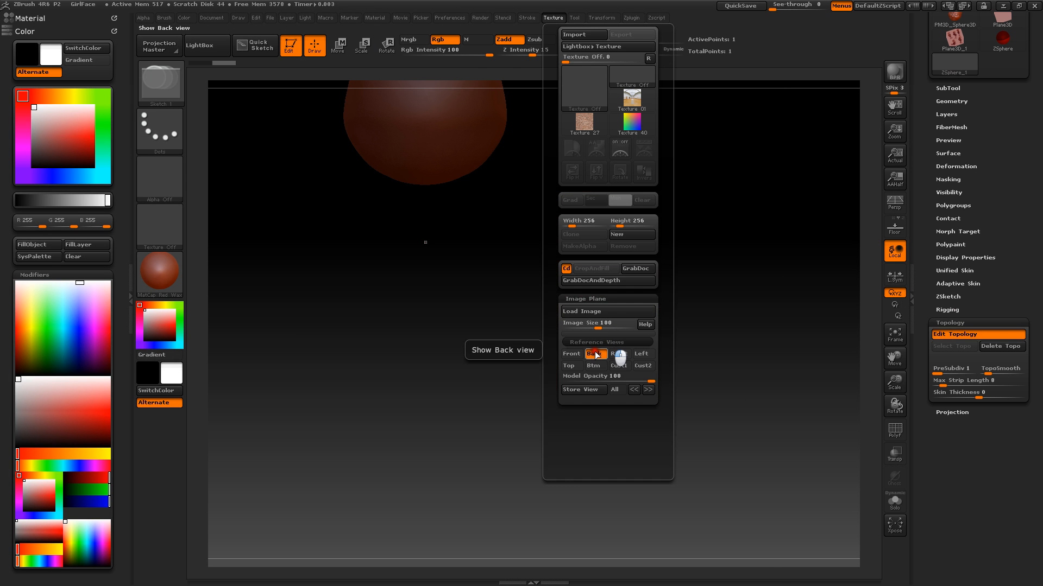
left_click(594, 352)
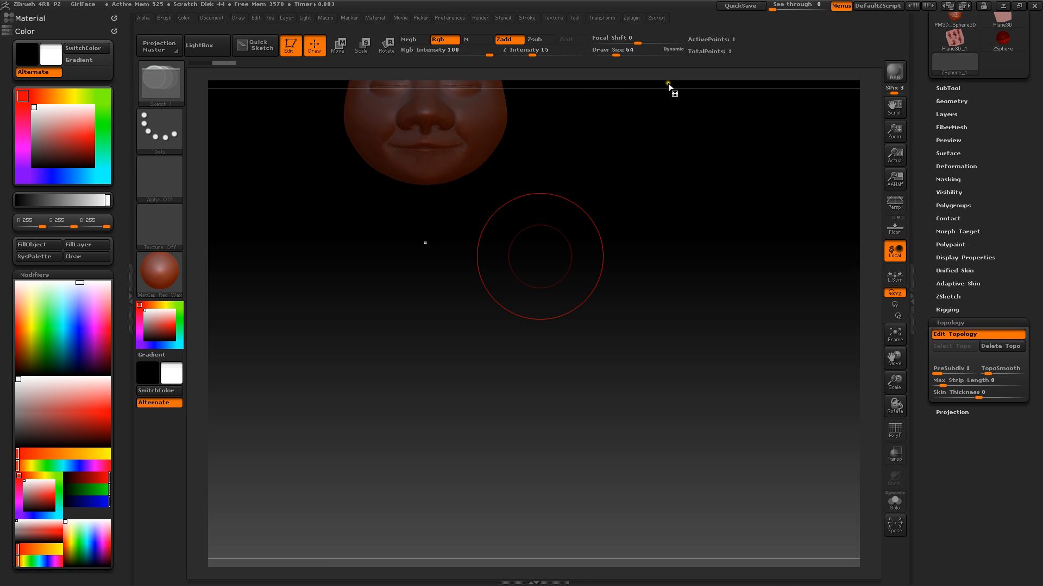
key("f")
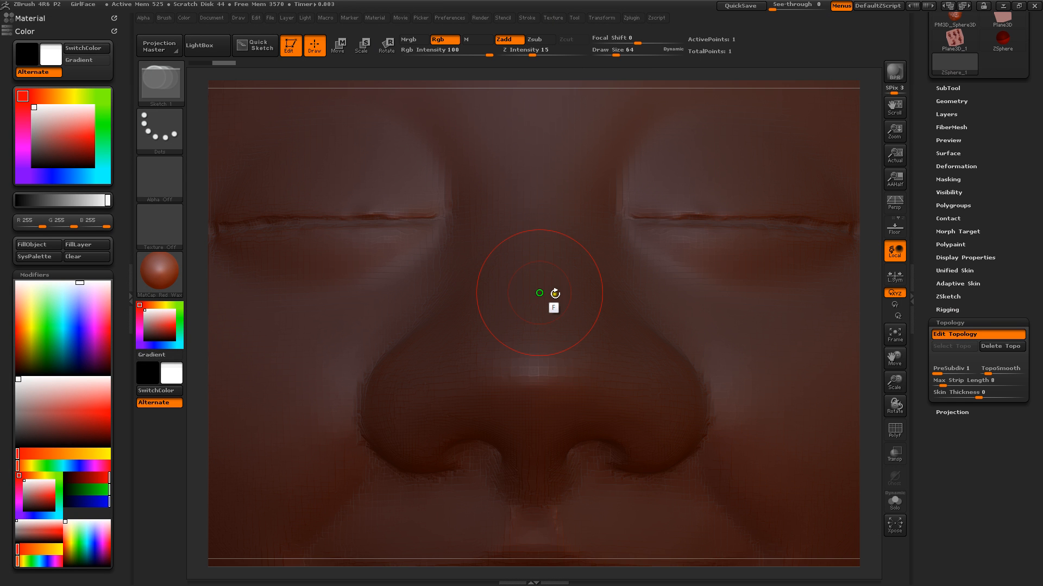
key("alt")
right_click_drag(595, 387, 538, 293, "alt")
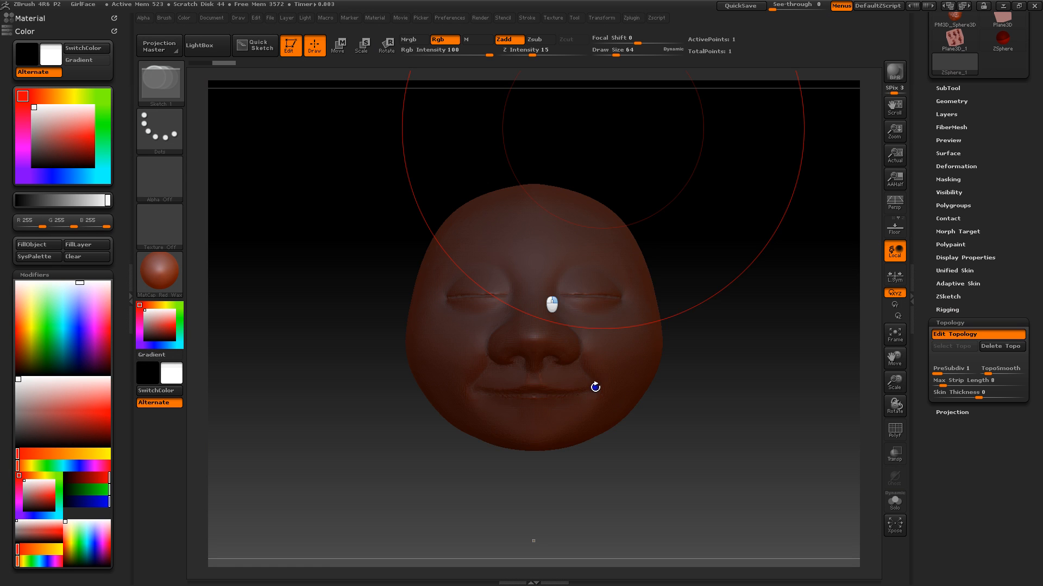
Reduce the draw size to 1 and turn on X-axis symmetry for drawing topology on the face.
left_click_drag(595, 387, 599, 154)
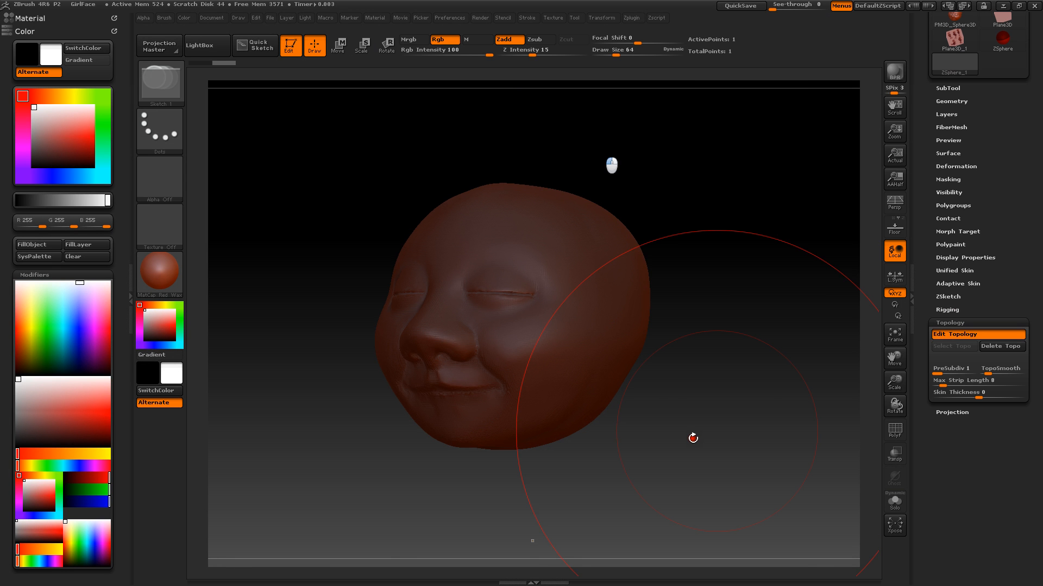
key("shift+a")
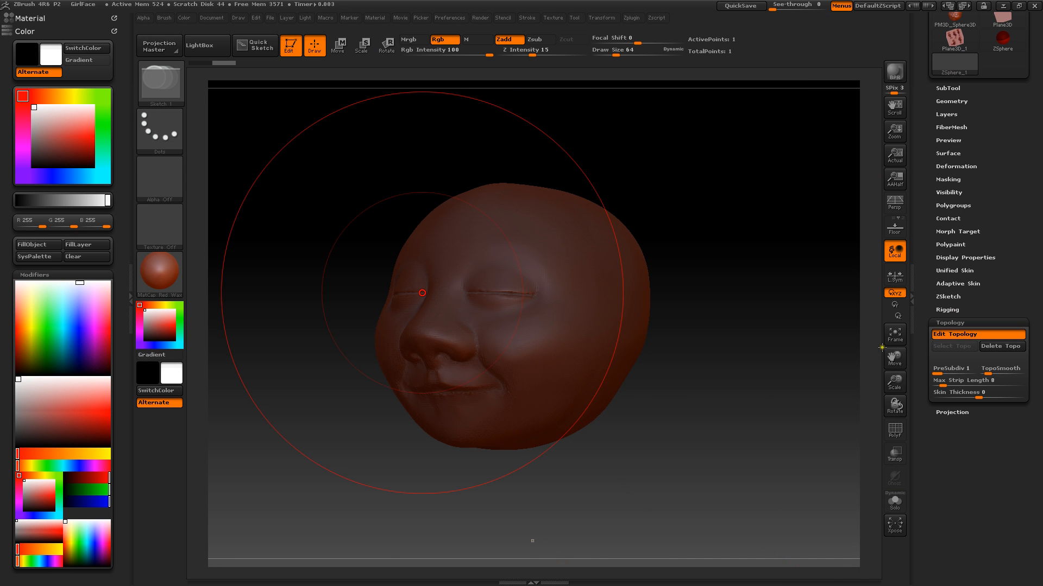
key("s")
left_click_drag(520, 318, 513, 317)
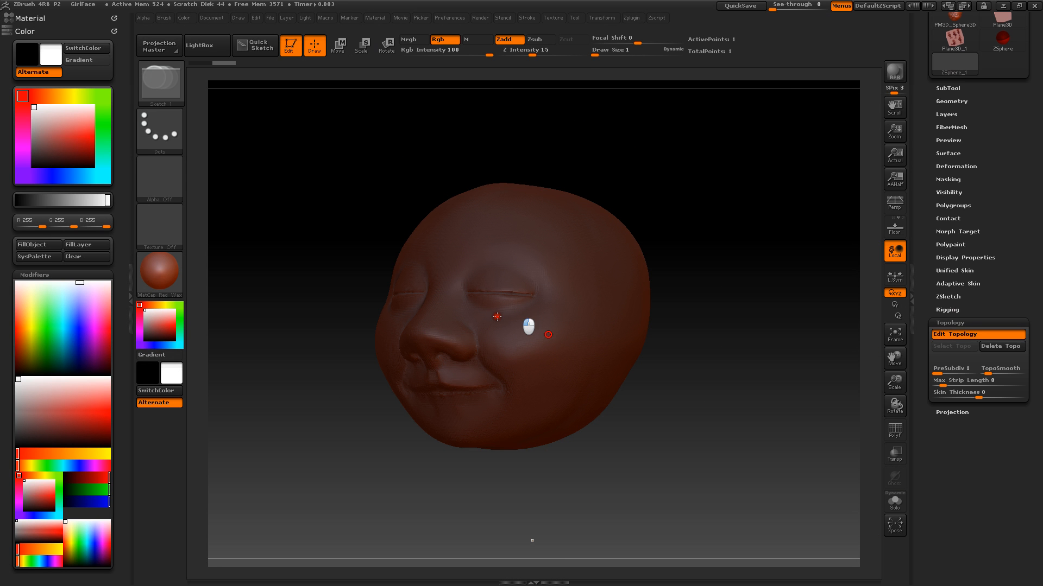
left_click(520, 336)
key("x")
mouse_move(539, 343)
right_mouse_down()
mouse_move(509, 330)
mouse_move(579, 330)
right_mouse_up()
left_click(579, 331)
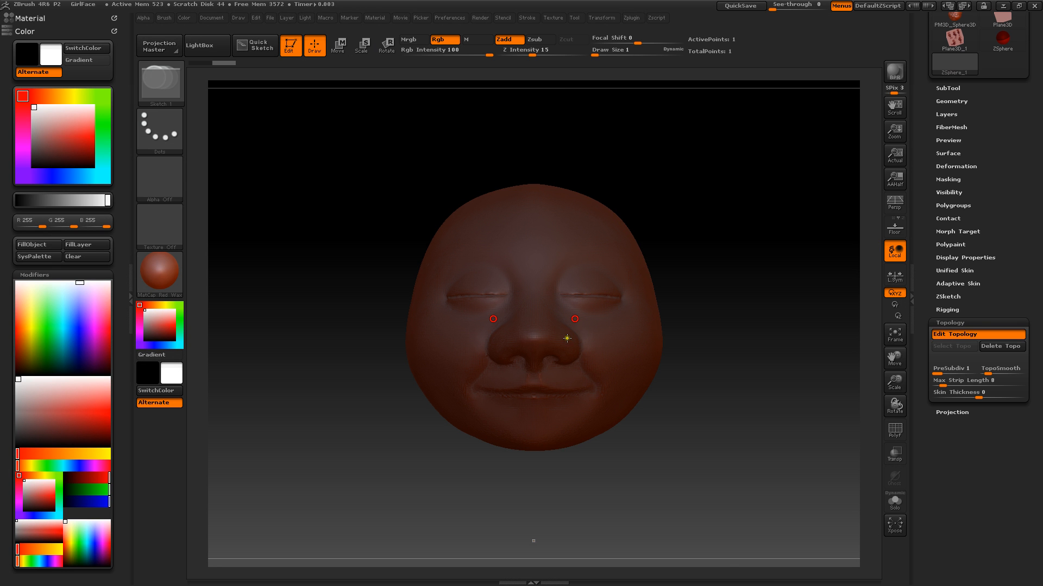
left_click(546, 297)
left_click(548, 312)
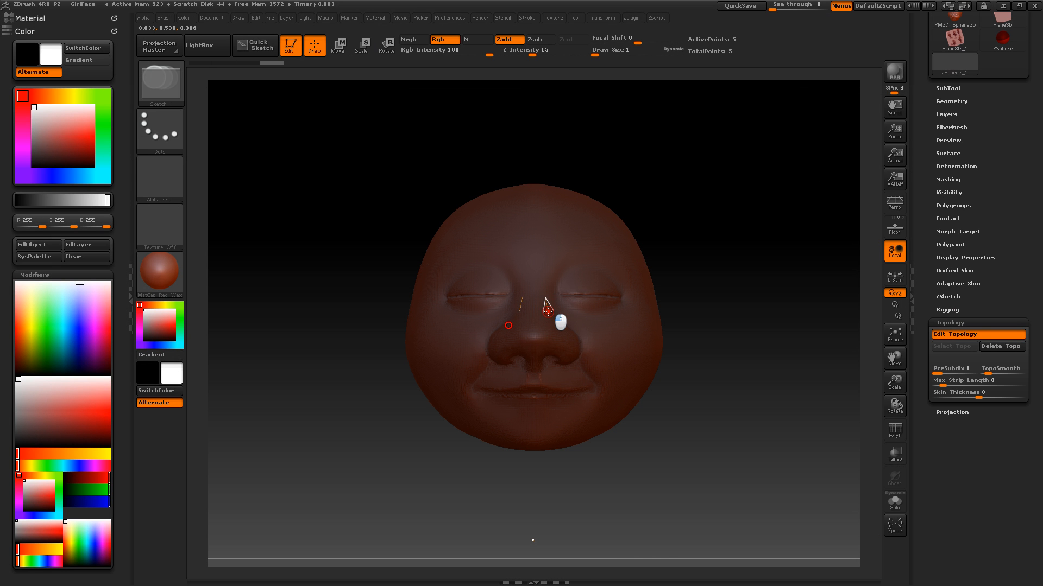
left_click(558, 325)
left_click(577, 337)
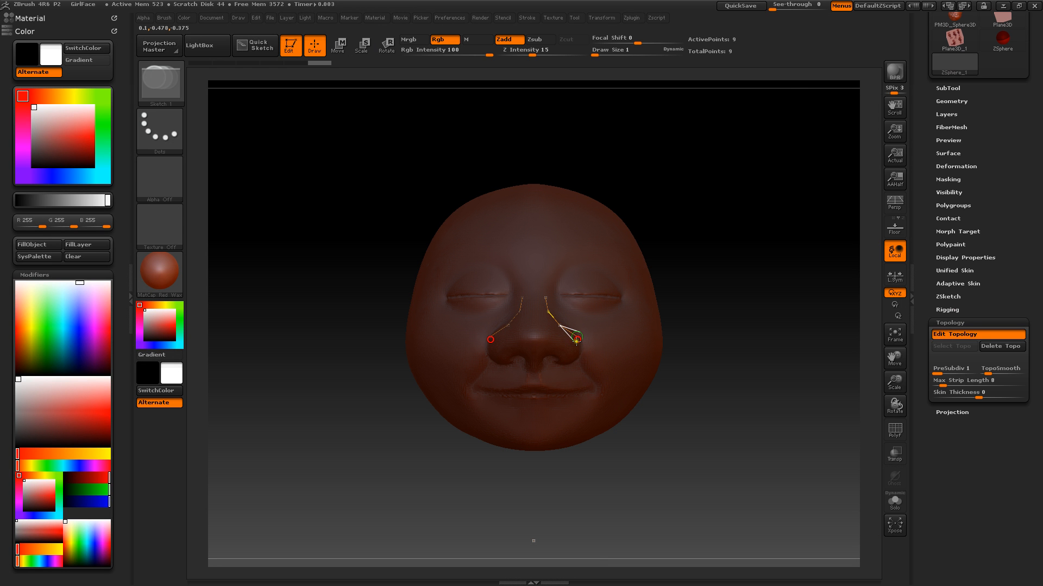
key("ctrl+z")
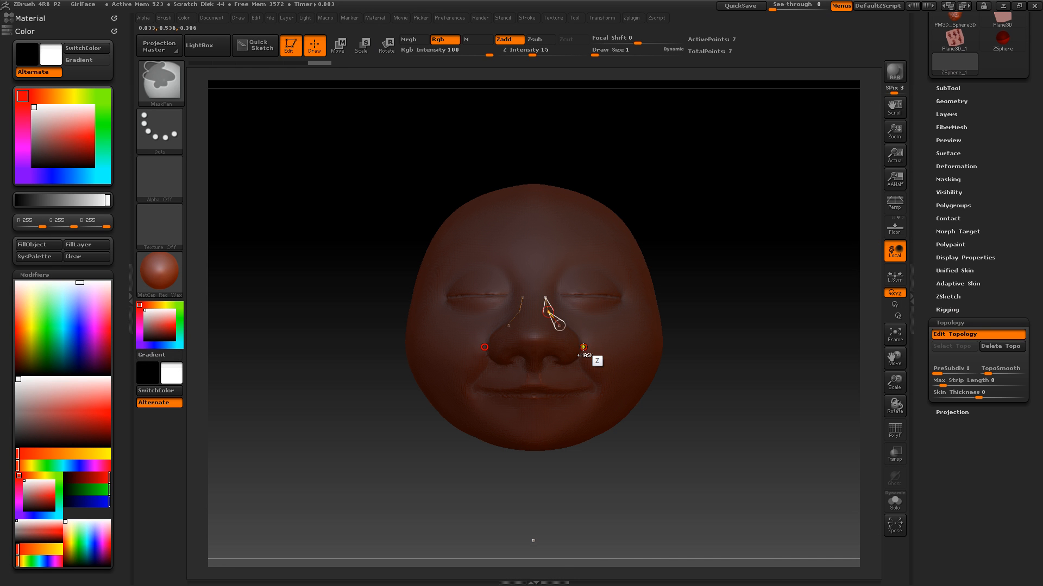
key("ctrl+z")
key("ctrl+z")
key("ctrl")
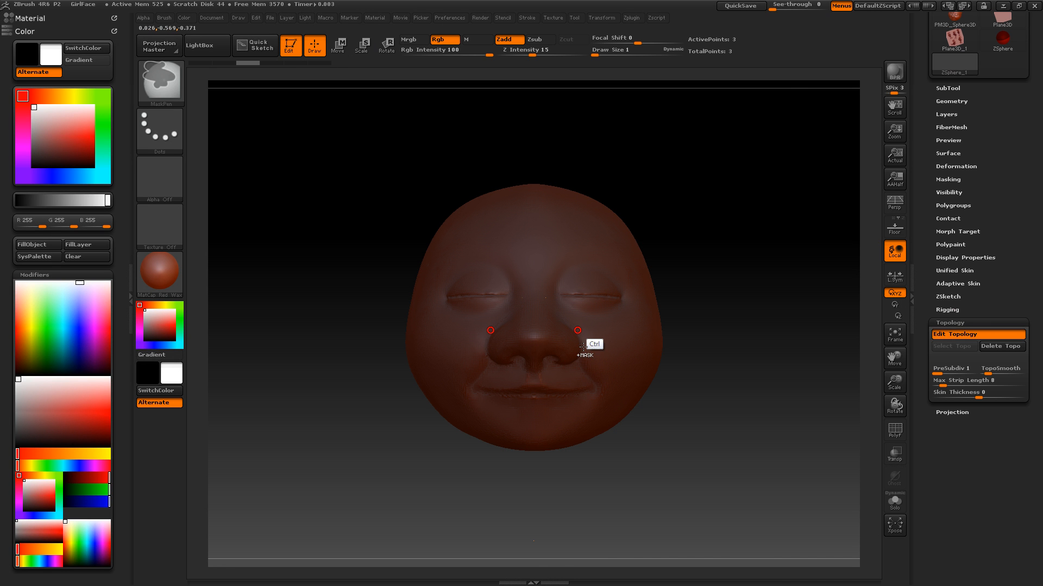
Draw a short mirrored edge across the nose bridge and a four-segment centreline down to just above the nose tip.
right_click_drag(578, 331, 565, 349, "ctrl")
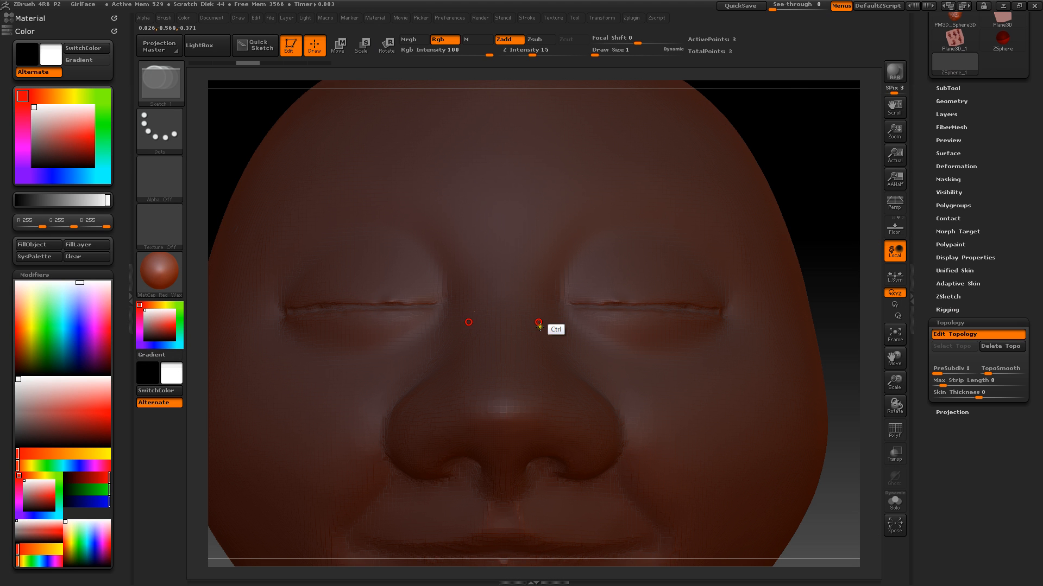
key("ctrl")
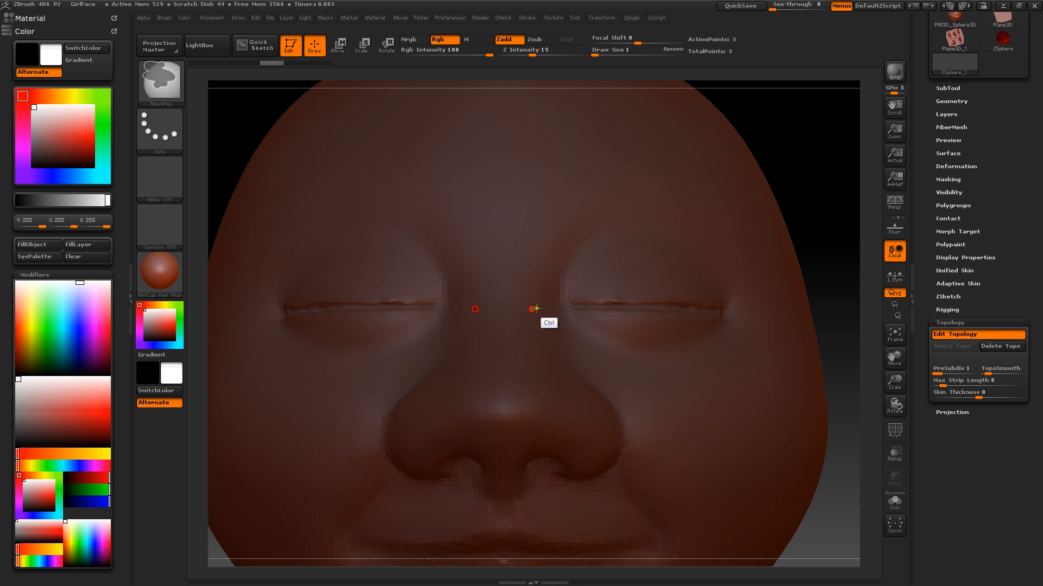
left_click_drag(532, 309, 530, 352, "ctrl")
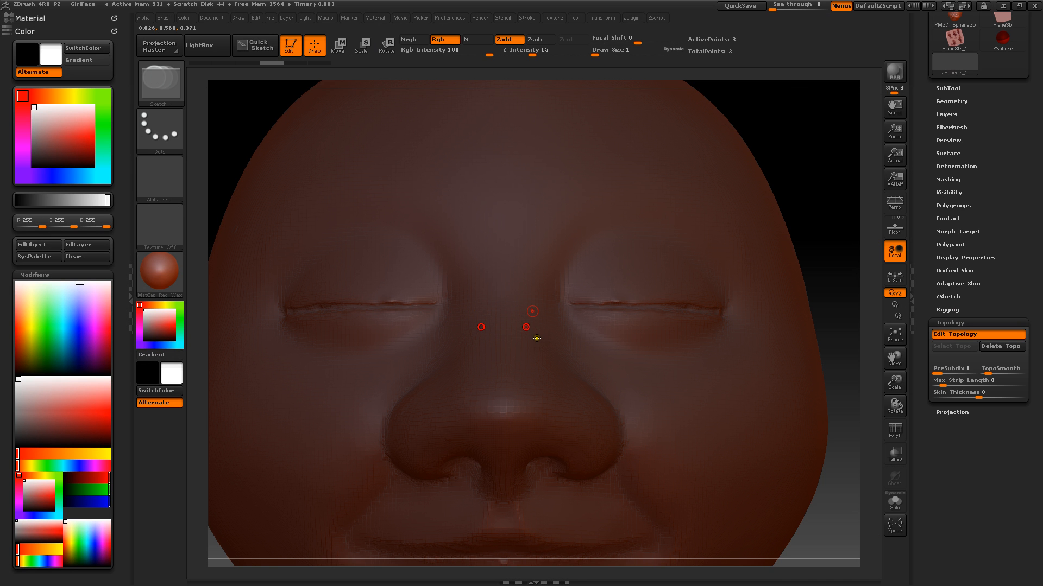
left_click(504, 312)
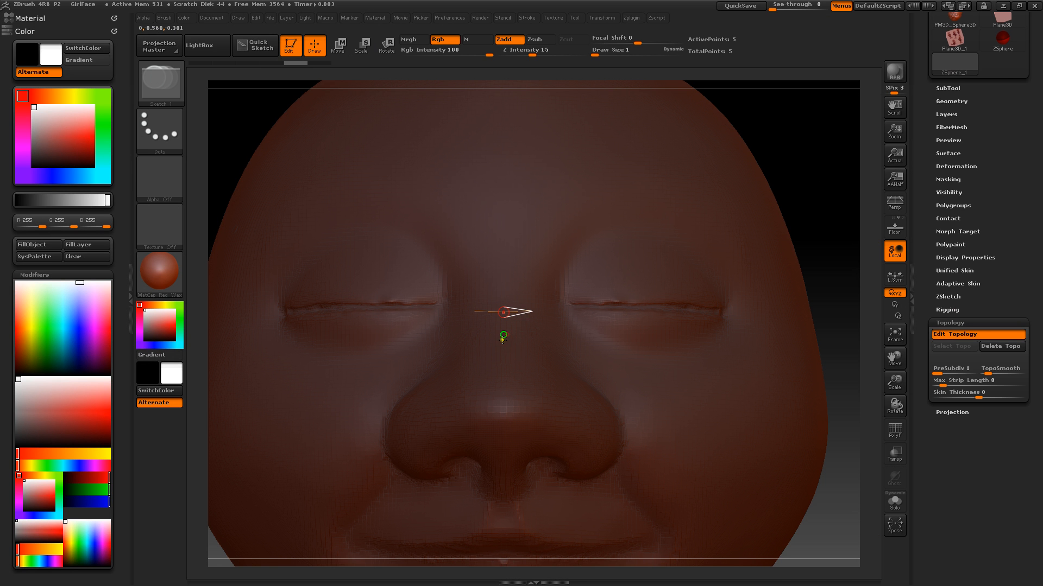
left_click(504, 341)
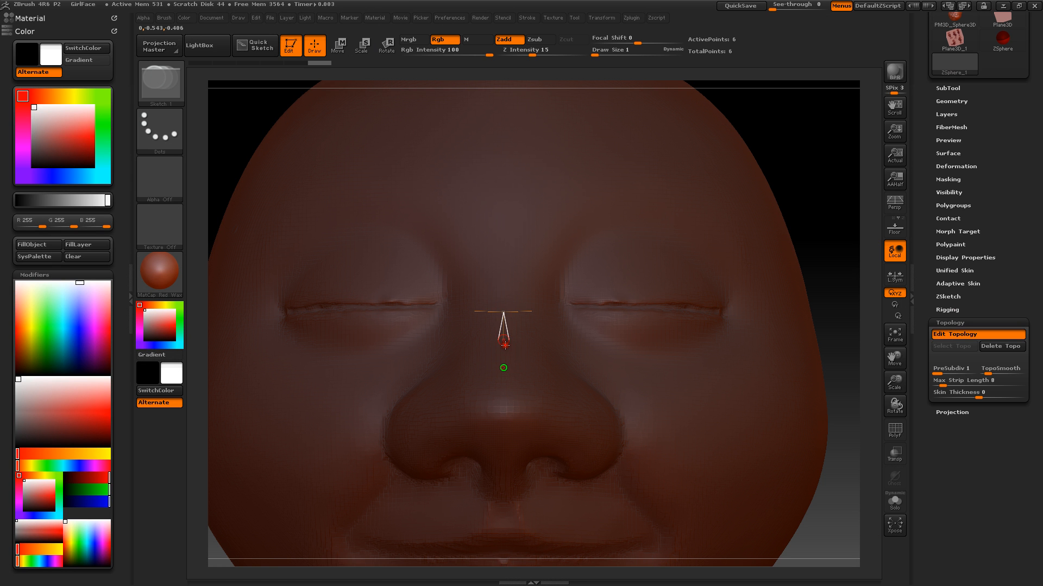
left_click(503, 368)
left_click(503, 394)
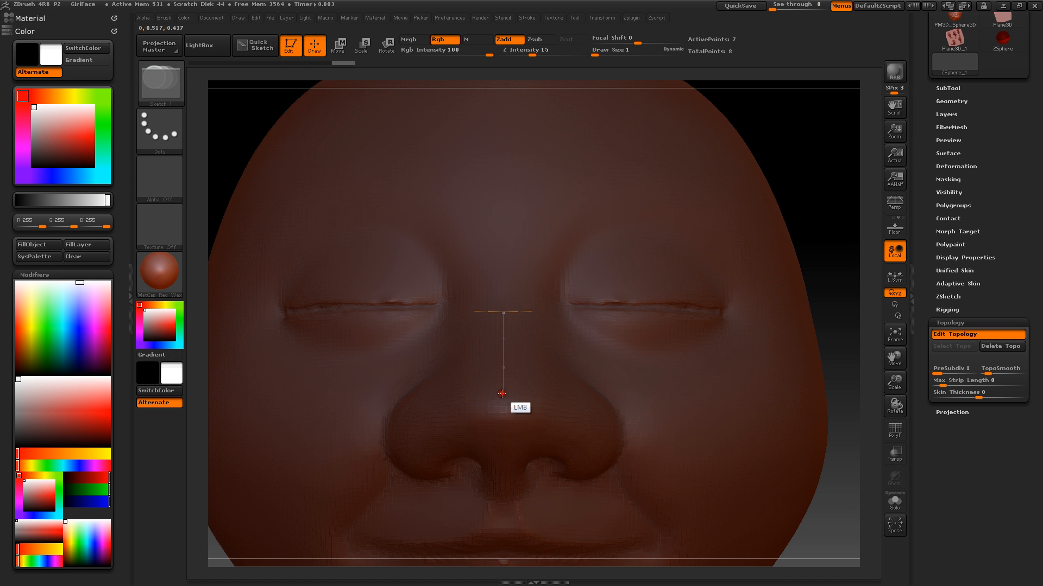
left_click(503, 417)
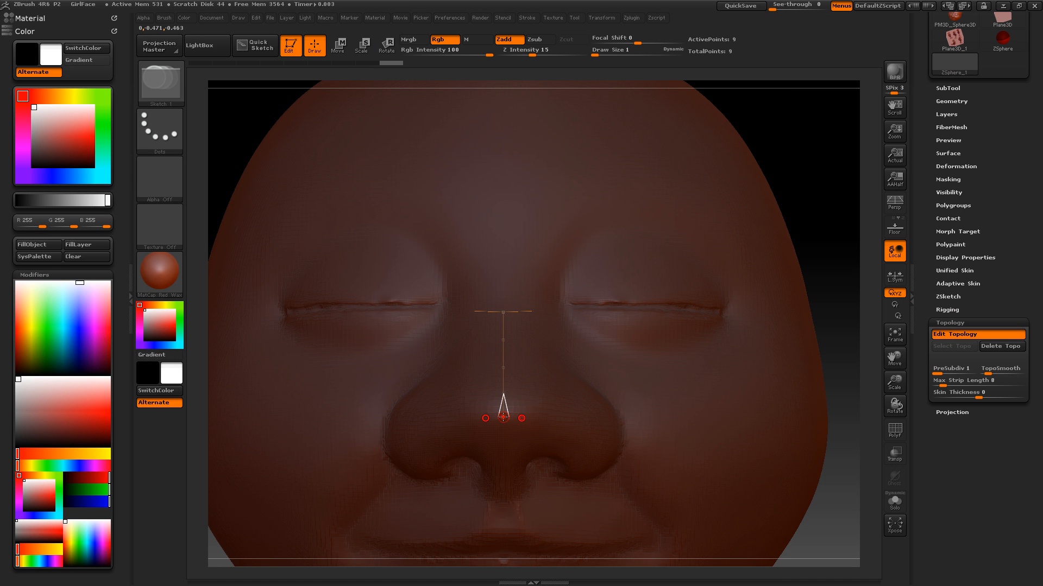
Build a mirrored column of four quads on each side of the nose centreline, working up from the tip to the bridge.
left_click(532, 418)
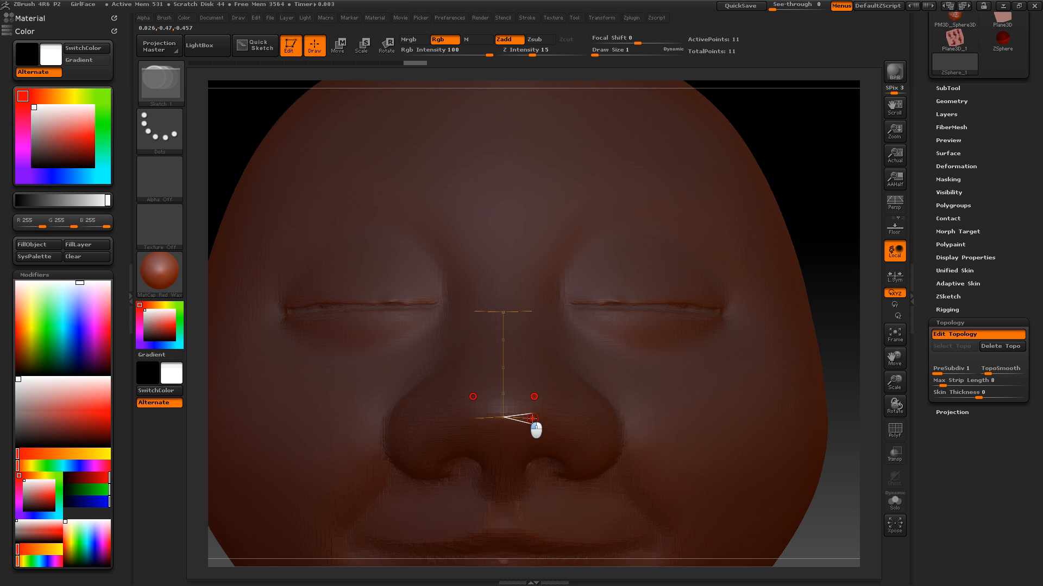
left_click(534, 396)
left_click(506, 394)
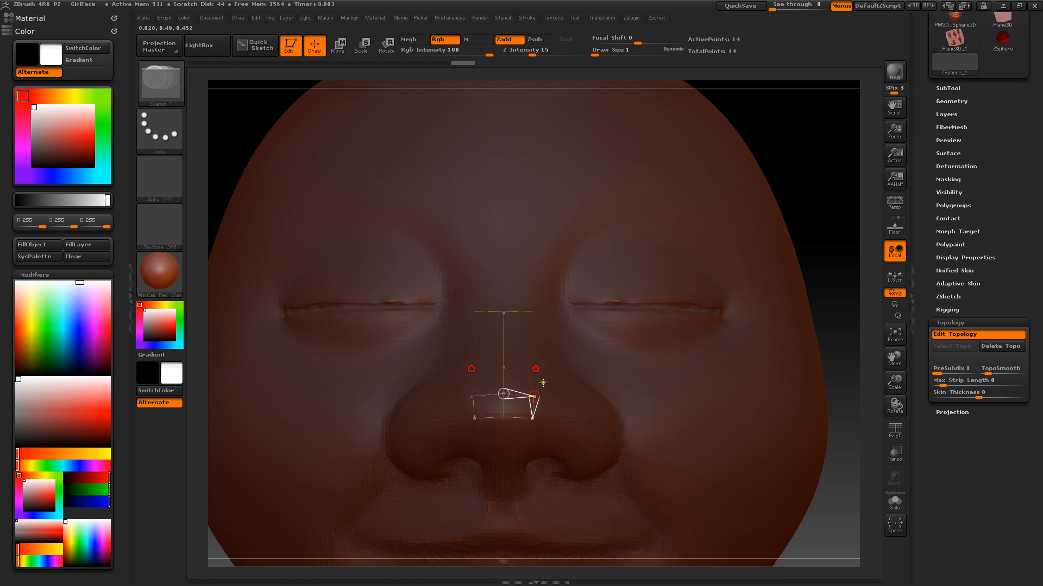
left_click(534, 369)
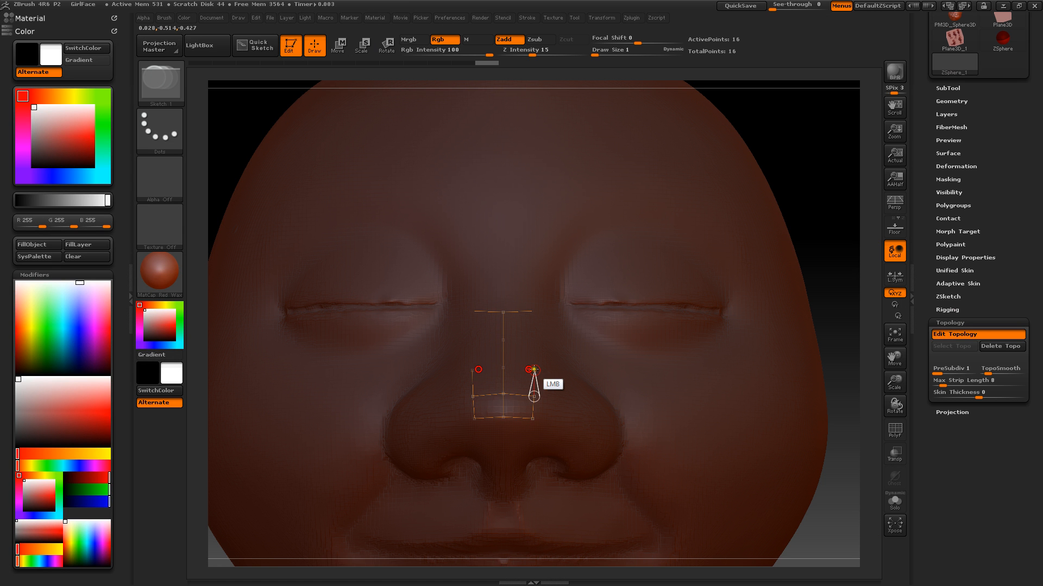
left_click(527, 368)
left_click_drag(503, 368, 548, 315)
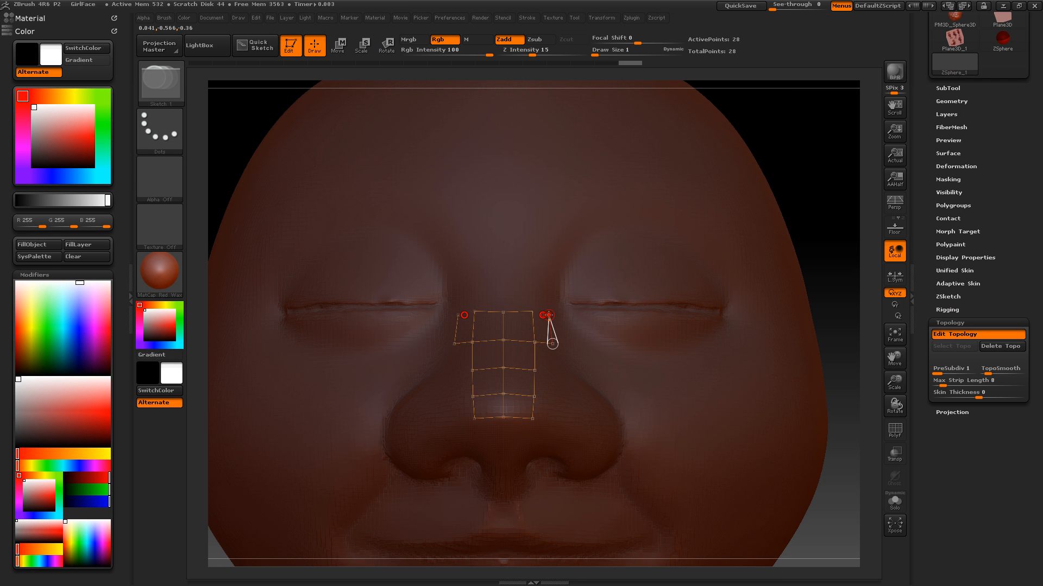
Add a mirrored outer column of four quads beside the nose grid, widening it toward the nose tip.
left_click(532, 312)
left_click(531, 312)
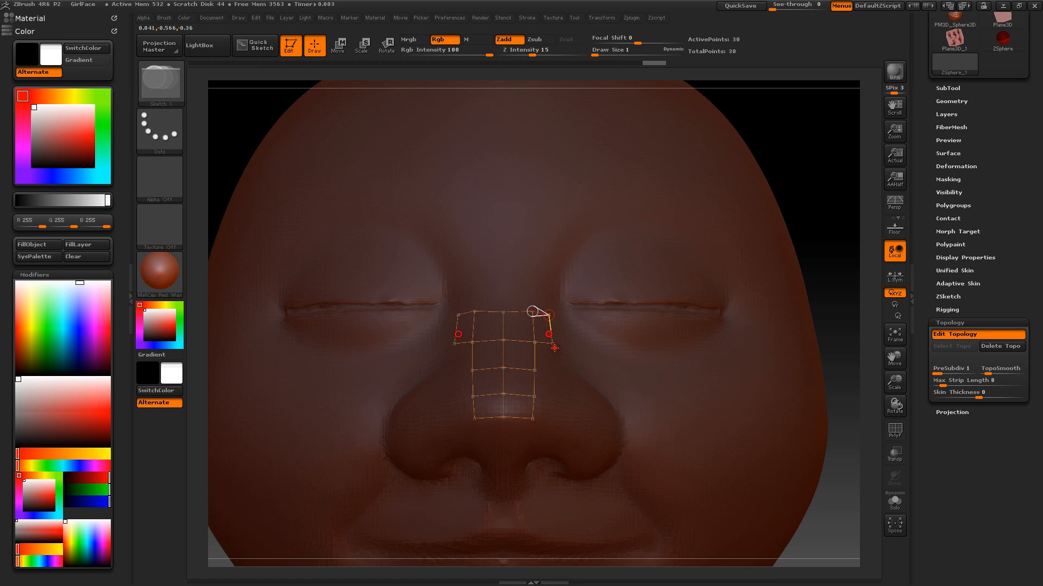
key("ctrl")
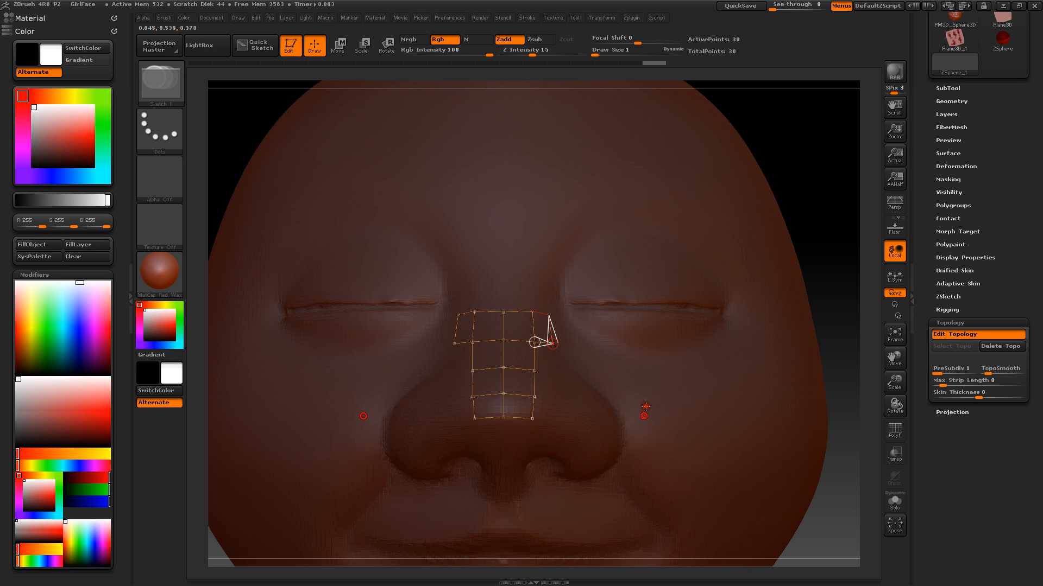
left_click(554, 373)
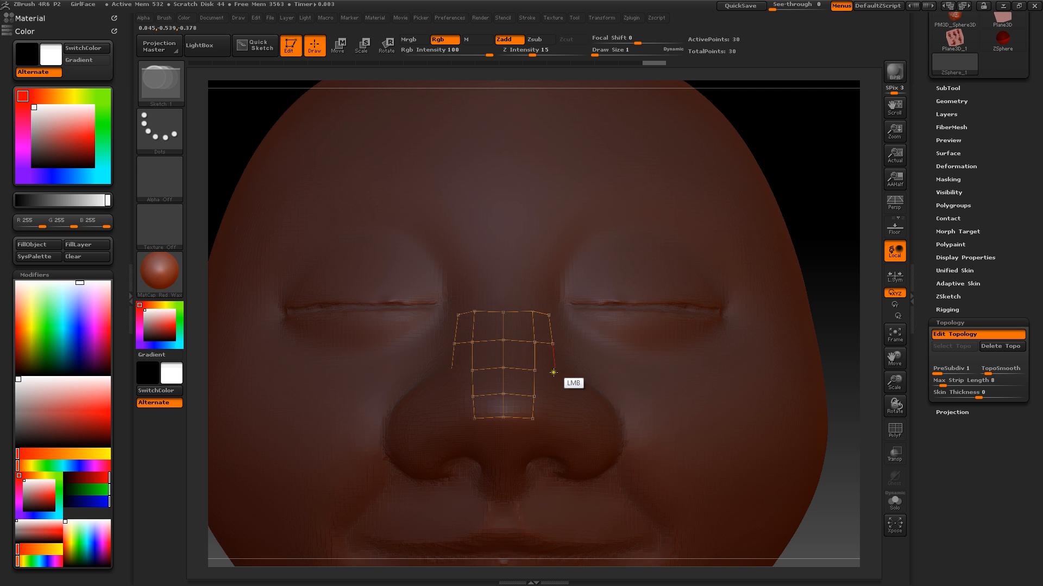
left_click(536, 371)
left_click(562, 393)
left_click(562, 392)
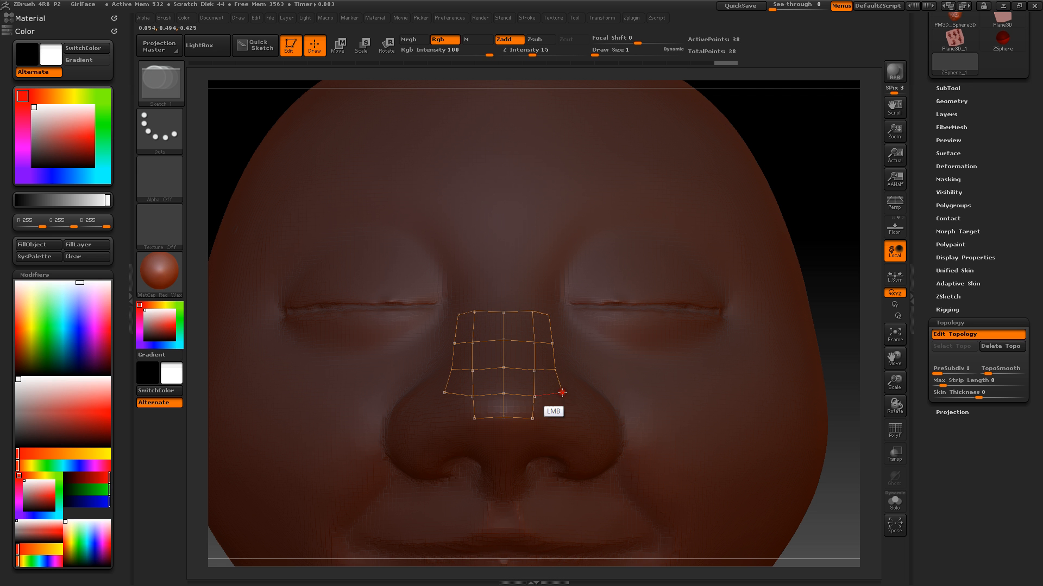
left_click(569, 417)
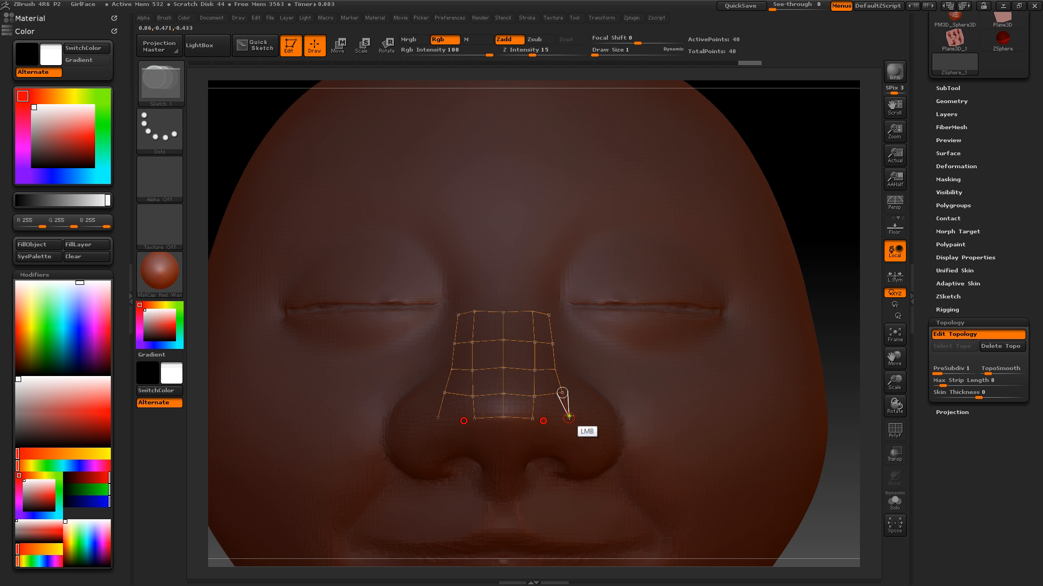
left_click(534, 419)
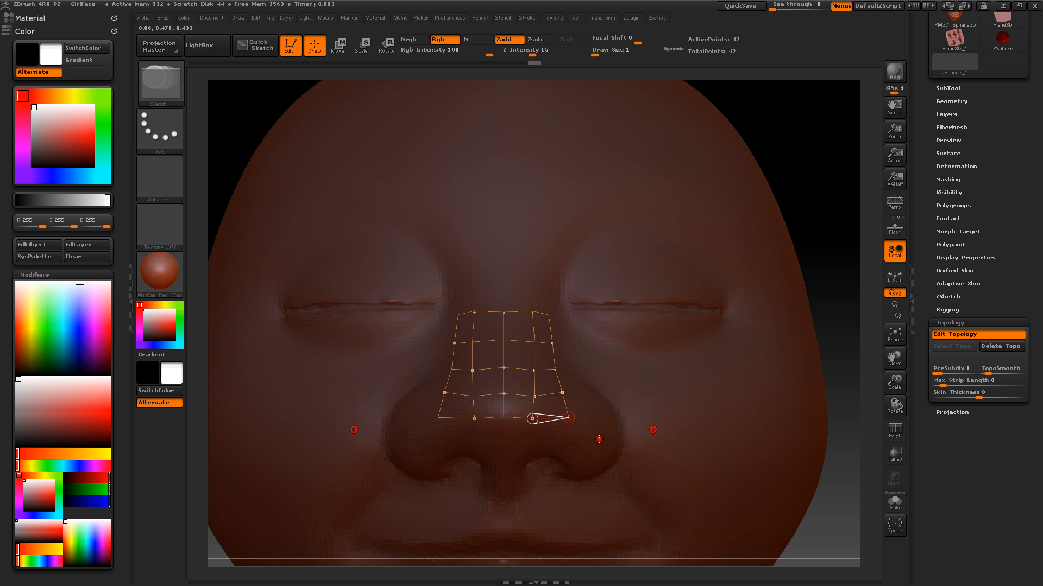
Preview the adaptive skin of the nose topology, expand the Adaptive Skin settings, and return to topology editing.
right_click_drag(599, 439, 559, 369)
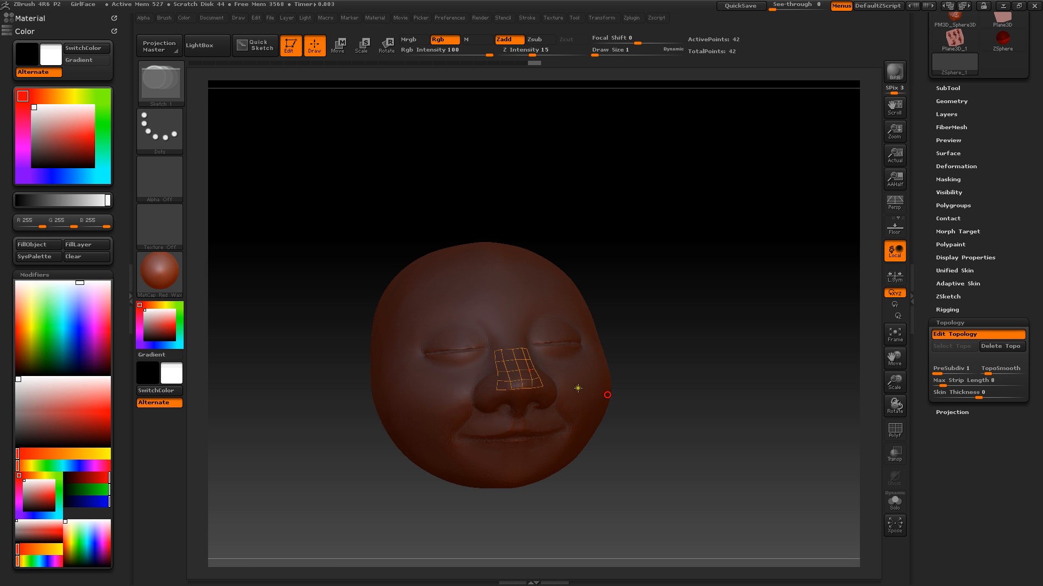
key("a")
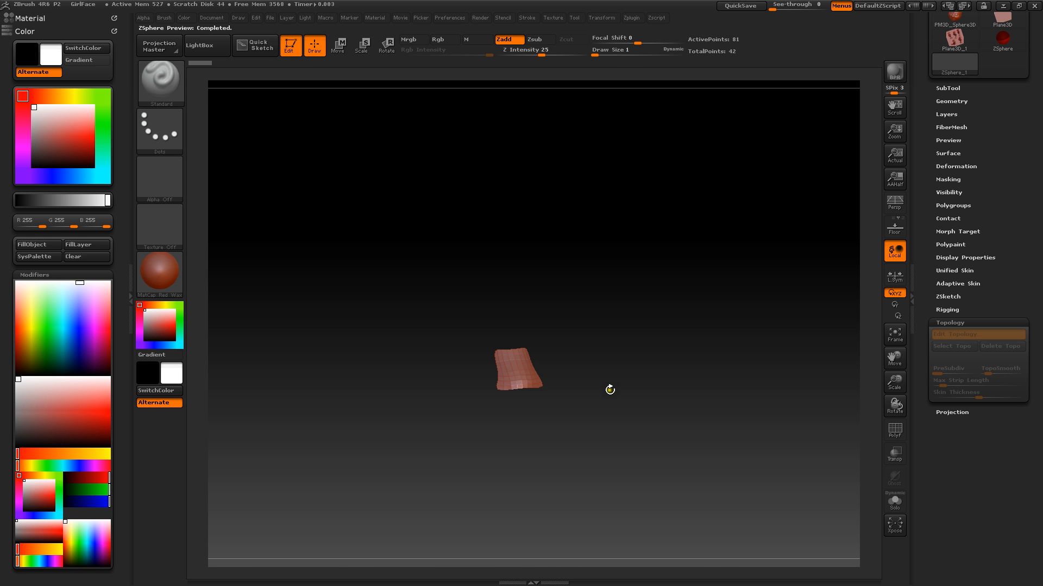
left_click(961, 284)
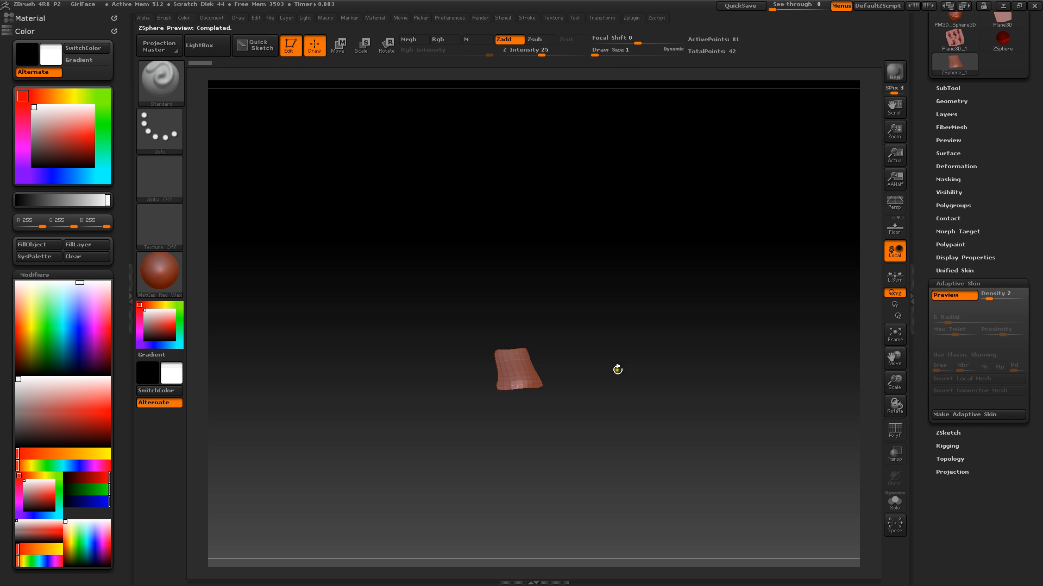
key("a")
key("alt")
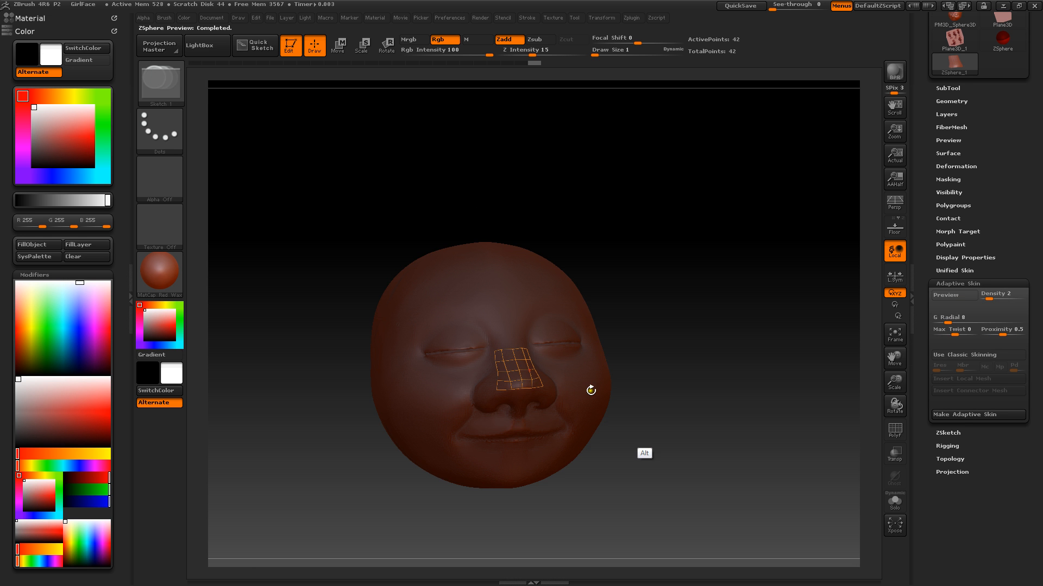
right_click_drag(590, 390, 609, 374, "alt")
key("ctrl")
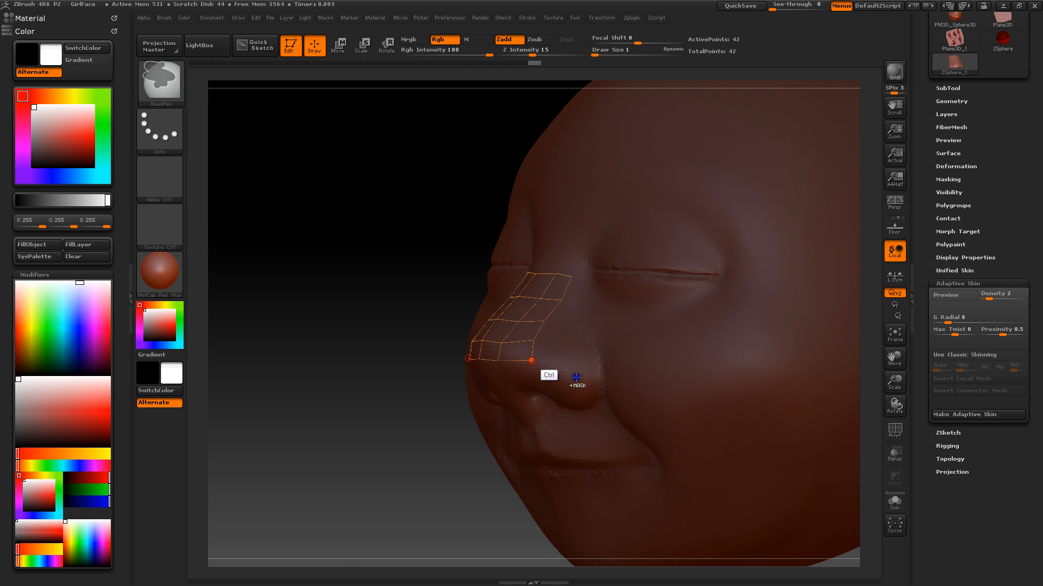
left_click(531, 360, "ctrl")
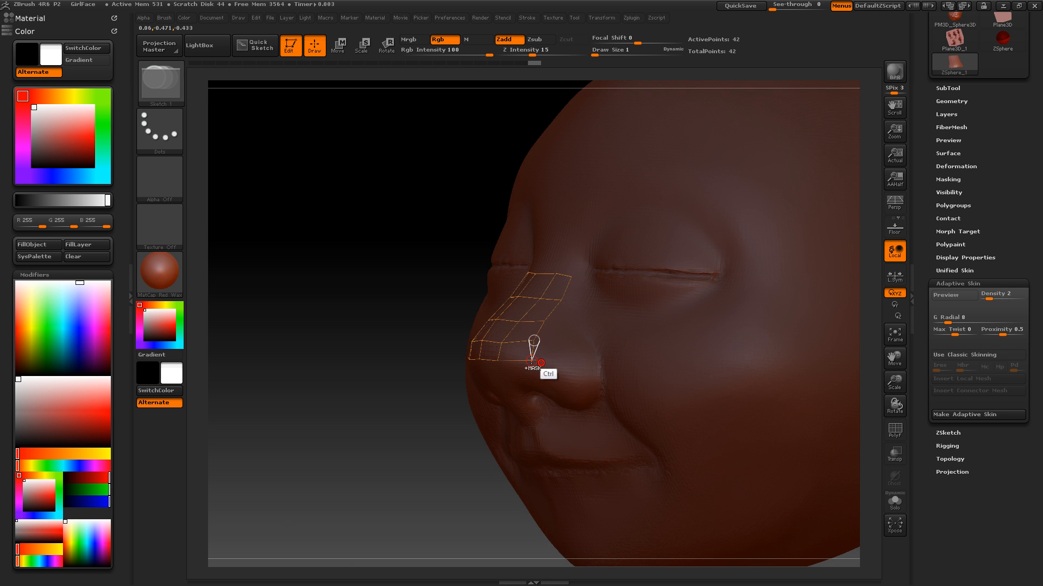
key("ctrl+z")
left_click(606, 399, "ctrl")
key("ctrl+shift+z")
key("ctrl+z")
Extend the grid from its lower outer corner with a mirrored quad reaching back over the side of the nose.
right_click_drag(625, 367, 589, 372)
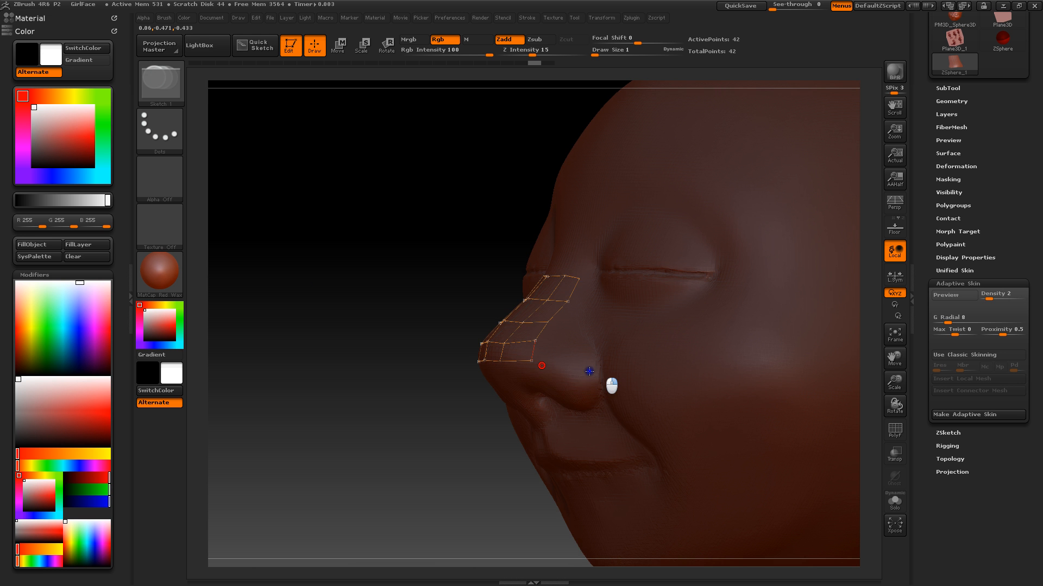
key("ctrl")
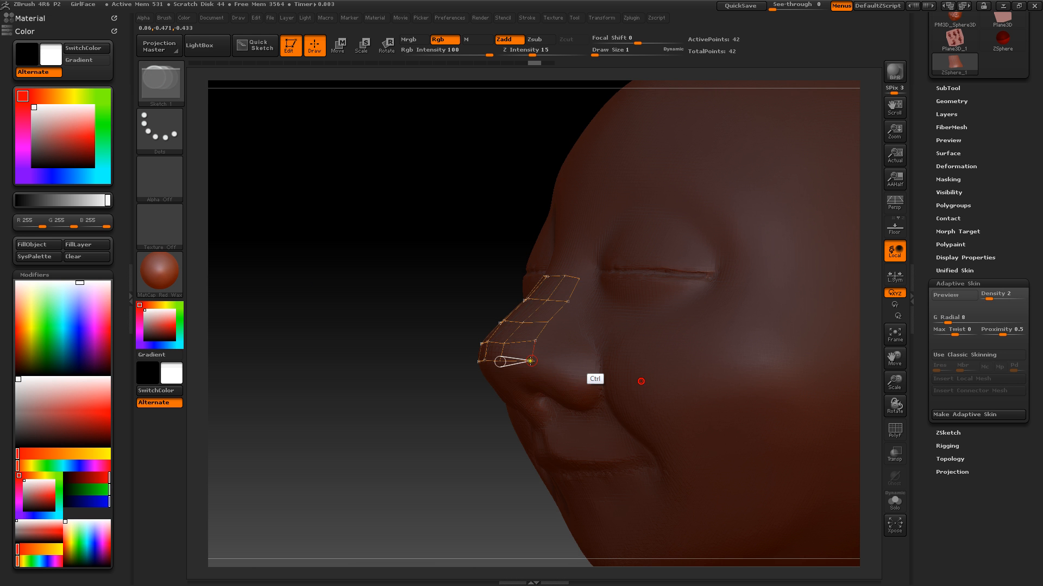
left_click(531, 360)
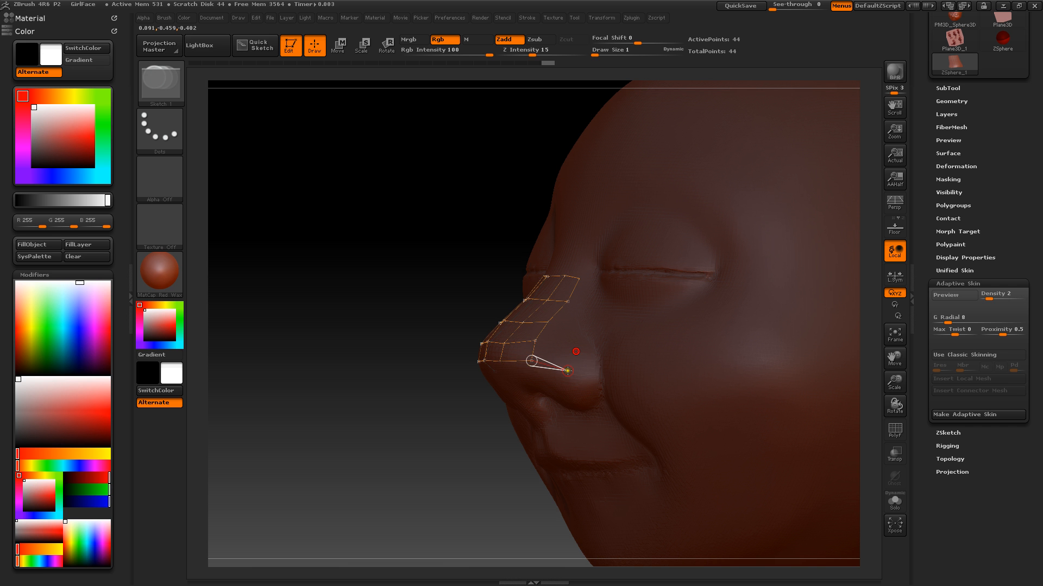
left_click(568, 371)
left_click(535, 340)
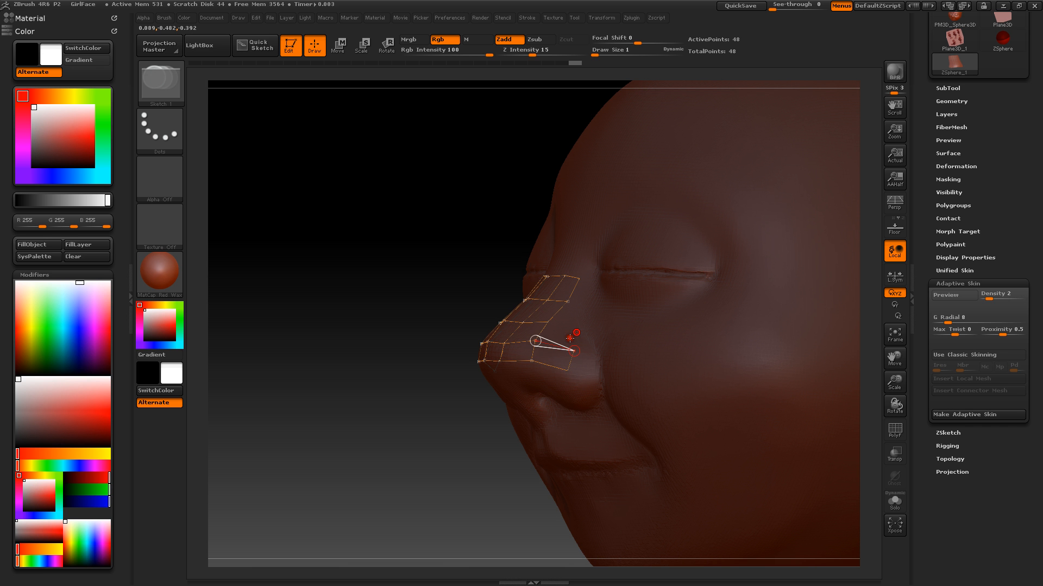
Continue the mirrored outer column of quads up the side of the nose to the bridge, closing it against the existing grid.
left_click(574, 330)
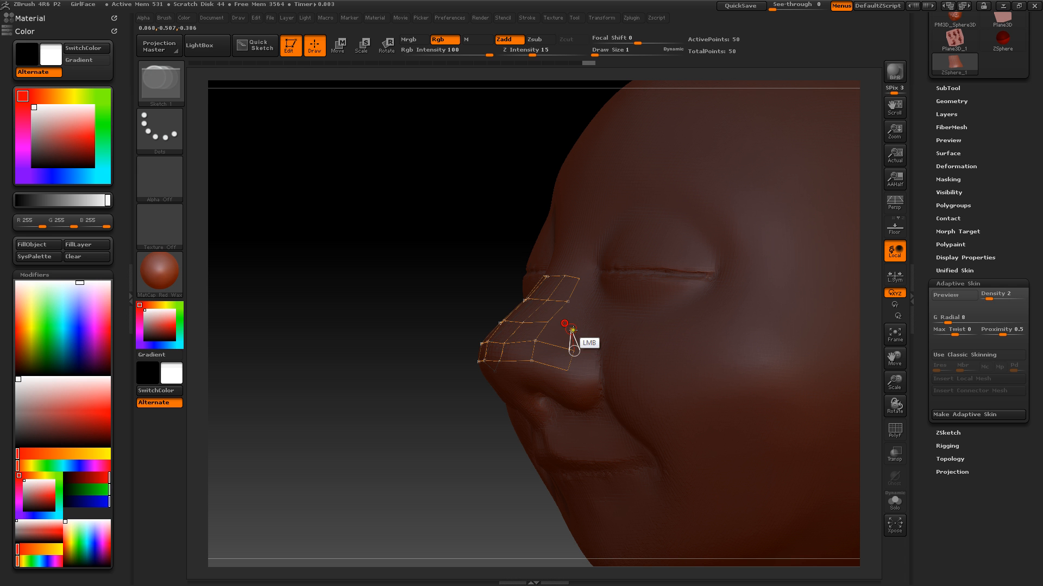
left_click(548, 322)
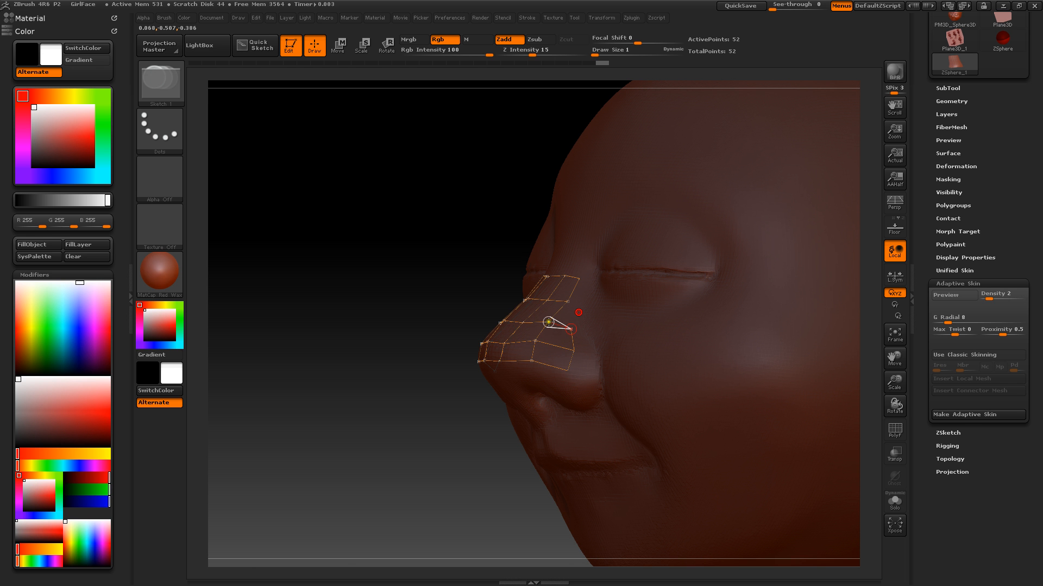
left_click(579, 309)
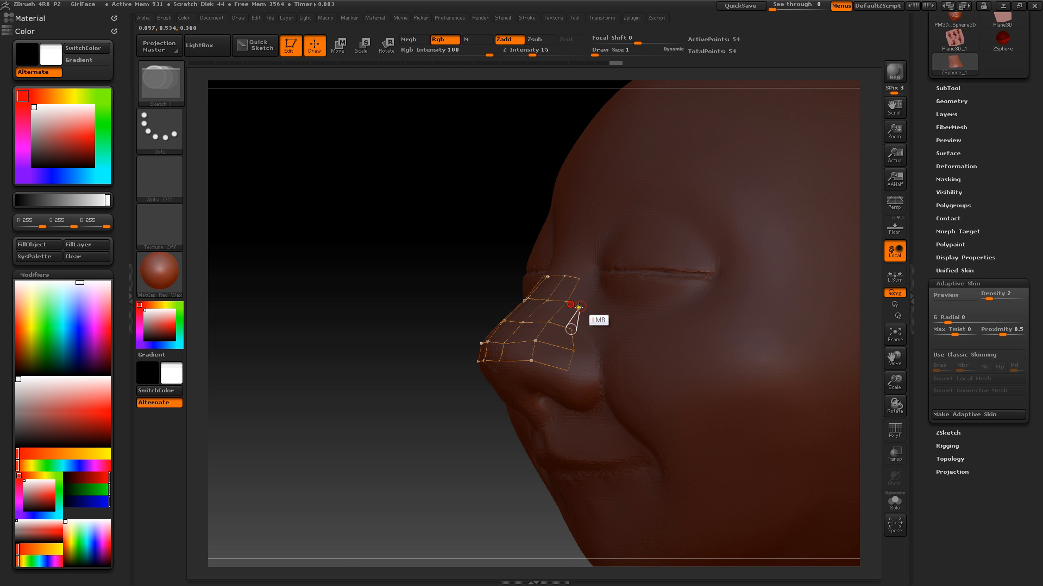
left_click(569, 303)
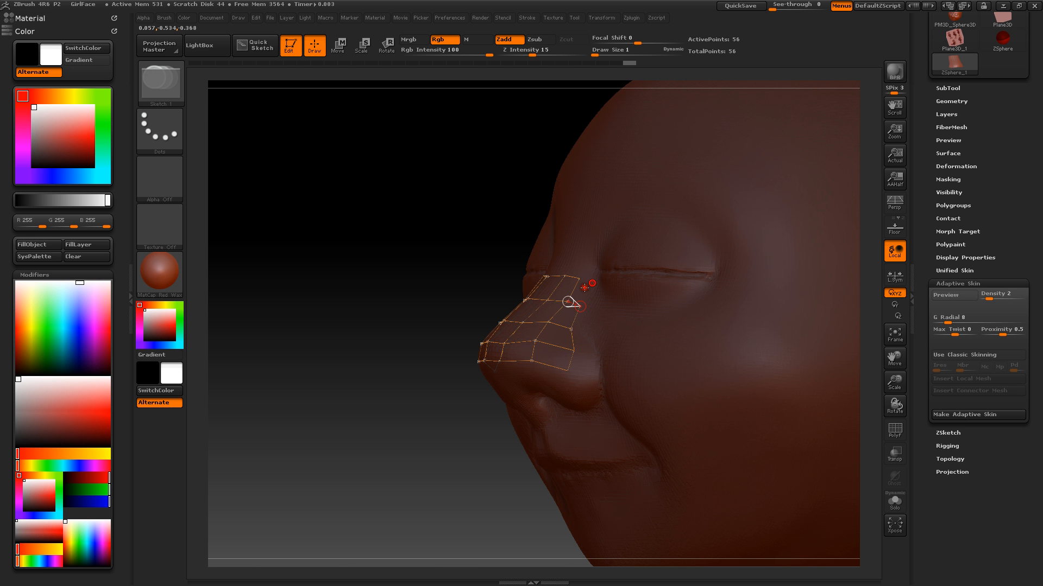
left_click(580, 306)
left_click(579, 279)
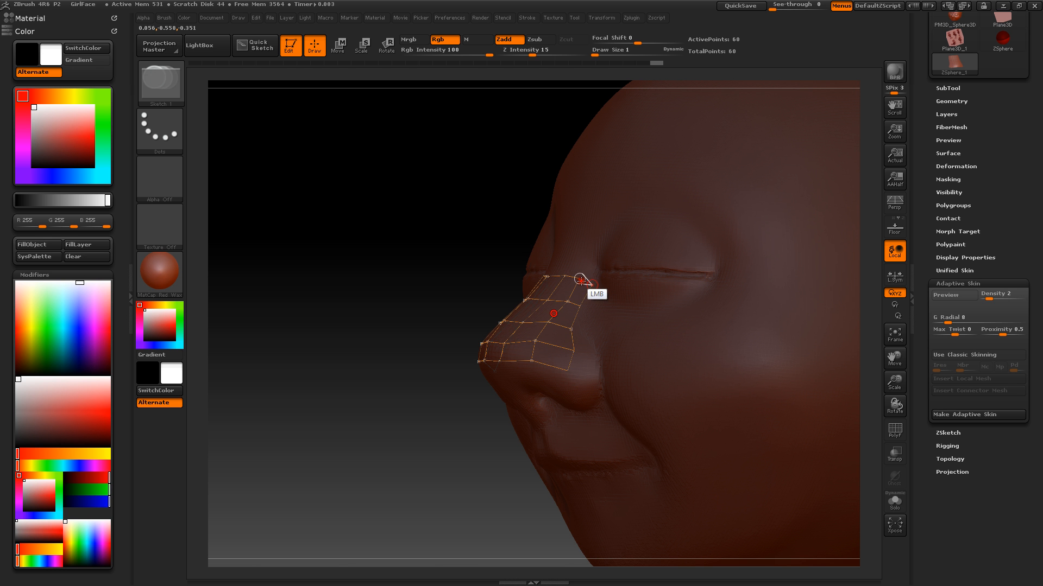
Try deleting the lower outer points of the nose grid, and undo the deletions.
left_click(579, 280, "alt")
left_click(553, 314, "alt")
left_click(532, 370)
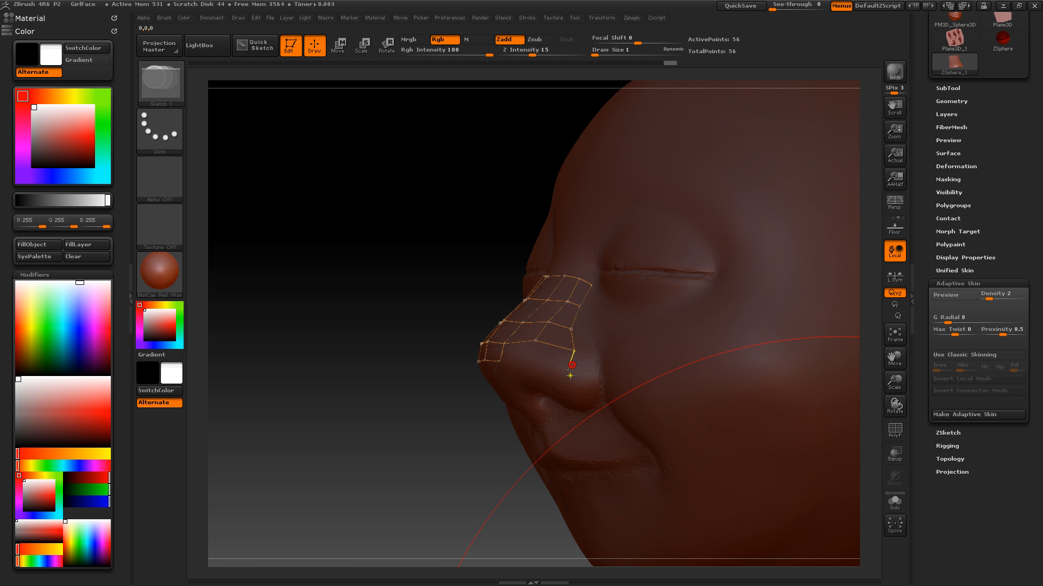
key("ctrl")
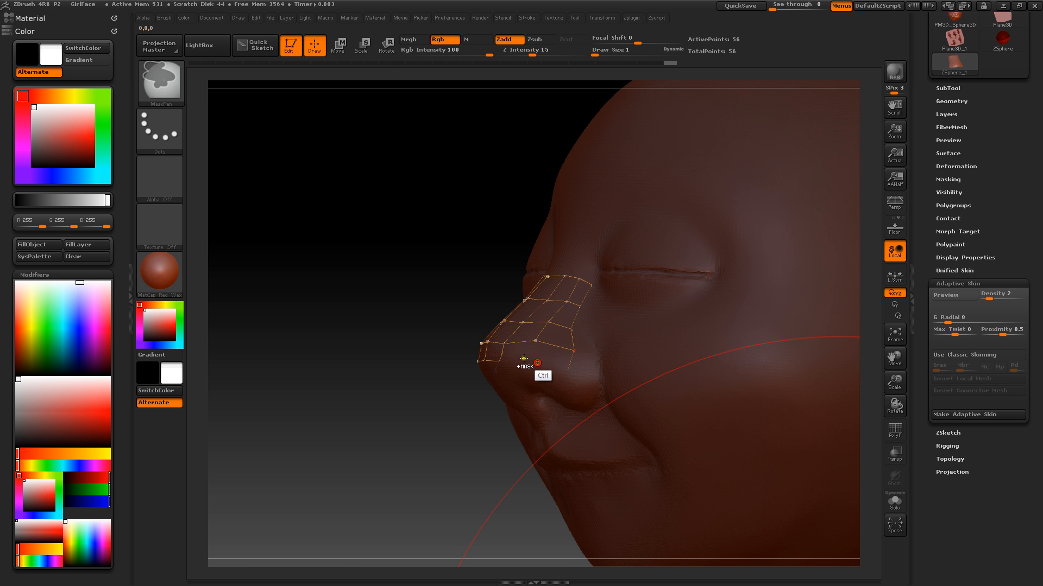
left_click(539, 363)
key("alt")
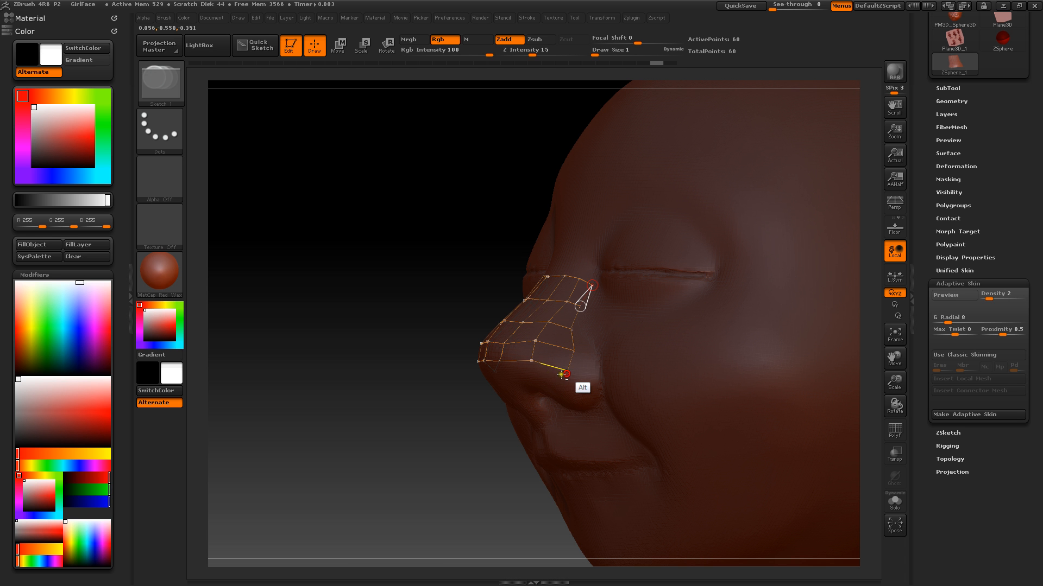
left_click(567, 373, "alt")
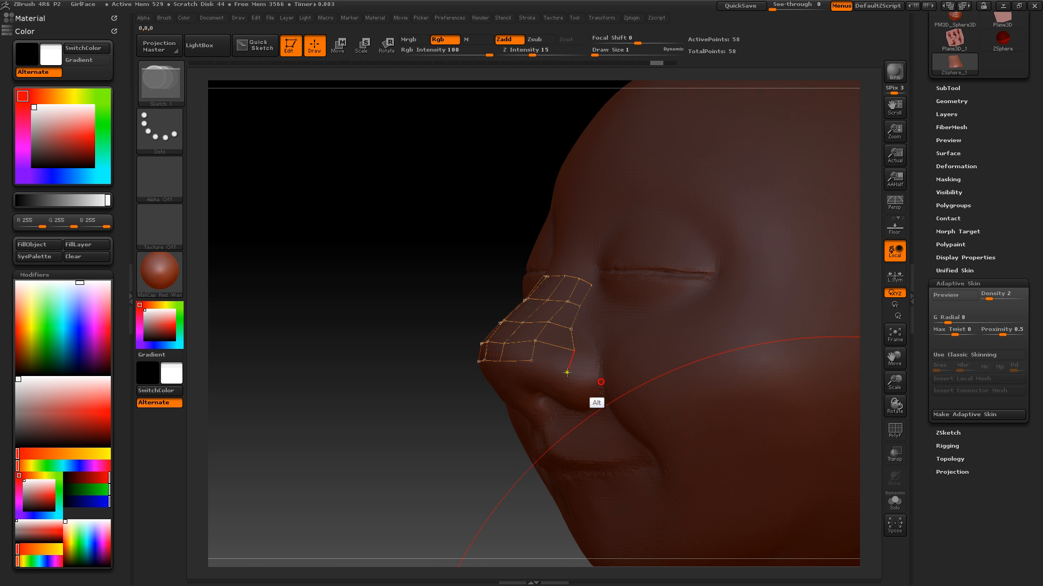
key("ctrl+z")
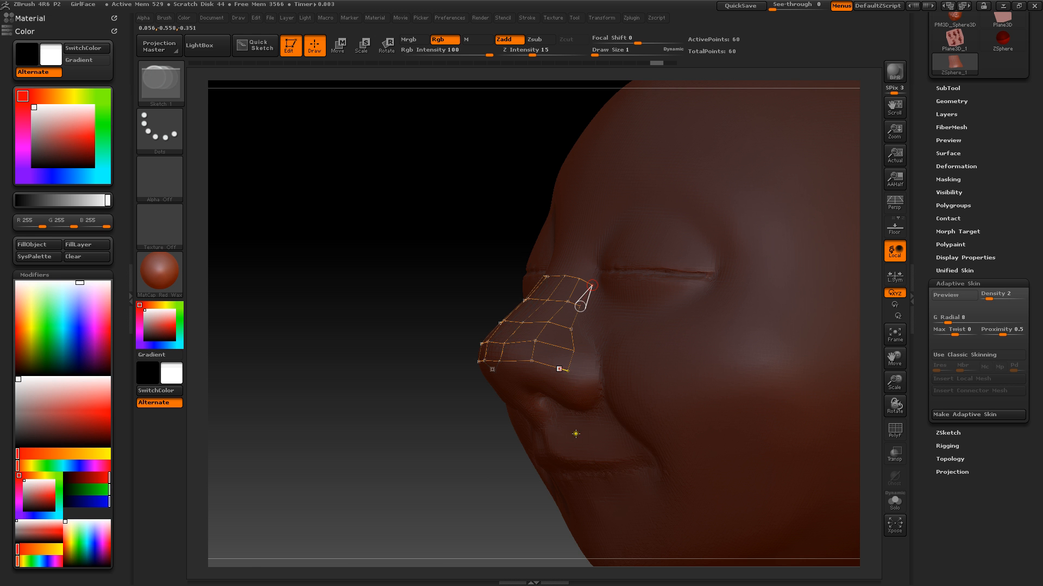
Build a mirrored row of five quads along the closed upper eyelid, from the inner to the outer corner of the eye.
mouse_move(505, 360)
right_mouse_down("alt")
mouse_move(557, 360)
mouse_move(548, 391)
mouse_move(470, 400)
mouse_move(540, 426)
mouse_move(664, 414)
mouse_move(614, 416)
right_mouse_up("alt")
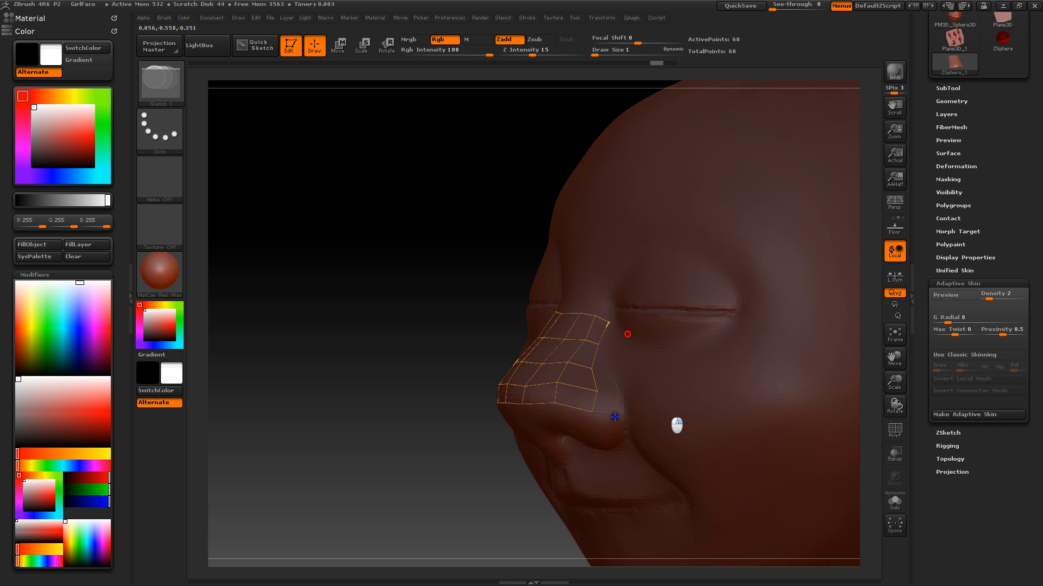
key("alt")
right_click_drag(603, 348, 588, 330, "alt")
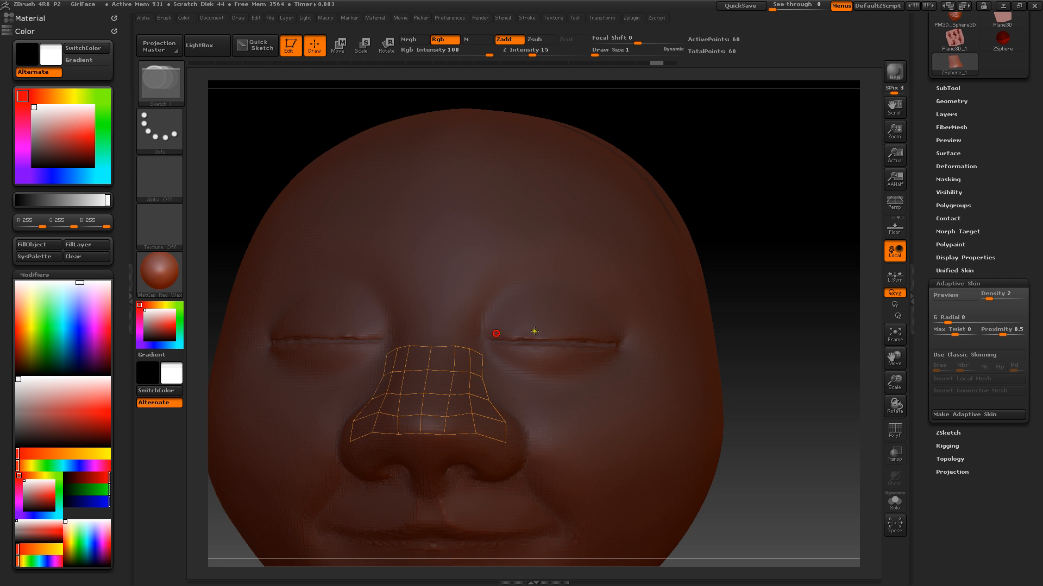
left_click(491, 333)
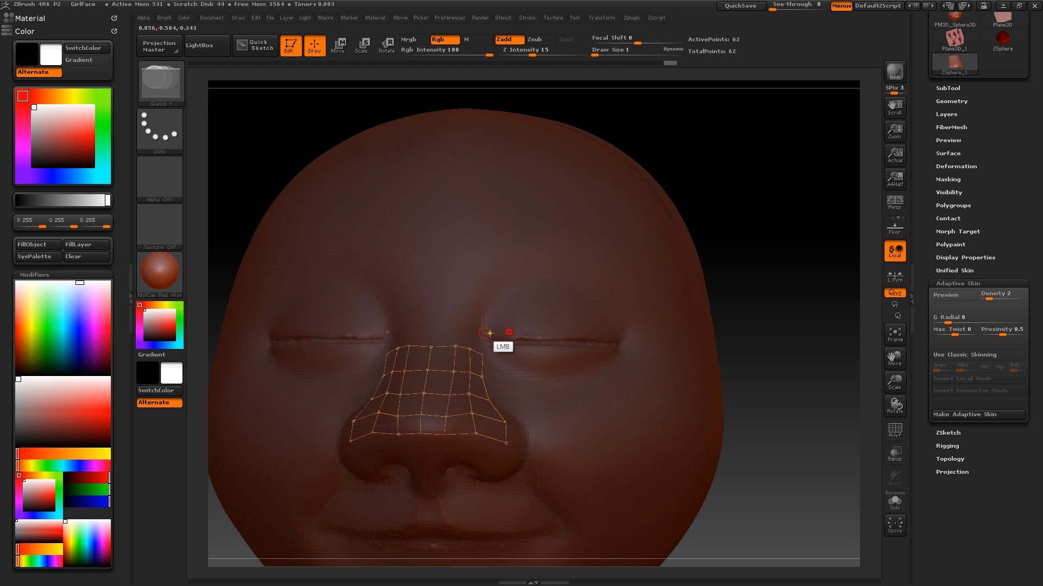
mouse_move(531, 332)
left_mouse_down()
mouse_move(622, 338)
mouse_move(611, 318)
mouse_move(597, 333)
mouse_move(571, 314)
left_mouse_up()
left_click_drag(577, 333, 545, 315)
left_click(517, 316)
left_click(515, 333)
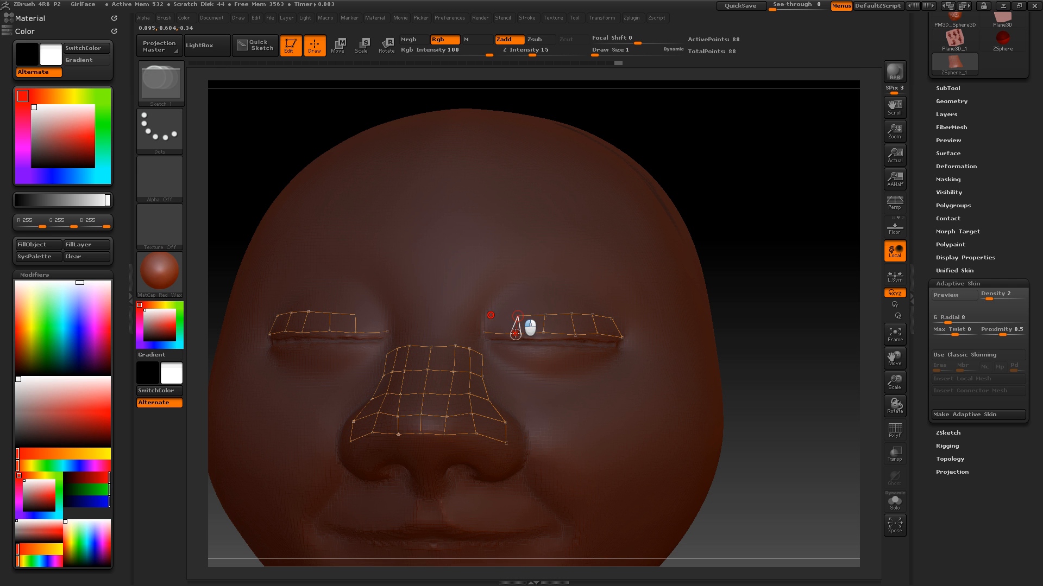
left_click(488, 332)
left_click(489, 315)
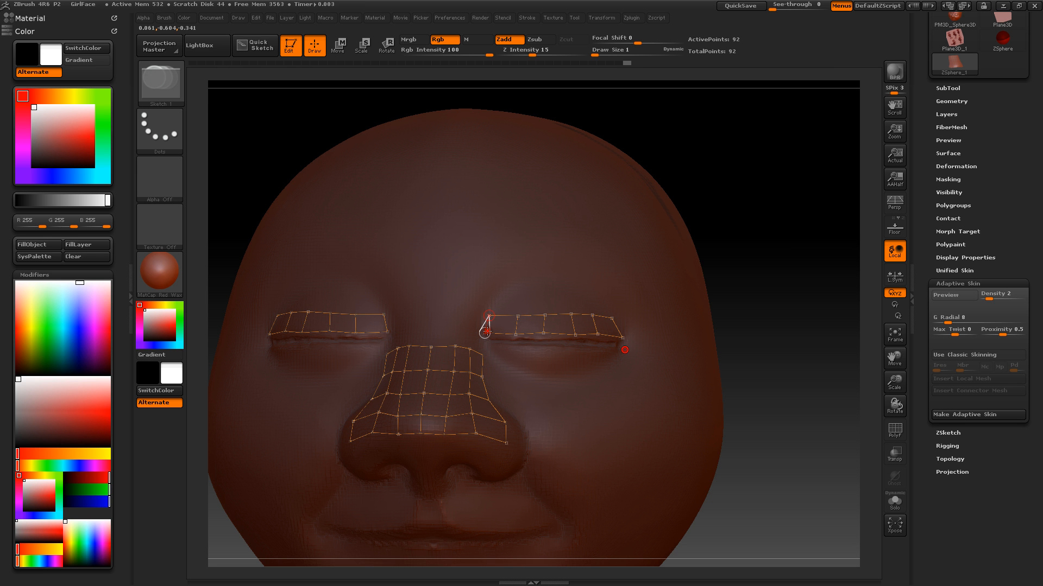
left_click(487, 332)
Start a second mirrored row above the eyelid strip with two quads from the inner eye corner.
left_click(541, 318)
left_click(519, 319)
left_click(568, 352)
left_click(563, 364)
left_click(586, 338)
left_click(496, 297)
left_click(525, 297)
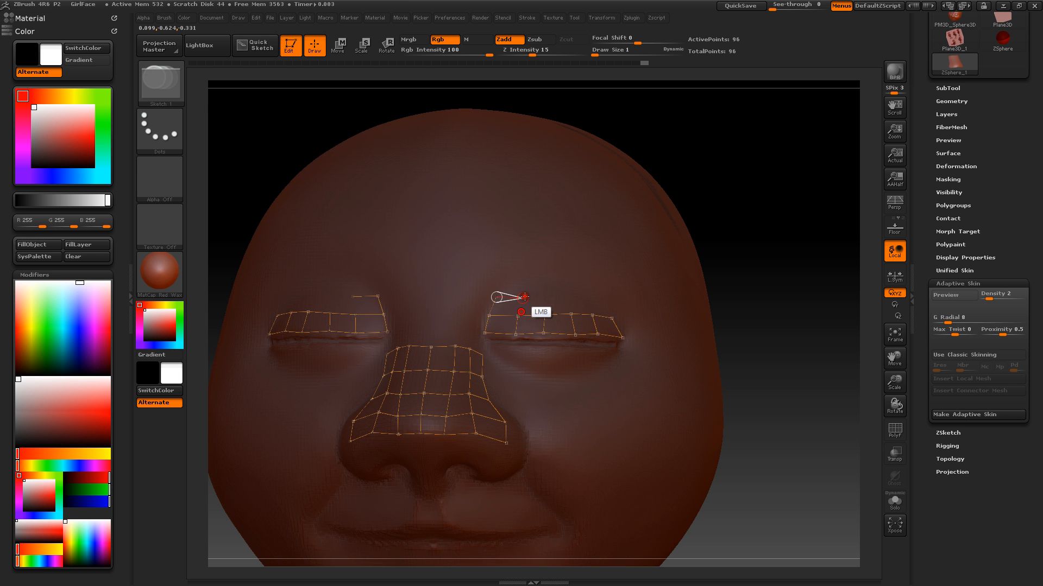
left_click(521, 313)
left_click(545, 297)
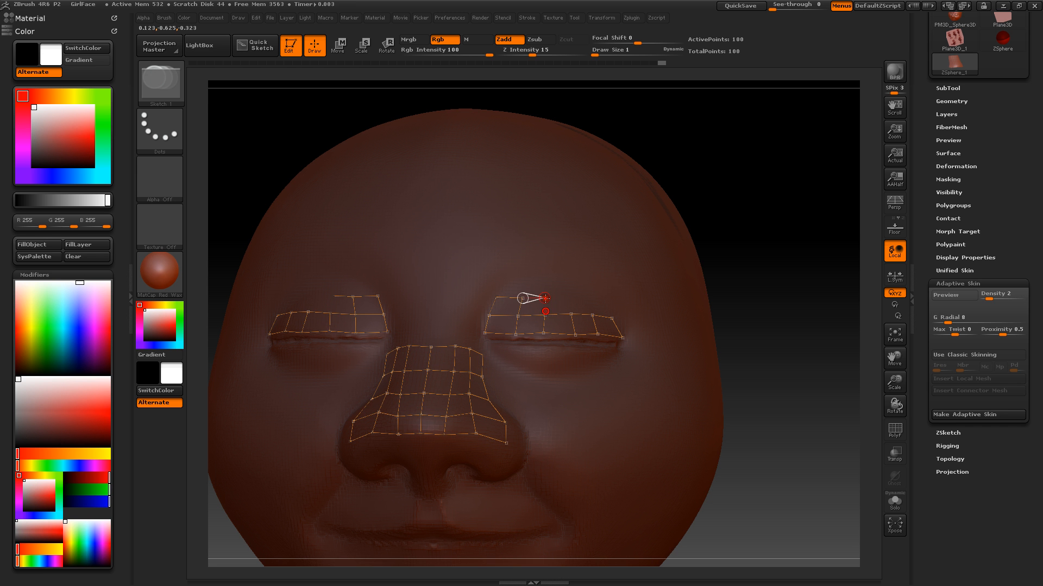
left_click(545, 312)
Complete the second eyelid row with three more mirrored quads reaching the outer eye corner.
left_click(563, 297)
left_click(572, 313)
left_click(587, 298)
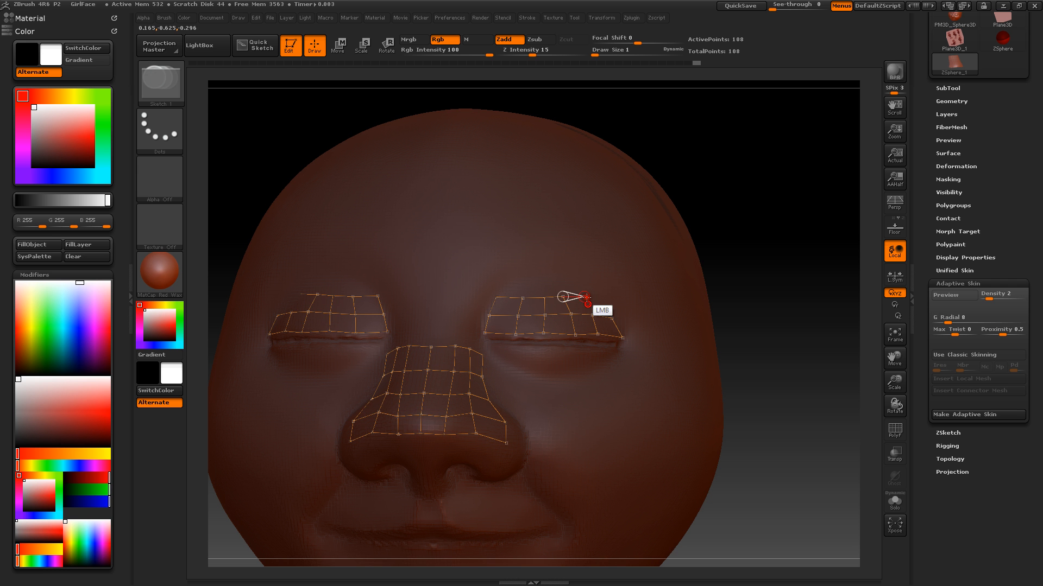
left_click(592, 315)
left_click(596, 299)
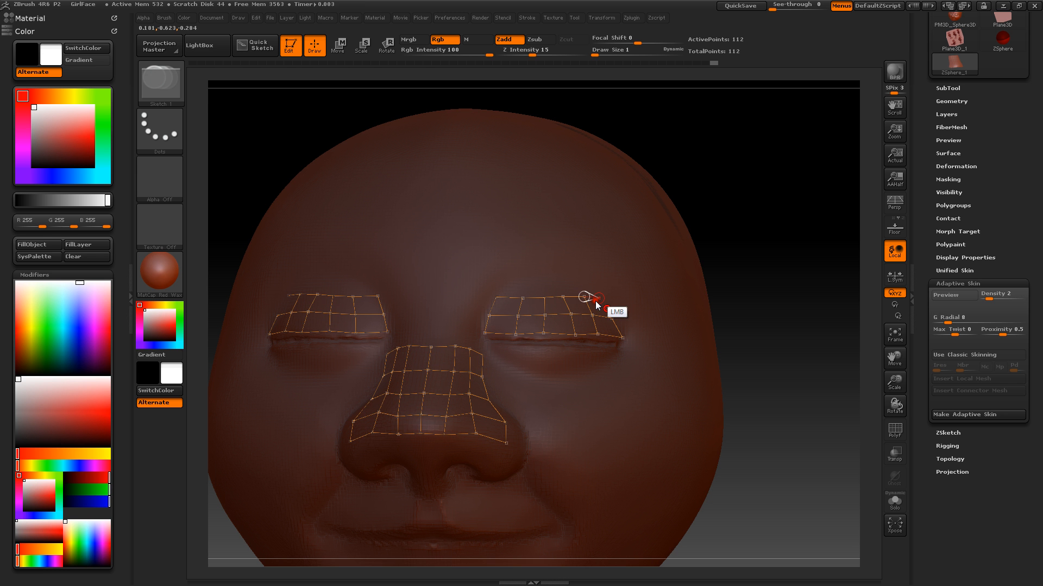
left_click(611, 316)
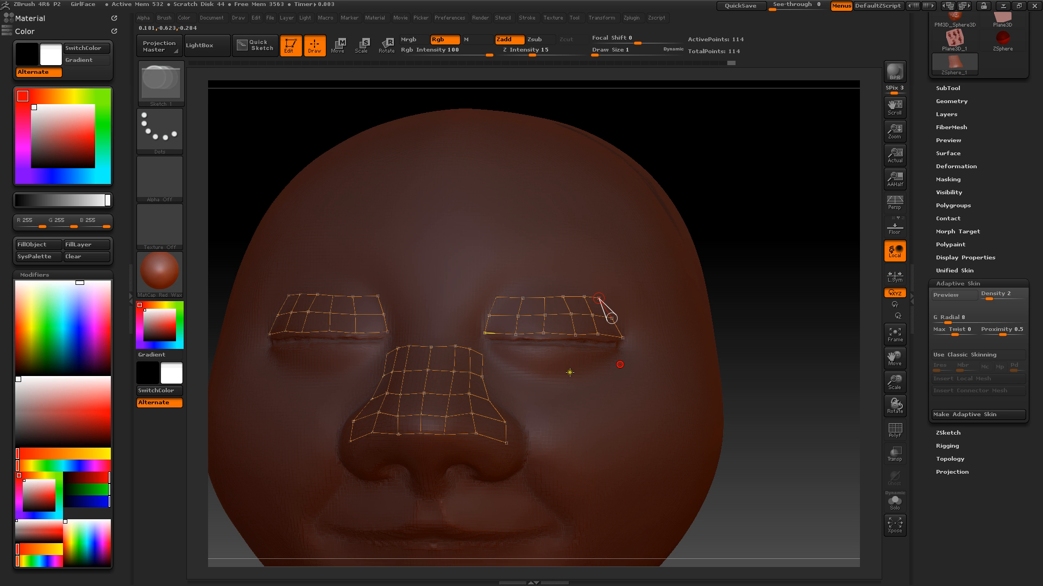
Examine the eyelid and nose topology on the head from several angles.
right_click_drag(622, 364, 633, 370)
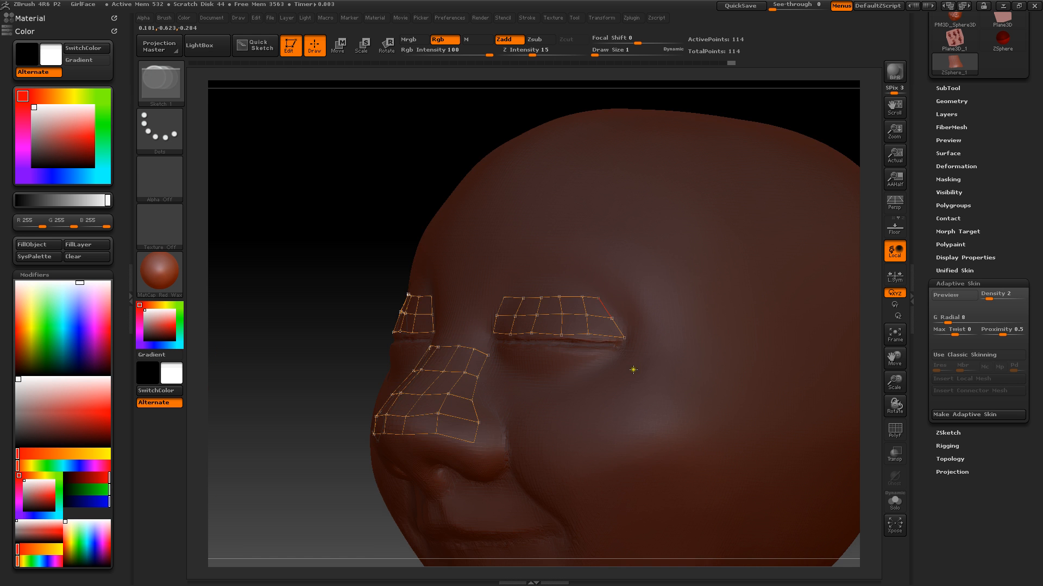
mouse_move(633, 370)
left_mouse_down()
mouse_move(603, 371)
mouse_move(615, 393)
mouse_move(622, 364)
left_mouse_up()
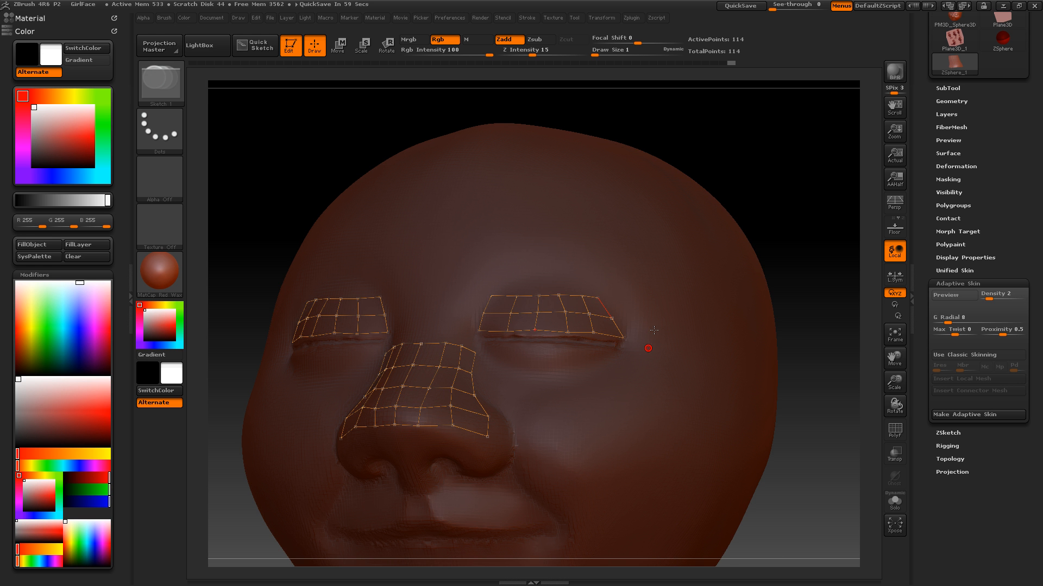
right_click_drag(654, 330, 638, 364)
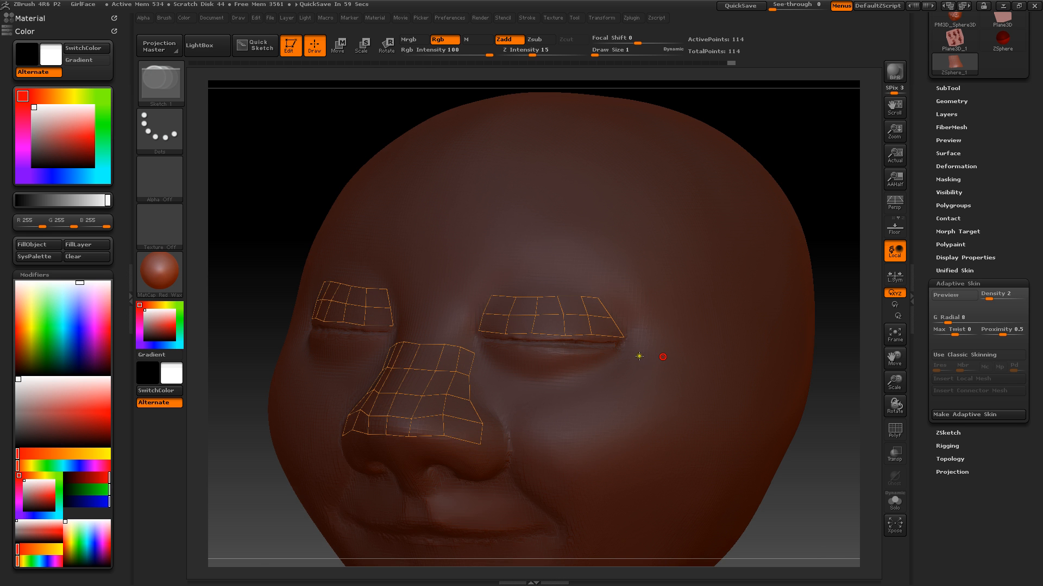
right_click_drag(662, 357, 603, 399)
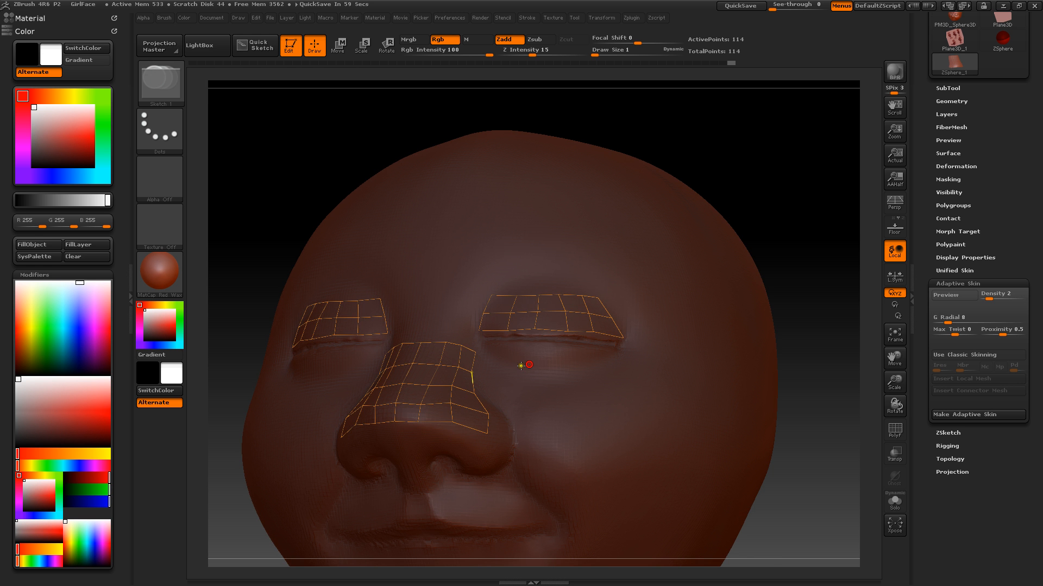
mouse_move(521, 366)
right_mouse_down()
mouse_move(537, 363)
mouse_move(550, 393)
right_mouse_up()
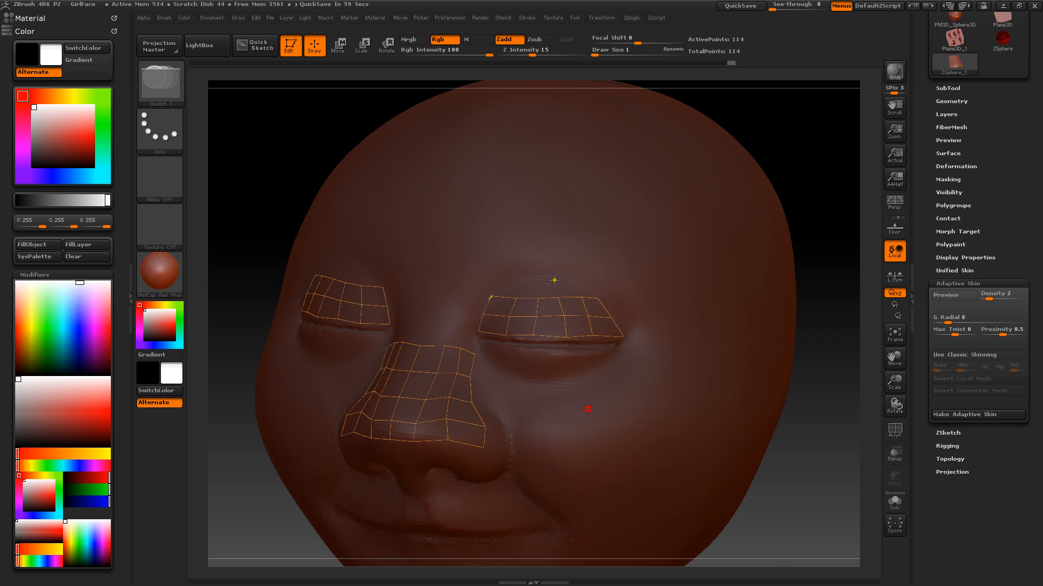
right_click_drag(554, 281, 567, 291, "alt")
right_click_drag(588, 408, 612, 330)
mouse_move(596, 374)
right_mouse_down()
mouse_move(612, 329)
mouse_move(602, 403)
right_mouse_up()
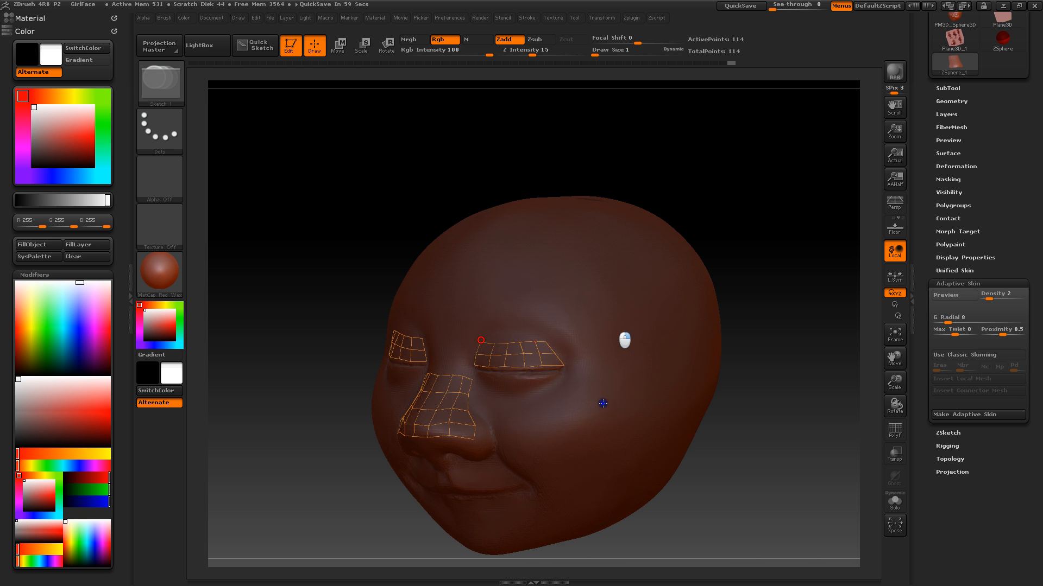
left_click(677, 369)
left_click(481, 430)
Review the ZRemesher settings in the Geometry section and collapse the section again.
scroll(919, 302, "up", 1)
left_click_drag(918, 302, 914, 380)
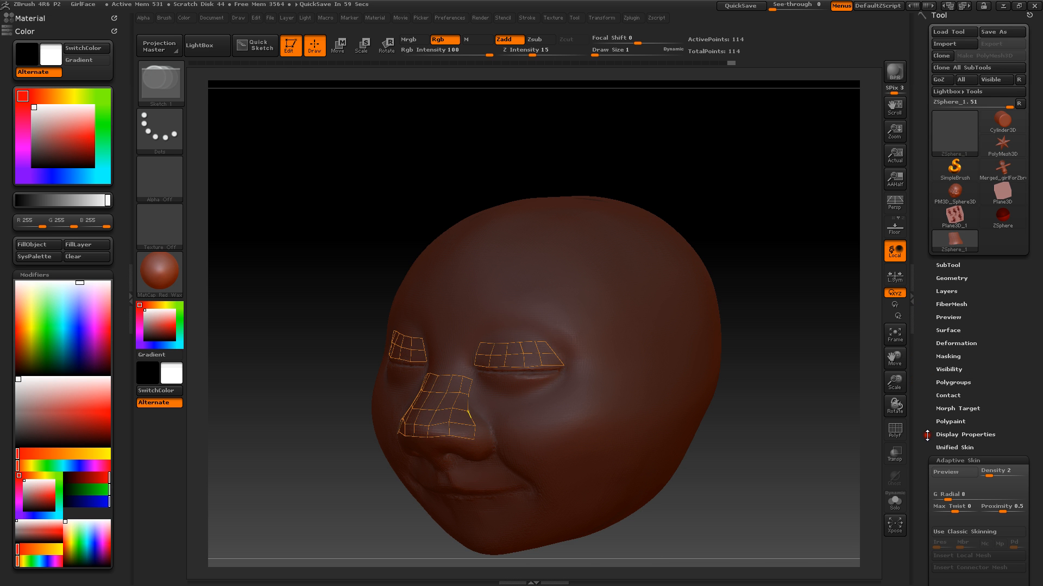
left_click(953, 278)
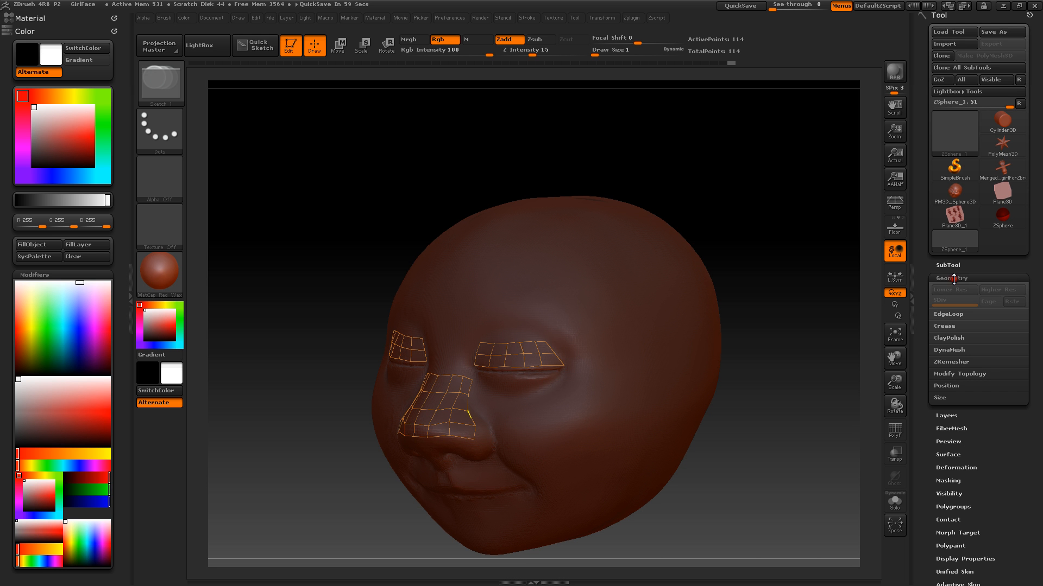
left_click(960, 362)
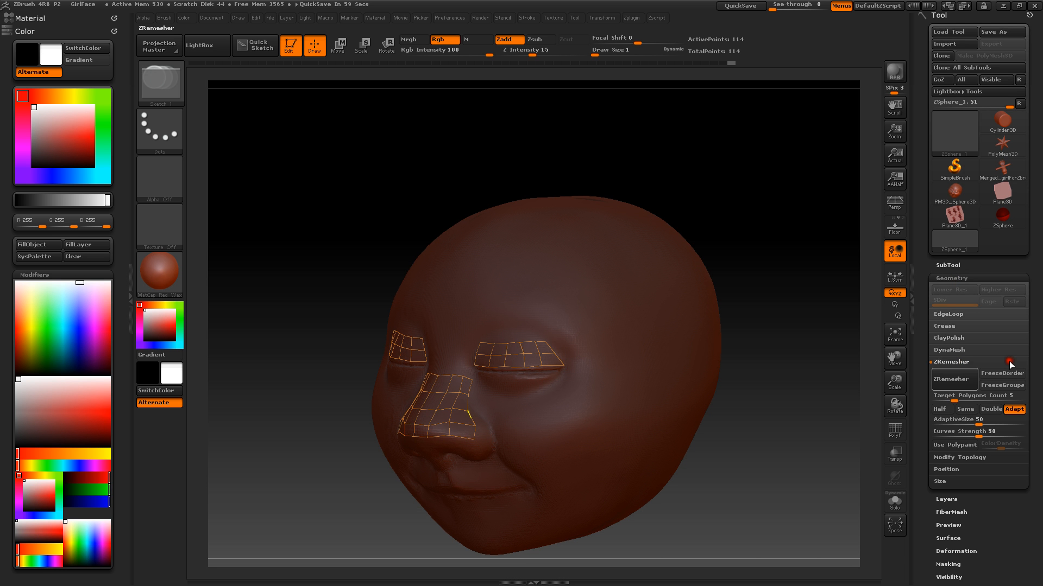
left_click(954, 383)
right_click_drag(814, 410, 701, 398)
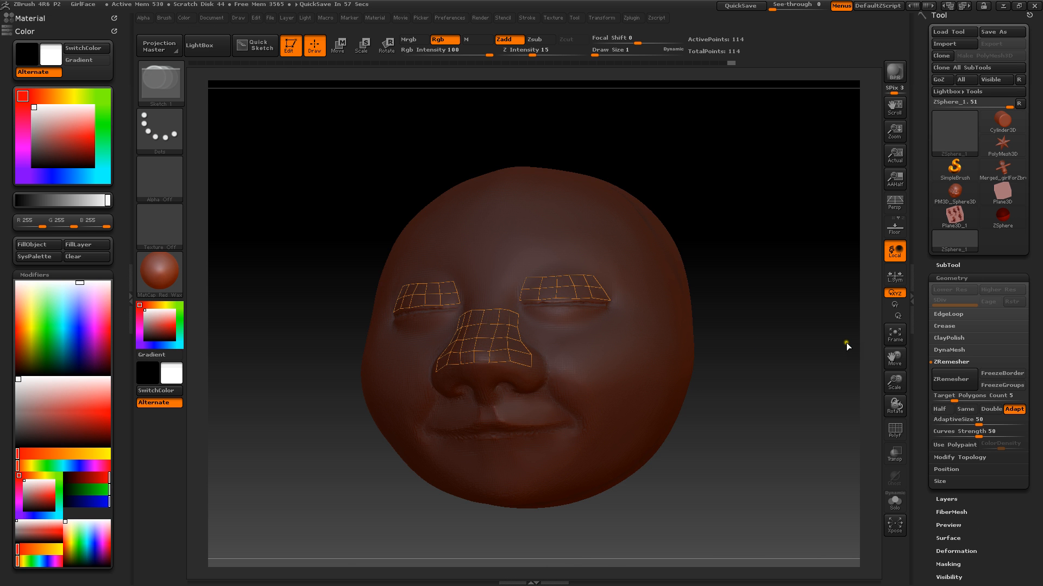
left_click(950, 297)
left_click(960, 279)
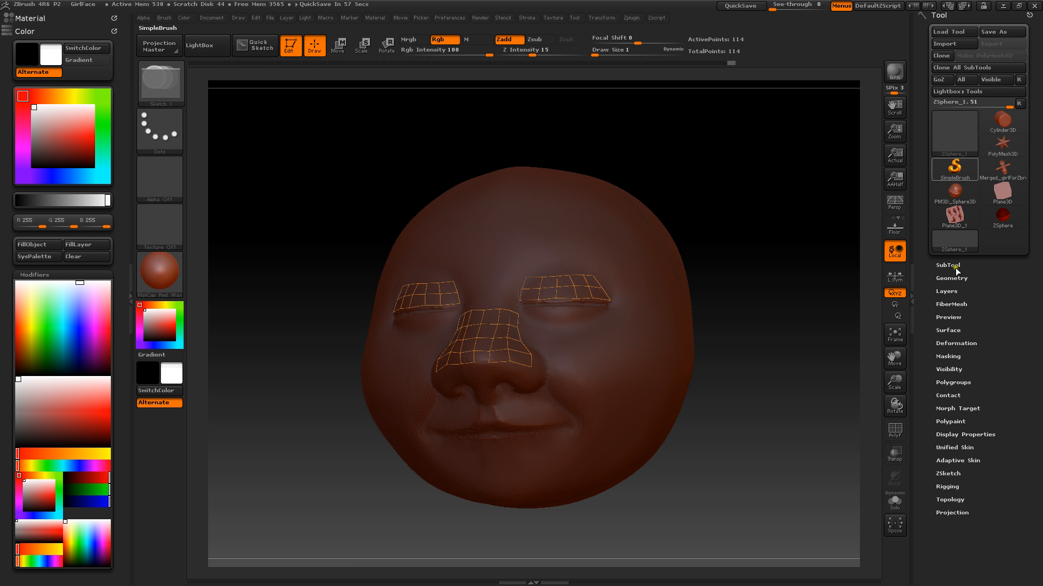
Switch to the Merged_girlForZbrush4 model, bring the whole hooded figure into view, and expand its SubTool list.
left_click(998, 169)
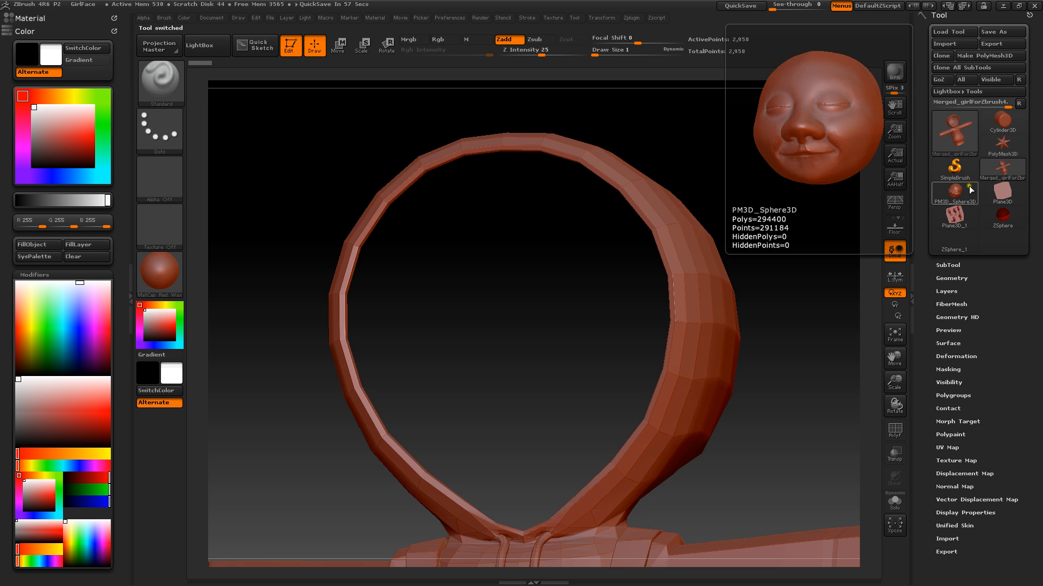
key("alt")
right_click_drag(779, 395, 654, 255, "alt")
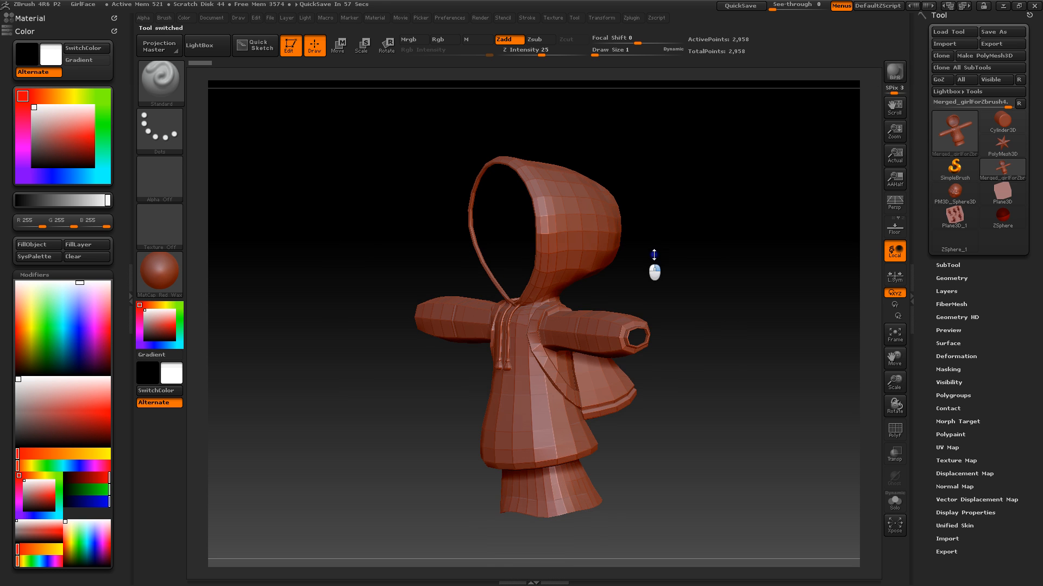
left_click(947, 264)
left_click(949, 282)
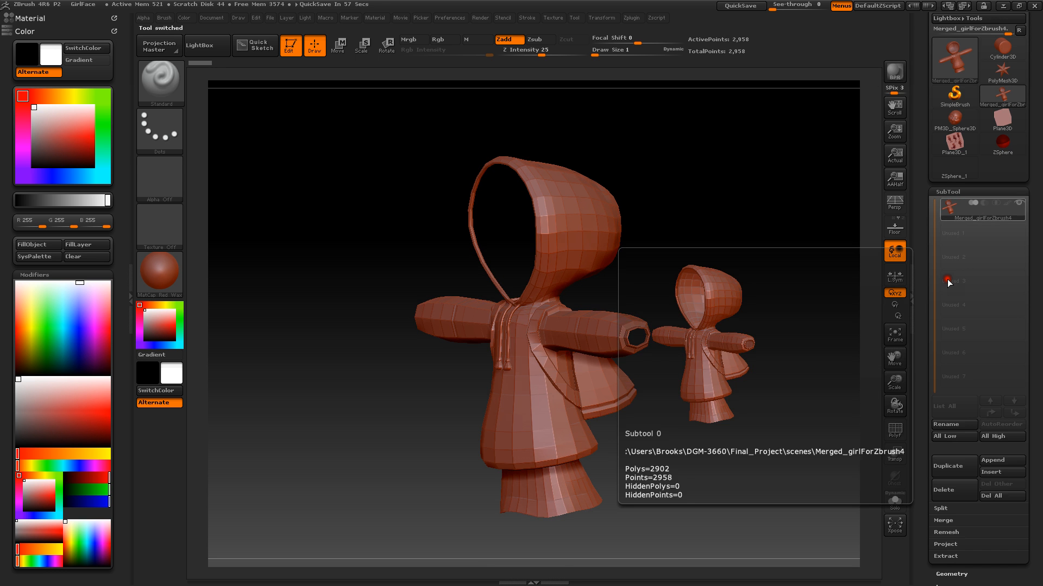
left_click(957, 464)
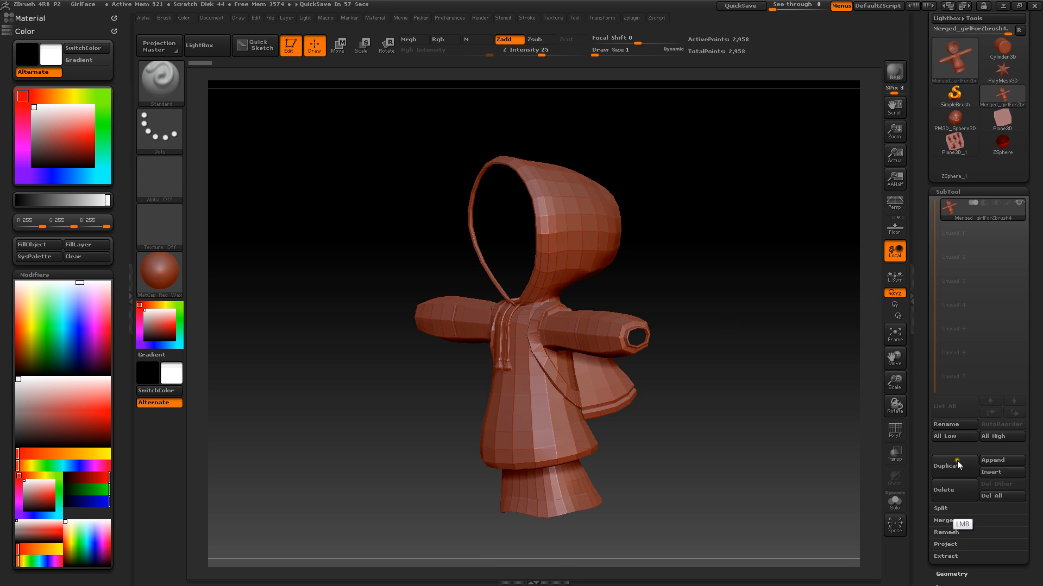
Split the Merged_girlForZbrush4 model into separate SubTools using Split To Parts.
left_click(942, 508)
scroll(926, 522, "down", 5)
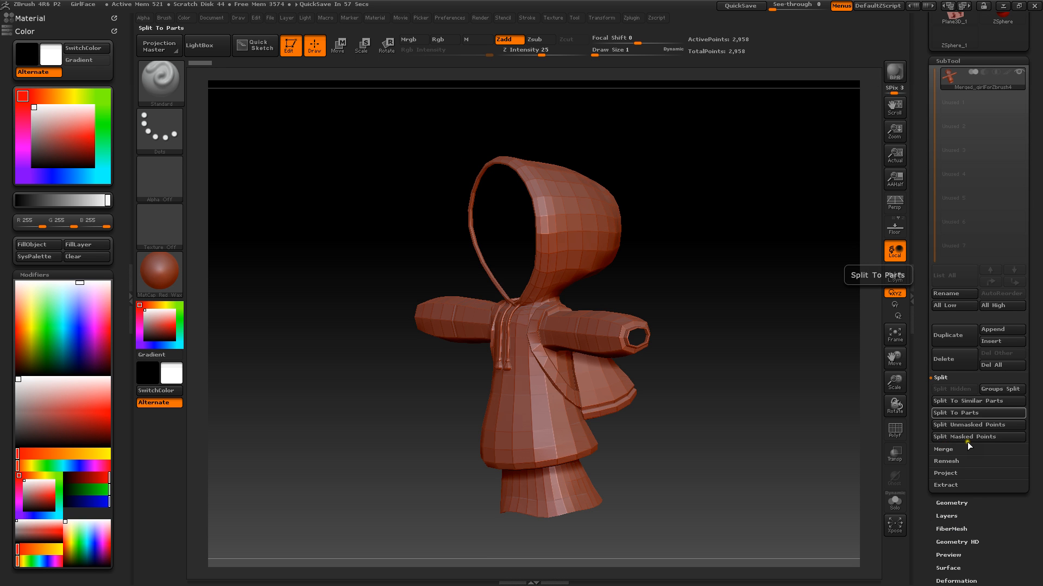
left_click(982, 414)
left_click(837, 440)
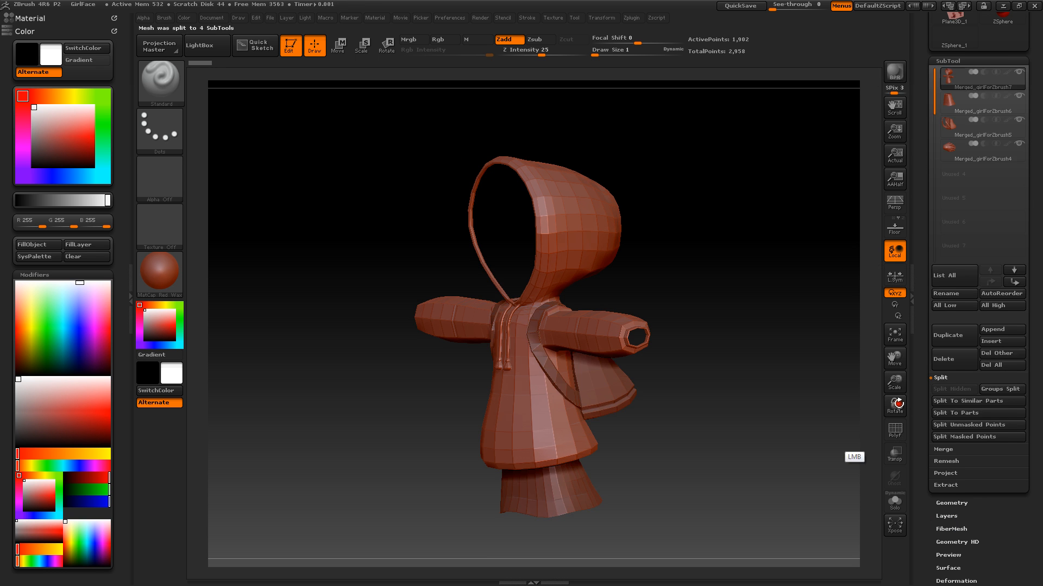
Delete the Merged_girlForZbrush6, Merged_girlForZbrush5 and Merged_girlForZbrush4 SubTools, keeping only the hooded dress.
left_click(978, 102)
left_click(979, 106)
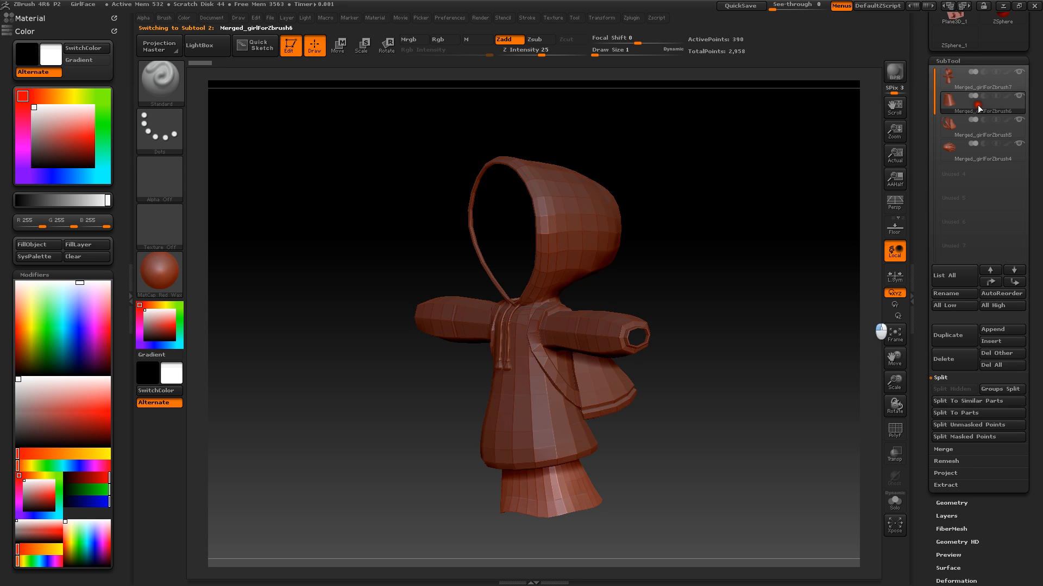
left_click(945, 356)
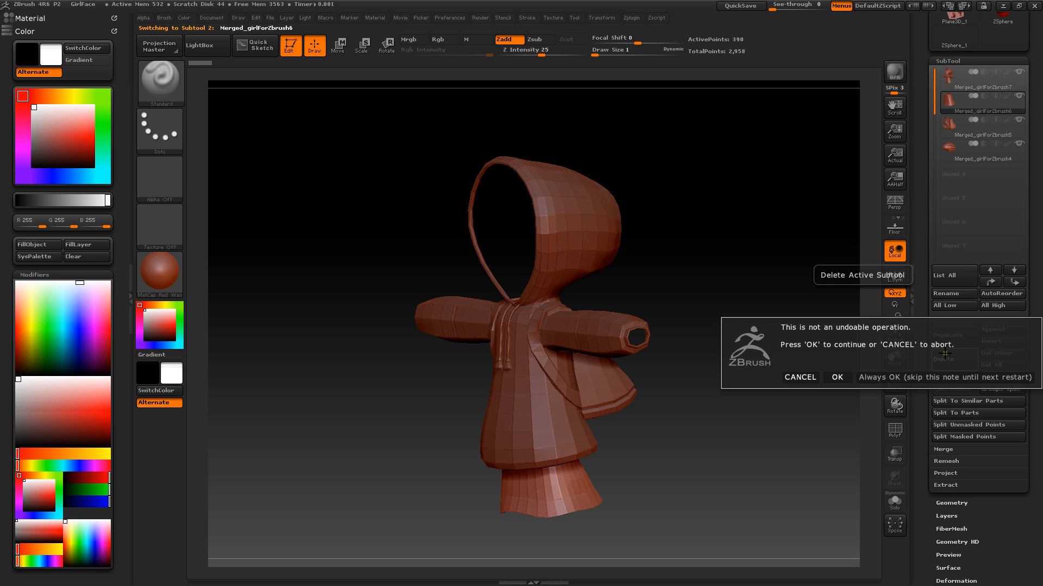
left_click(845, 376)
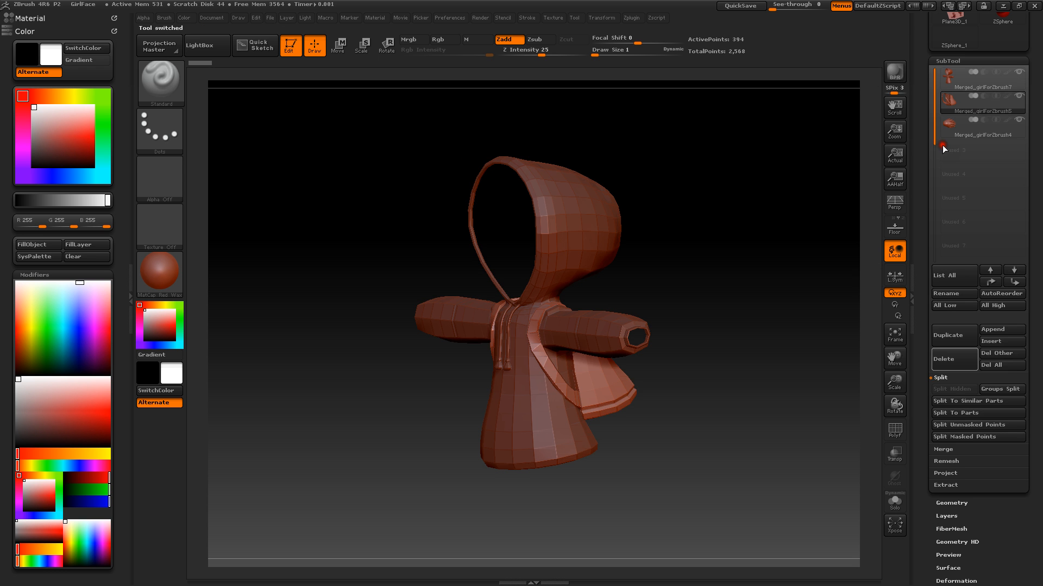
left_click(953, 358)
left_click(843, 383)
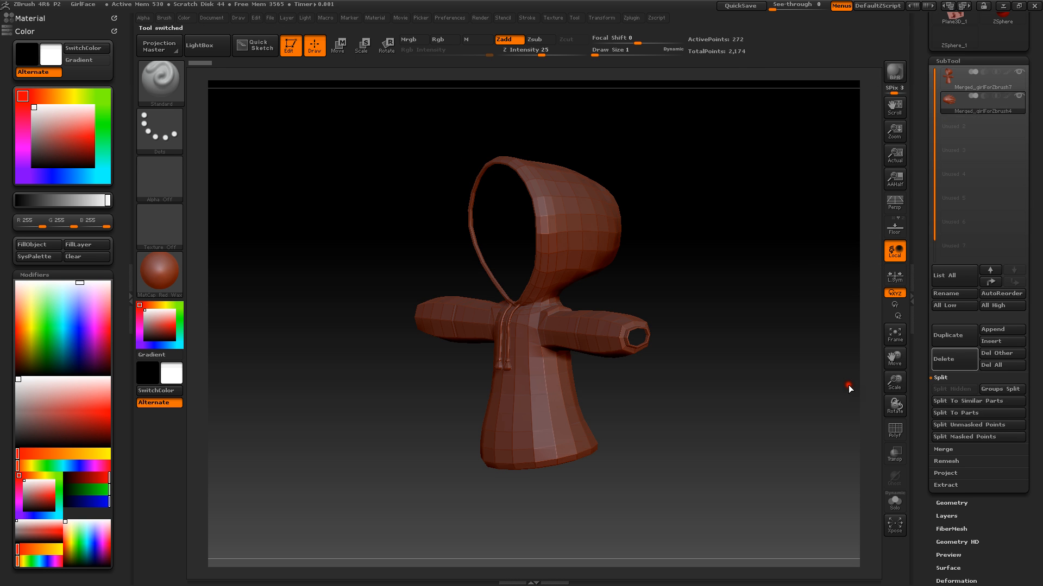
left_click(947, 364)
left_click(844, 389)
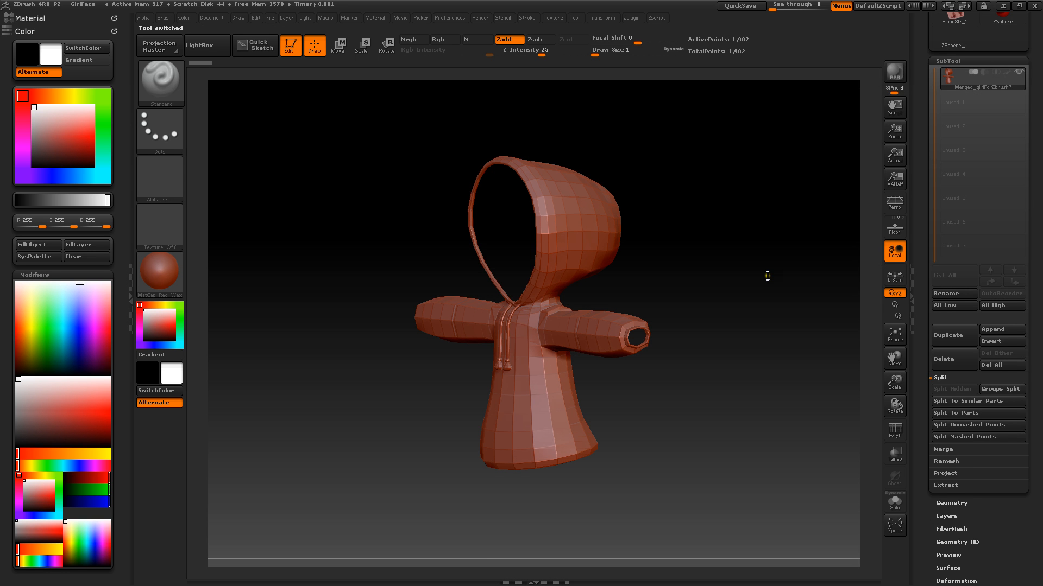
Collapse the SubTool section and switch the active tool to the ZSphere.
scroll(923, 279, "down", 3)
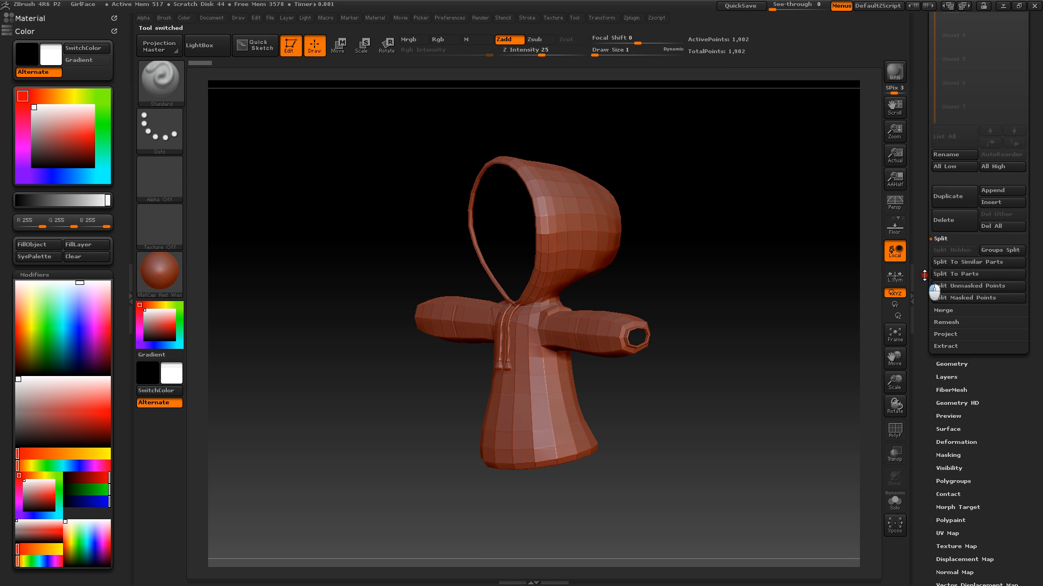
left_click_drag(925, 276, 941, 203)
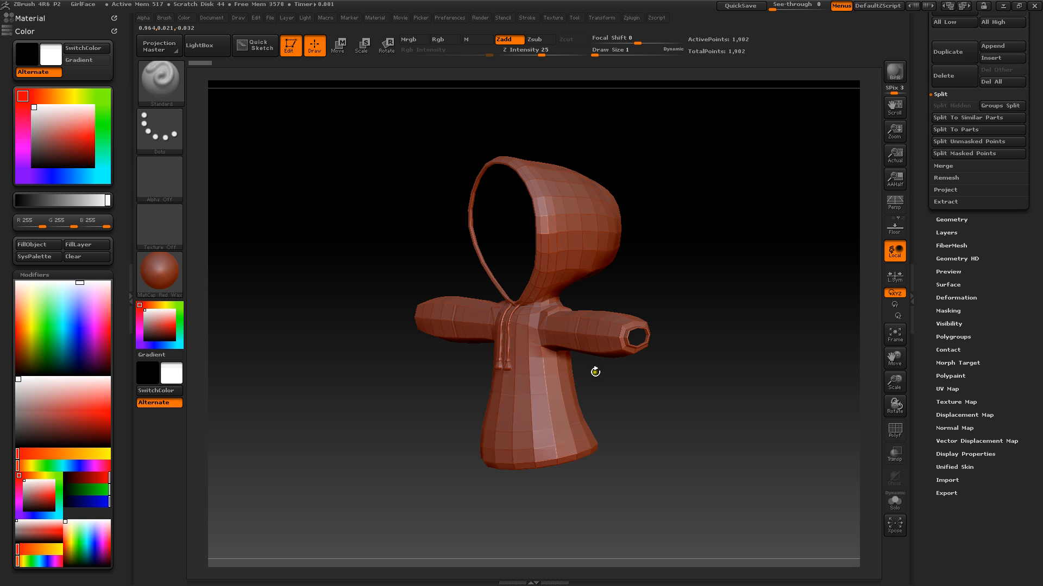
left_click_drag(913, 105, 925, 392)
left_click(948, 269)
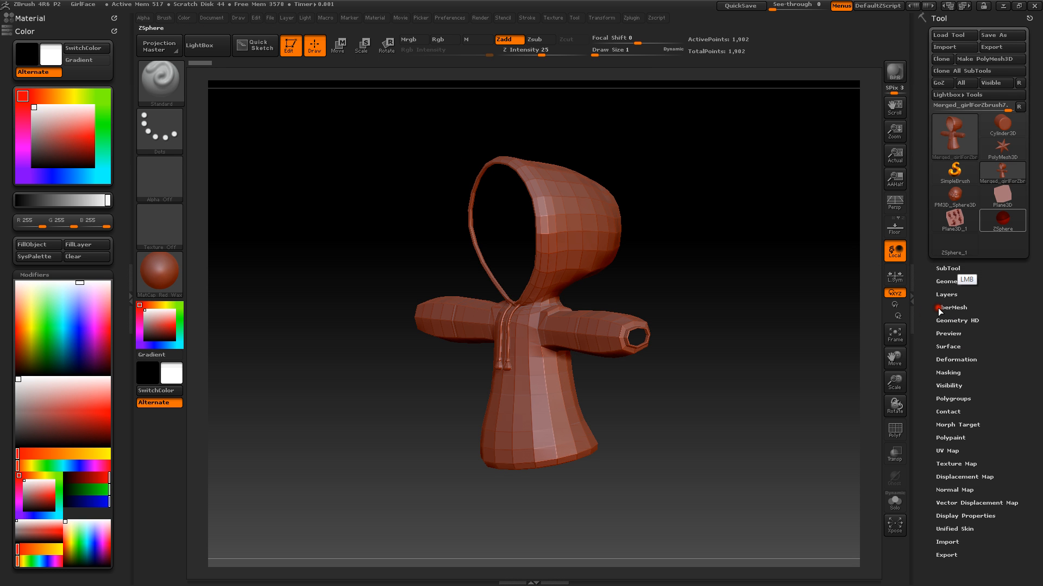
left_click(1020, 221)
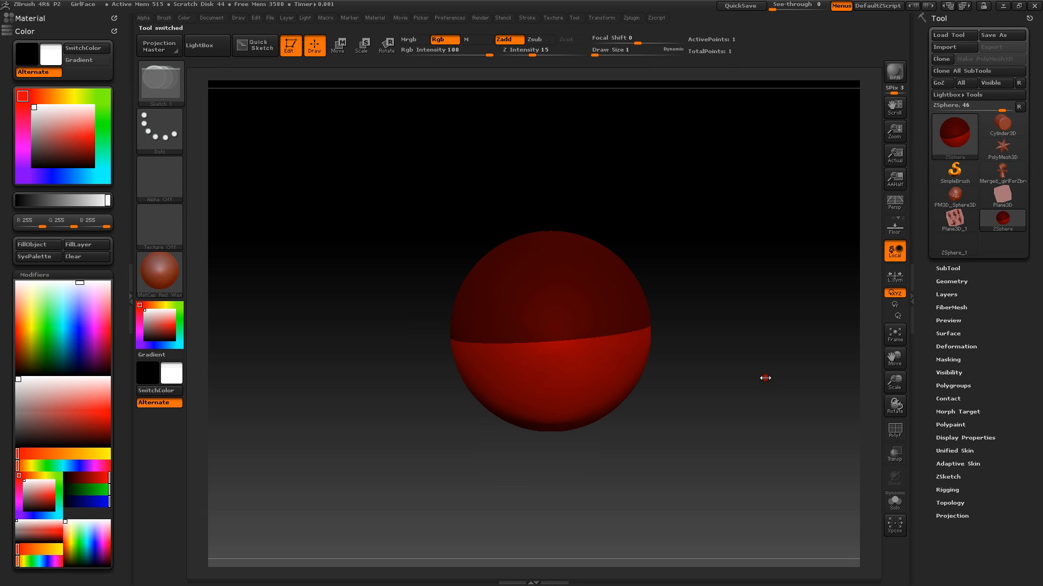
Assign Merged_girlForZbrush7 as the ZSphere's rigging mesh and view it from the front.
left_click(948, 491)
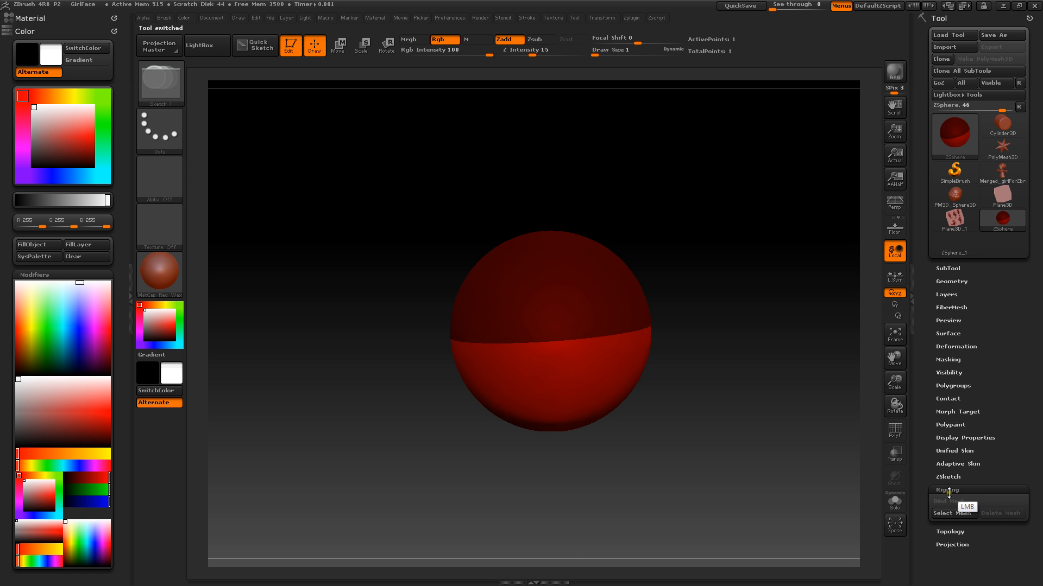
left_click(952, 513)
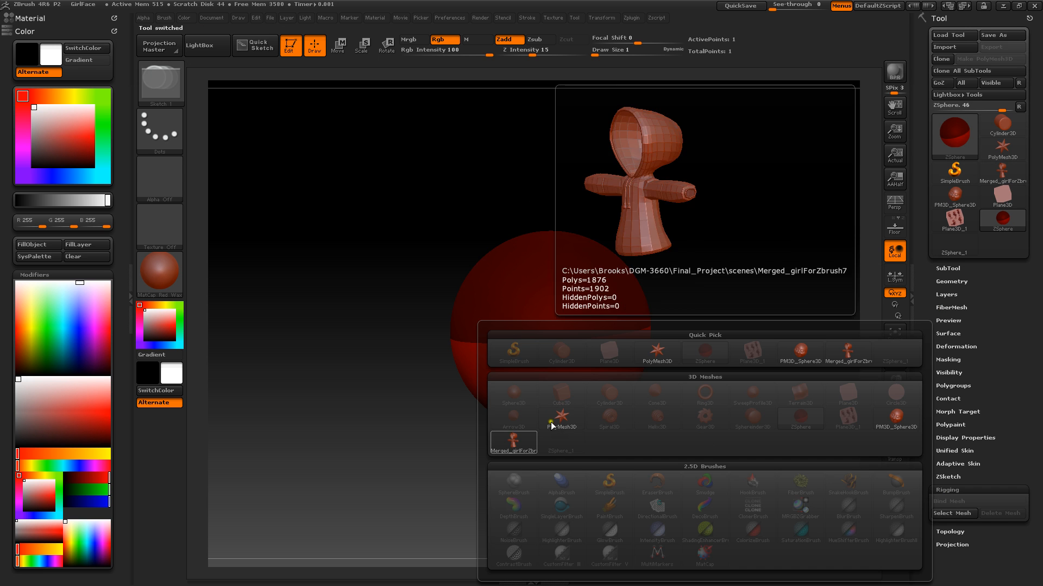
left_click(513, 442)
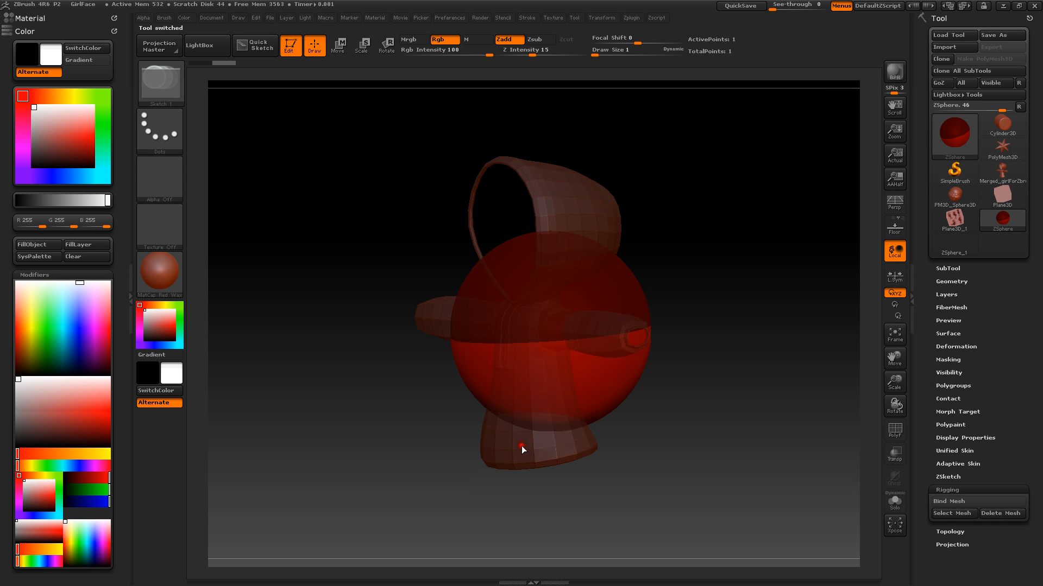
left_click_drag(522, 445, 693, 429)
Load Merged_girlForZbrush7 as the ZSphere's topology and turn on Edit Topology.
left_click(947, 490)
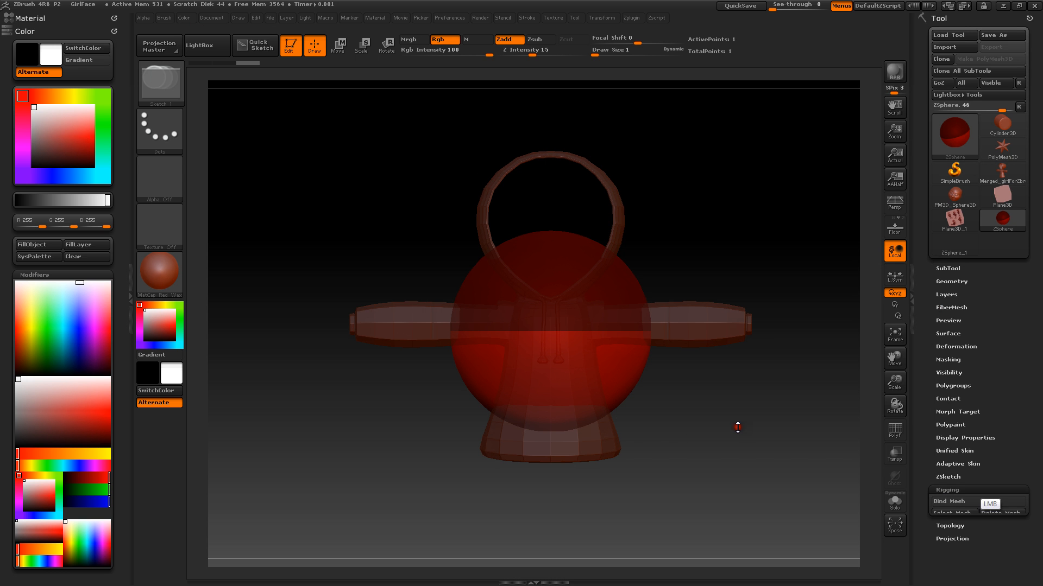
left_click(971, 504)
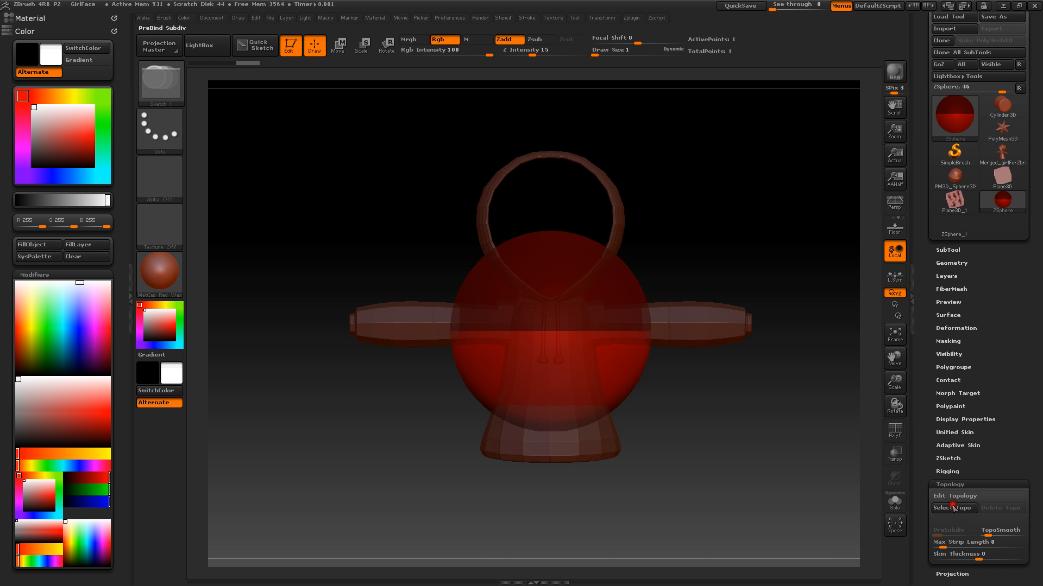
left_click(954, 509)
left_click(952, 511)
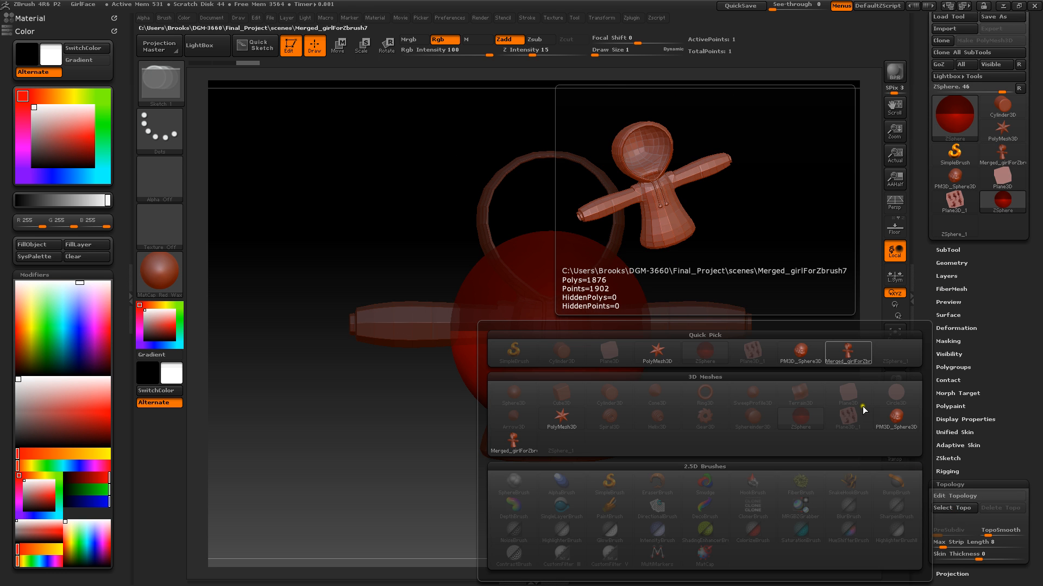
left_click(846, 356)
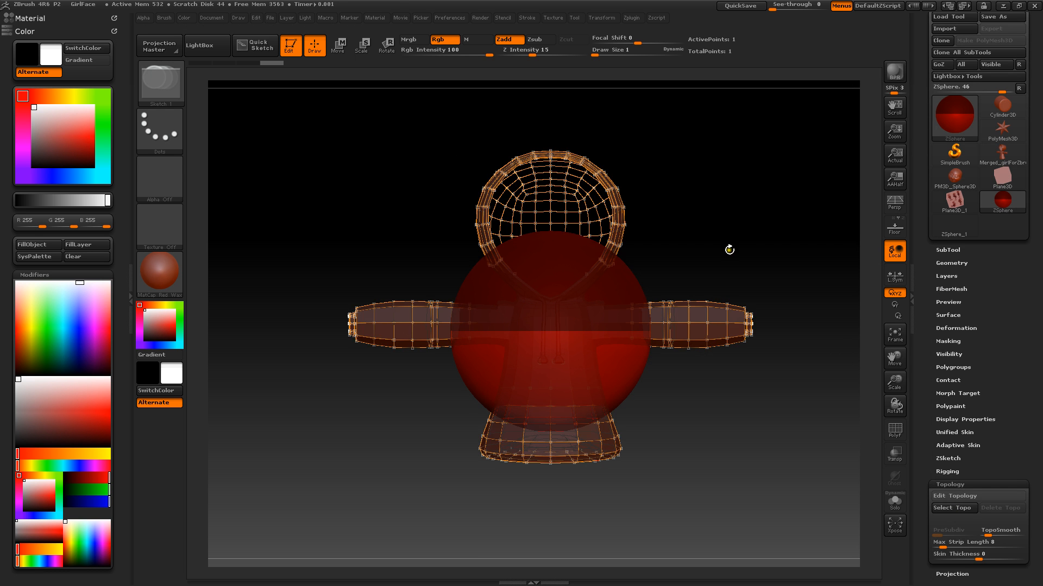
left_click_drag(729, 250, 729, 281)
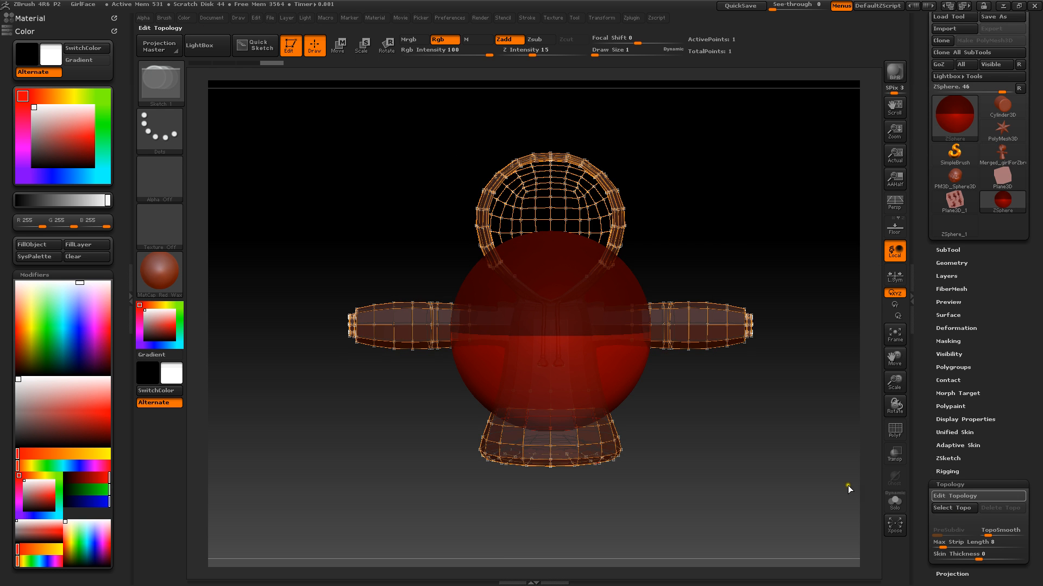
left_click(954, 496)
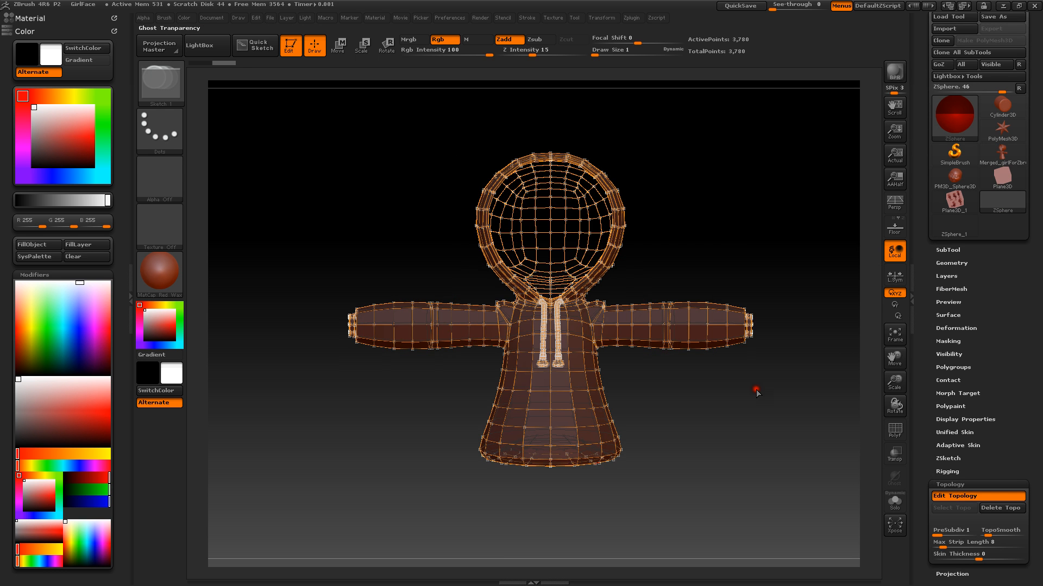
Delete the topology vertex on the hood's lower side near the neck and rebuild it with edges to the neighbouring points.
left_click_drag(904, 484, 687, 348)
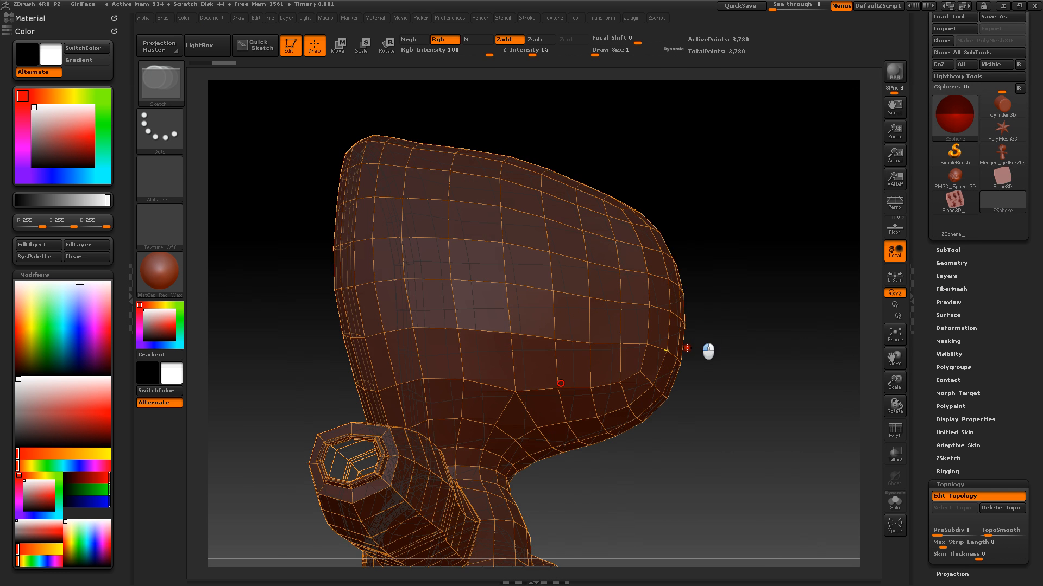
left_click(515, 391, "alt")
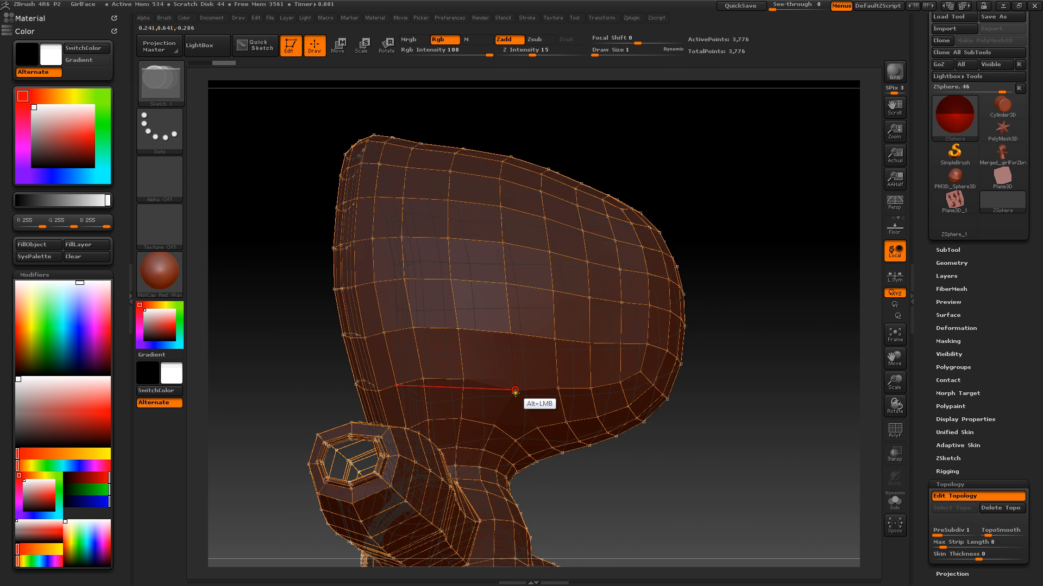
key("ctrl")
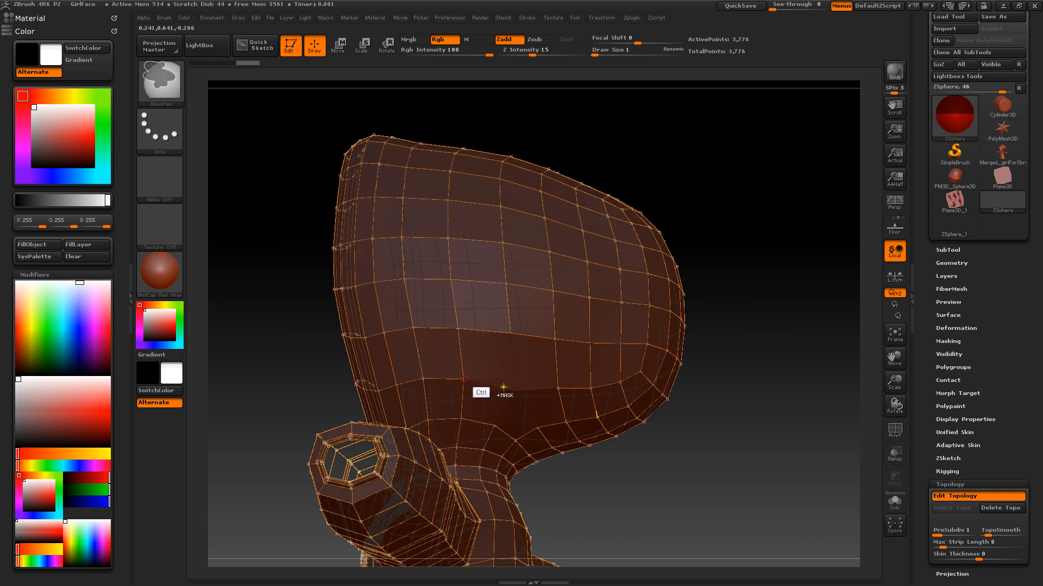
left_click(464, 378, "ctrl")
left_click(508, 379)
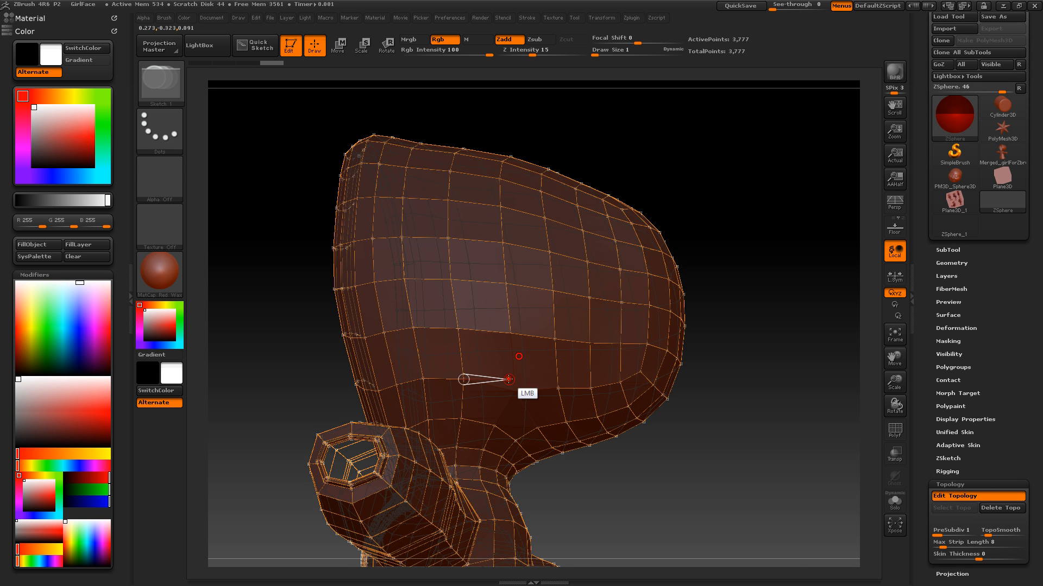
left_click(511, 334)
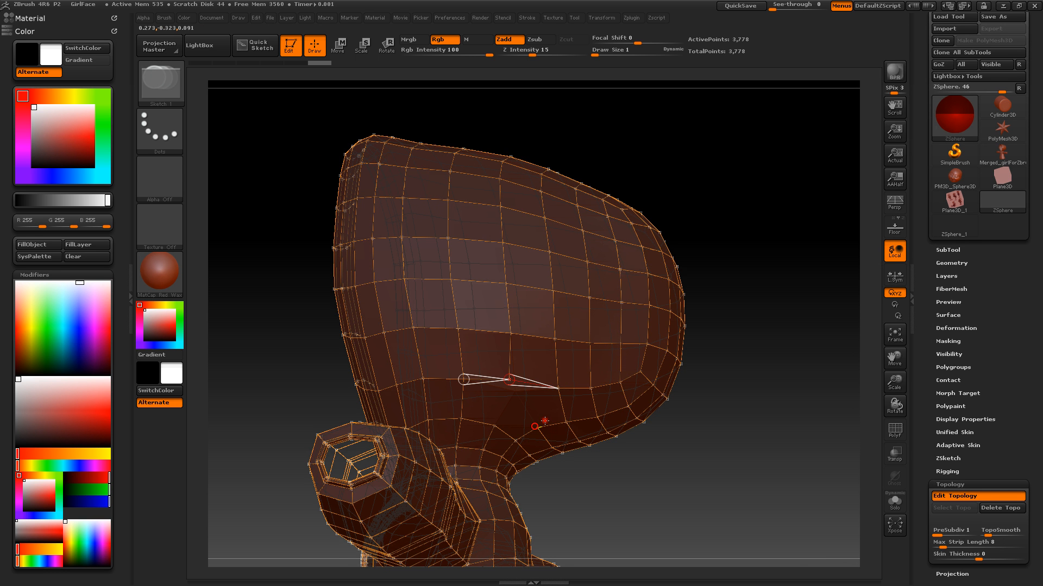
left_click(536, 427)
left_click(508, 428)
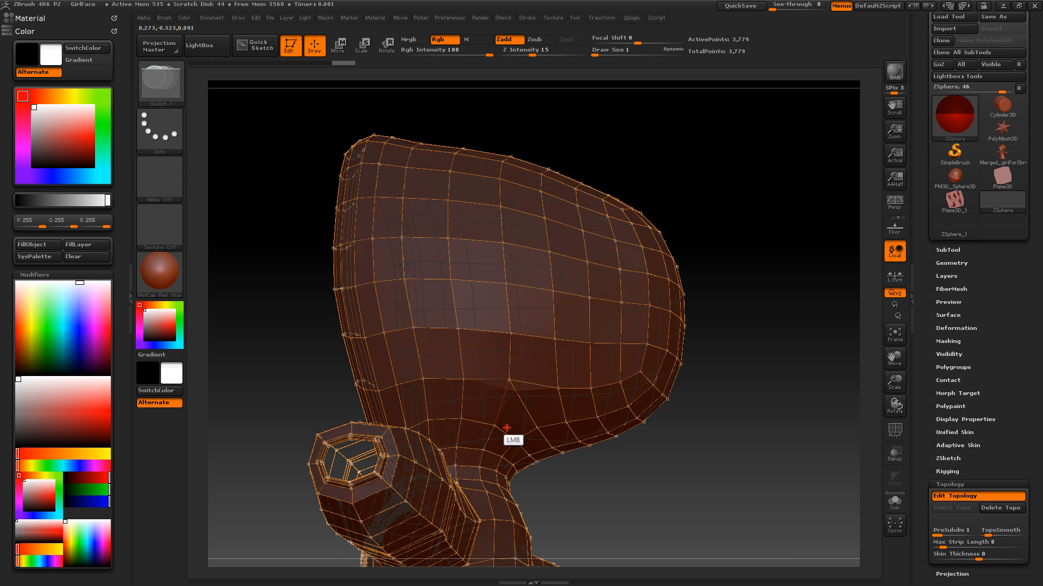
Examine the topology of the hood, sleeves and dress from several angles.
right_click_drag(720, 448, 628, 448, "alt")
right_click_drag(628, 448, 546, 409, "alt")
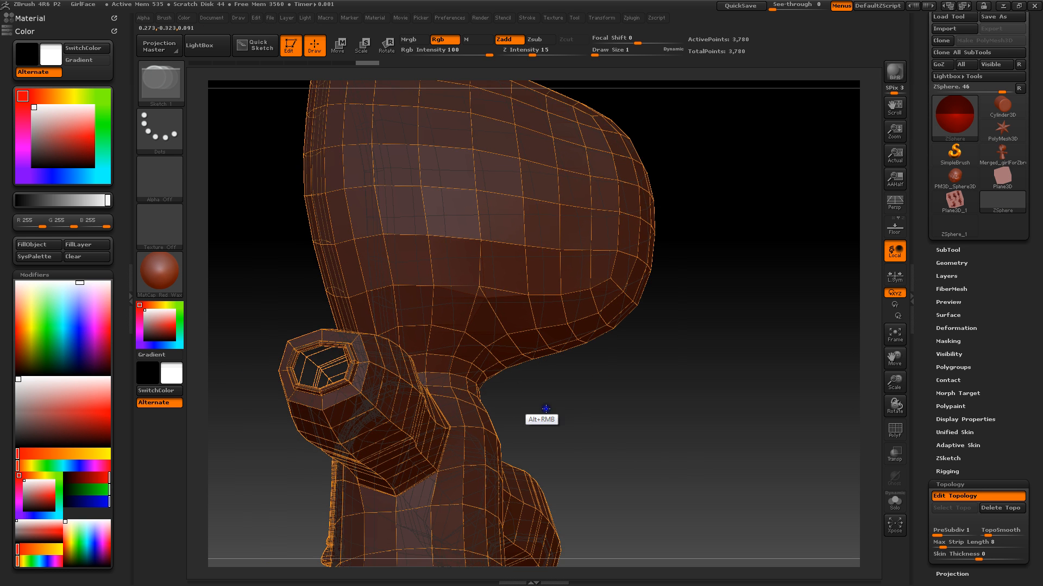
left_click_drag(546, 408, 585, 362)
right_click_drag(584, 362, 687, 451, "alt")
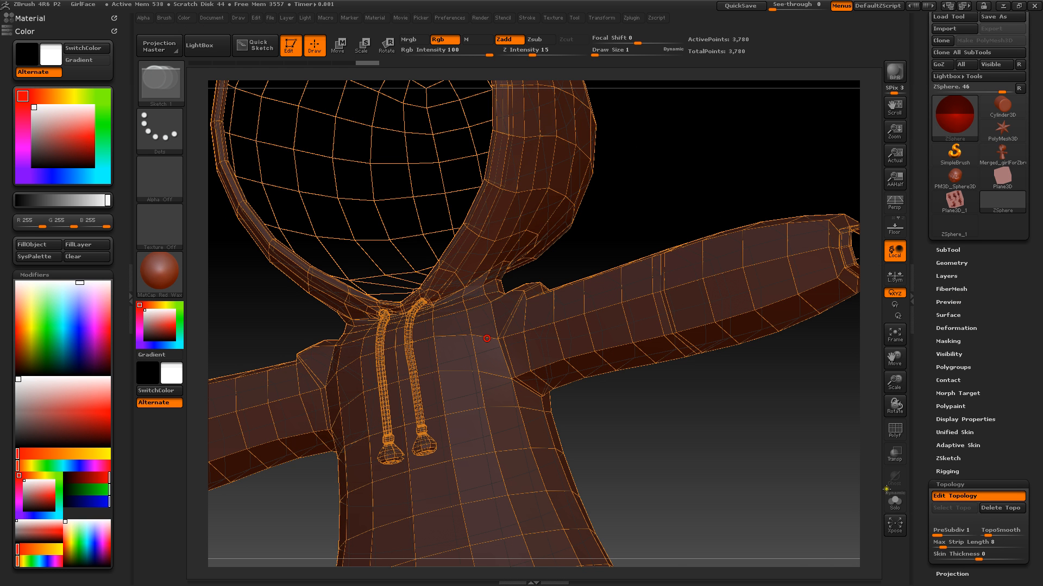
right_click_drag(478, 337, 675, 435, "alt")
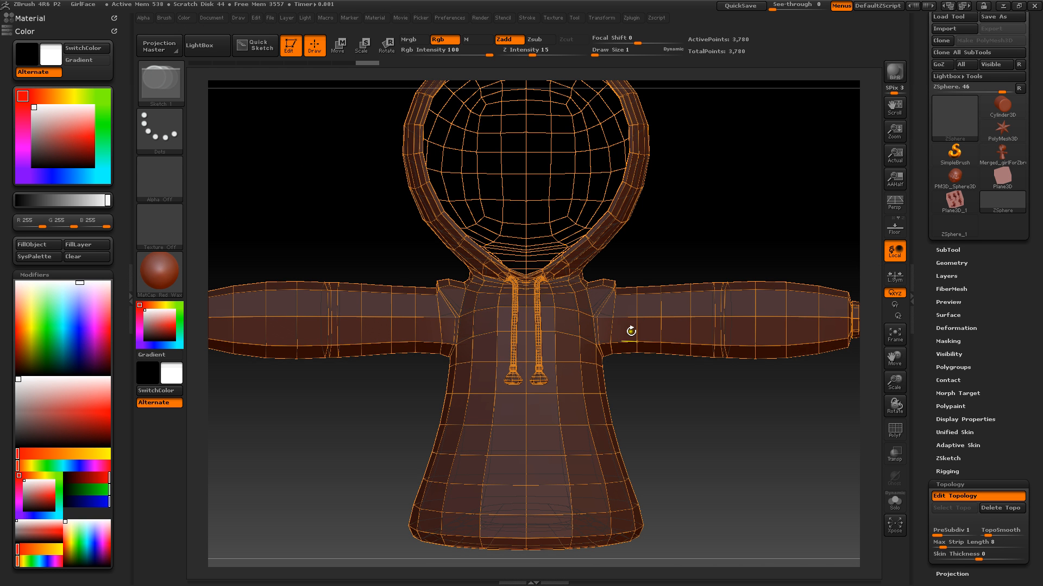
mouse_move(657, 421)
left_mouse_down()
mouse_move(704, 444)
mouse_move(650, 445)
mouse_move(665, 426)
left_mouse_up()
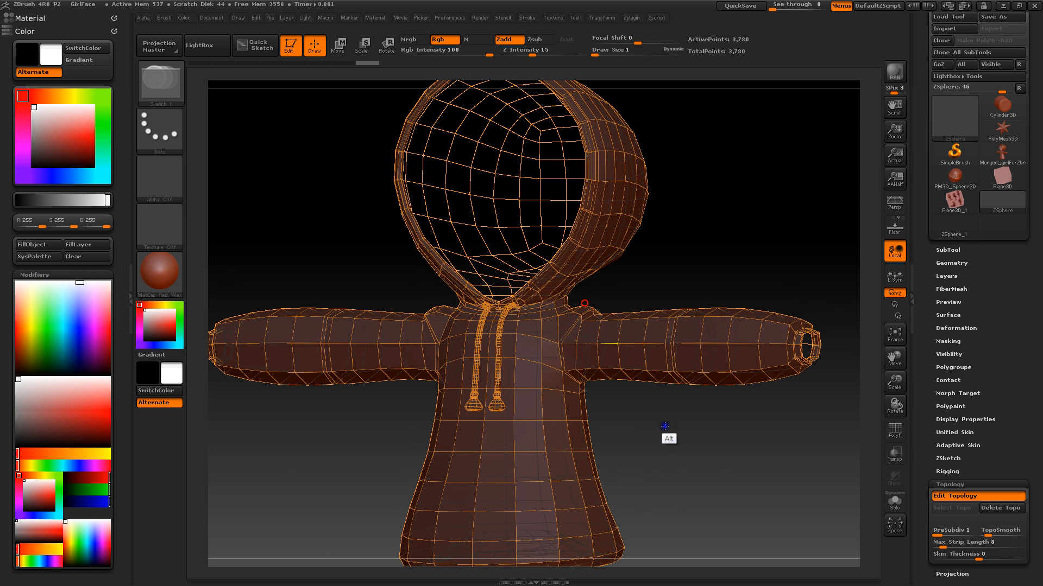
left_click(621, 339)
left_click(600, 352)
left_click(943, 495)
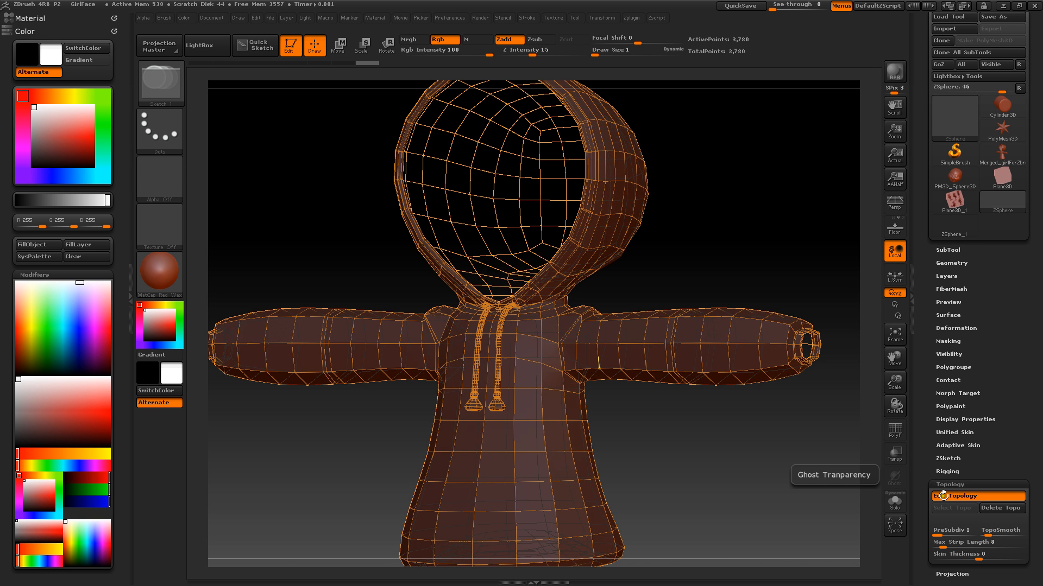
key("alt")
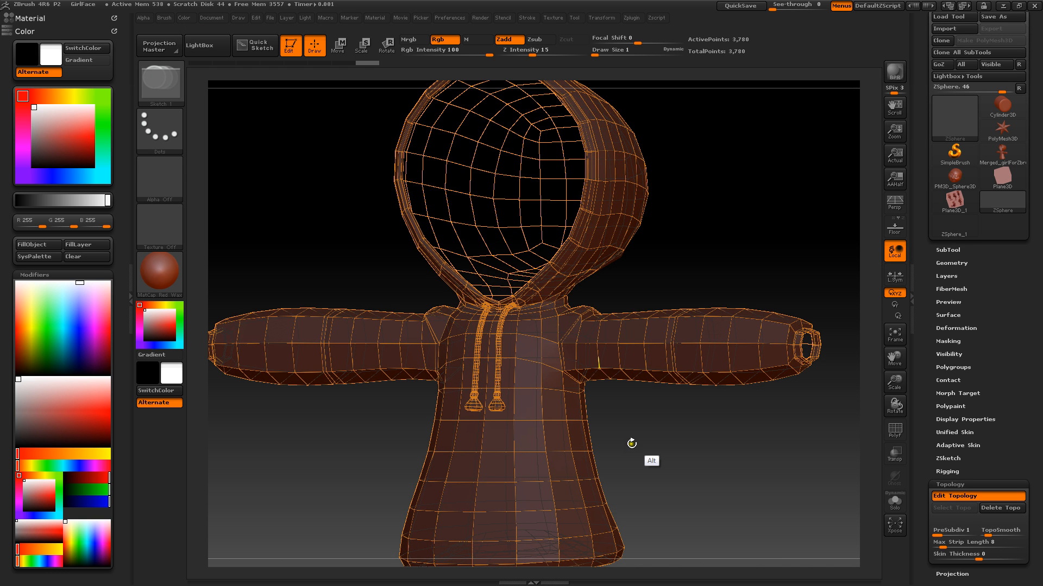
left_click_drag(631, 443, 636, 446, "alt")
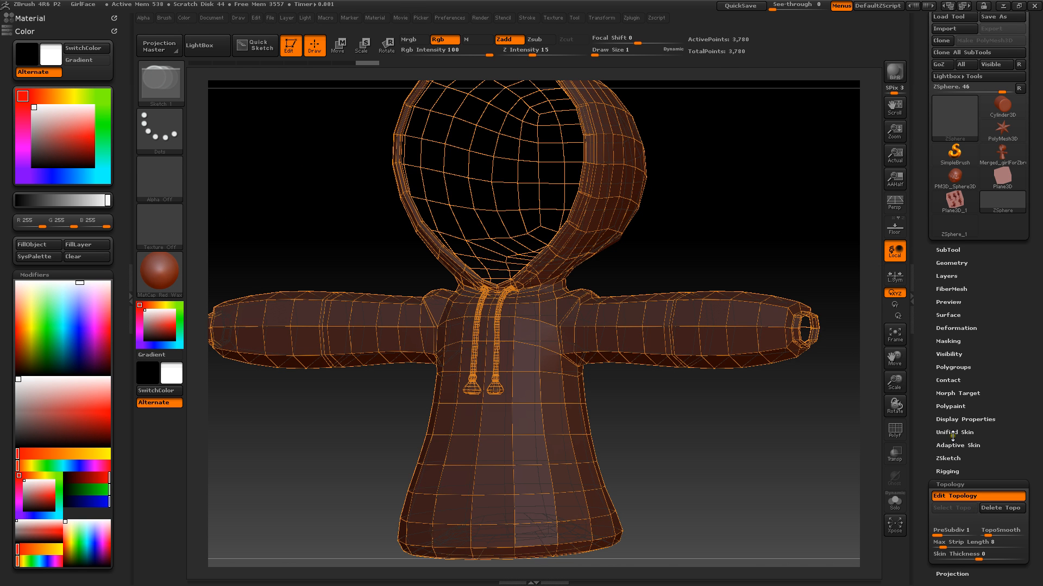
Turn off Edit Topology on the hooded dress and check the mesh selection in its rigging settings.
left_click(951, 510)
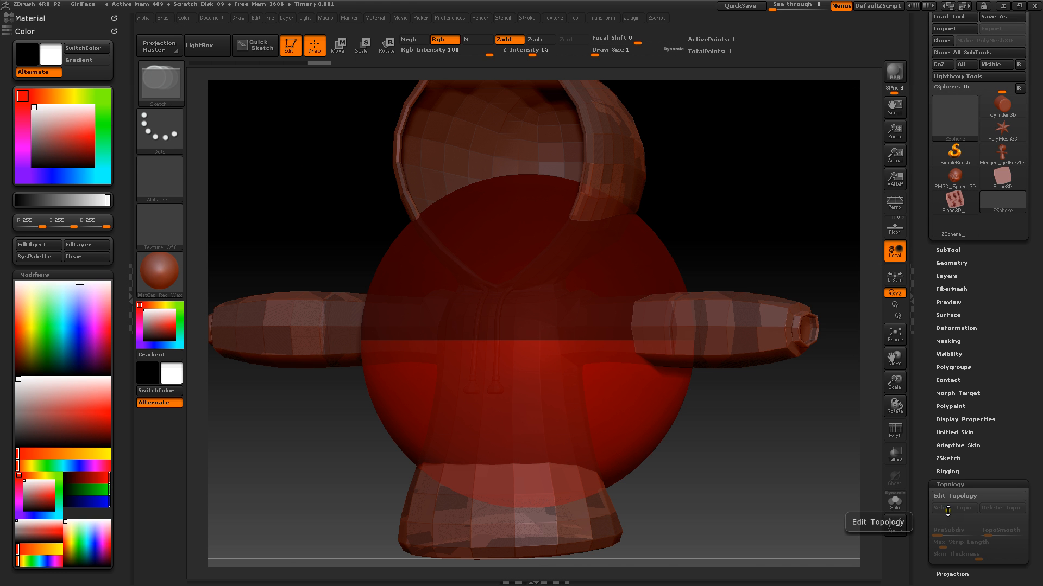
left_click(951, 471)
left_click(953, 495)
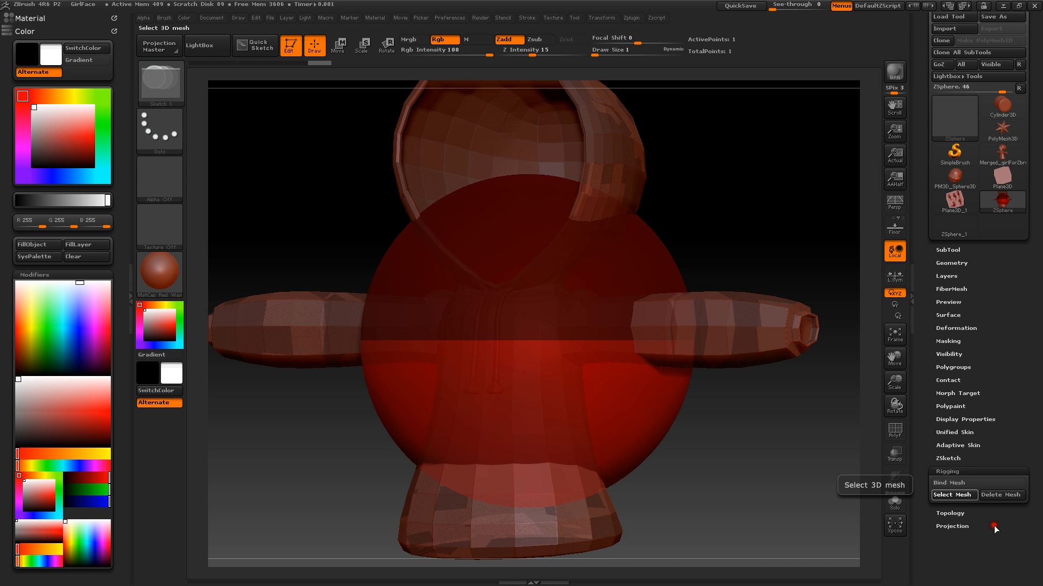
left_click(956, 496)
left_click(951, 496)
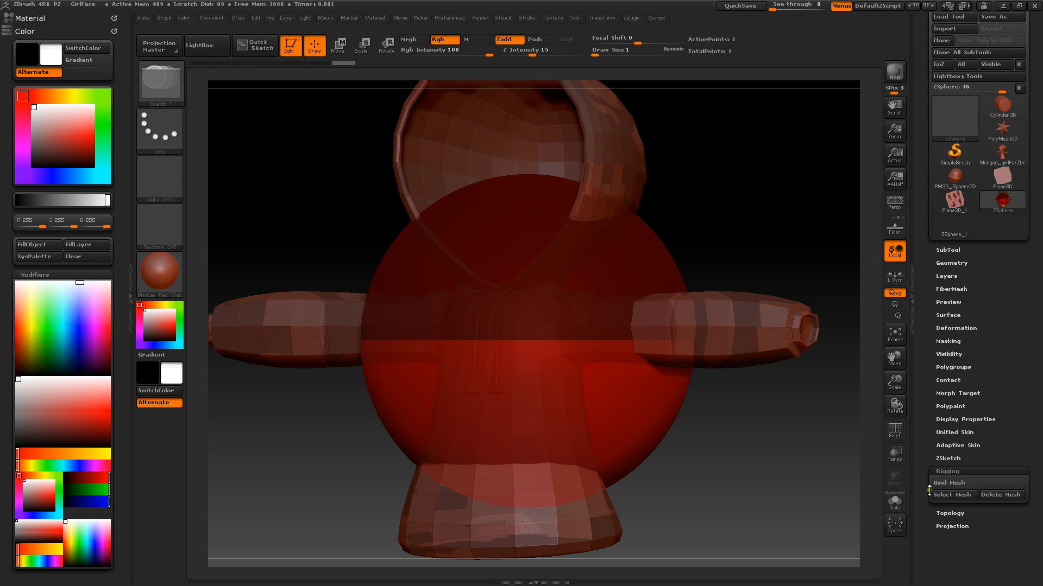
Toggle Edit Topology on and off for the hooded dress and inspect the ZSphere inside it from the side.
left_click(939, 470)
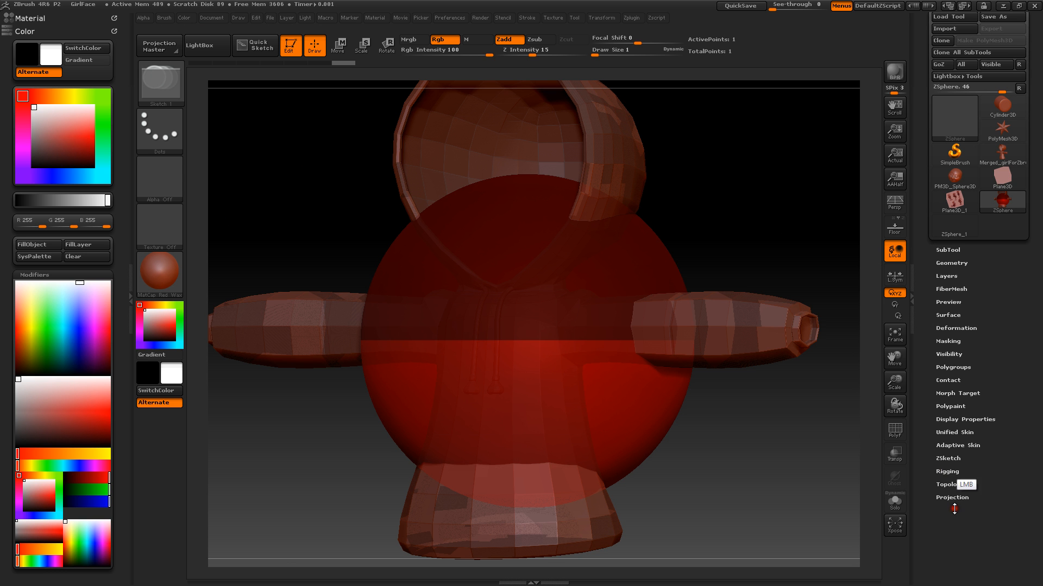
left_click(947, 484)
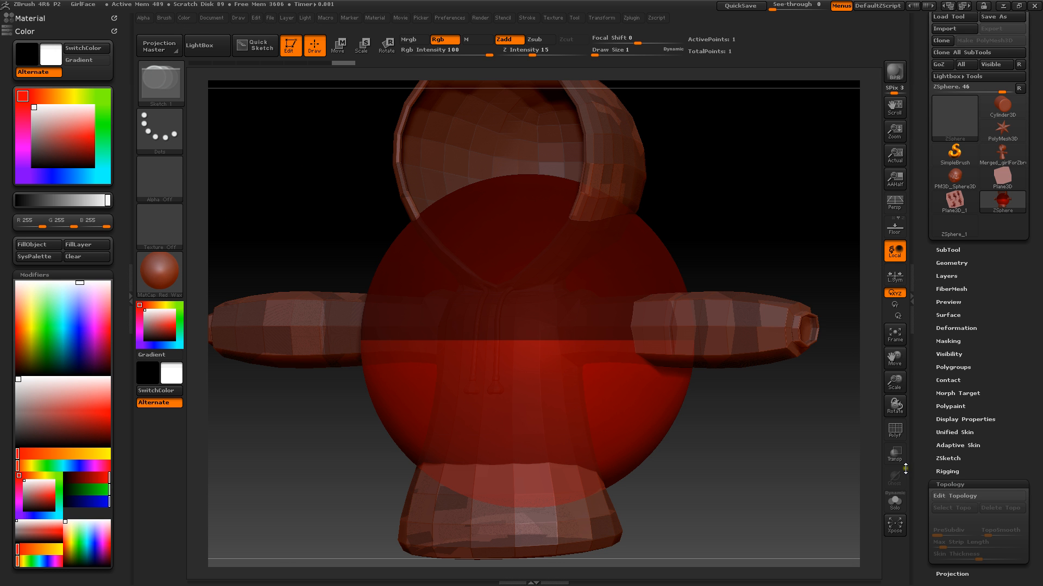
left_click(954, 496)
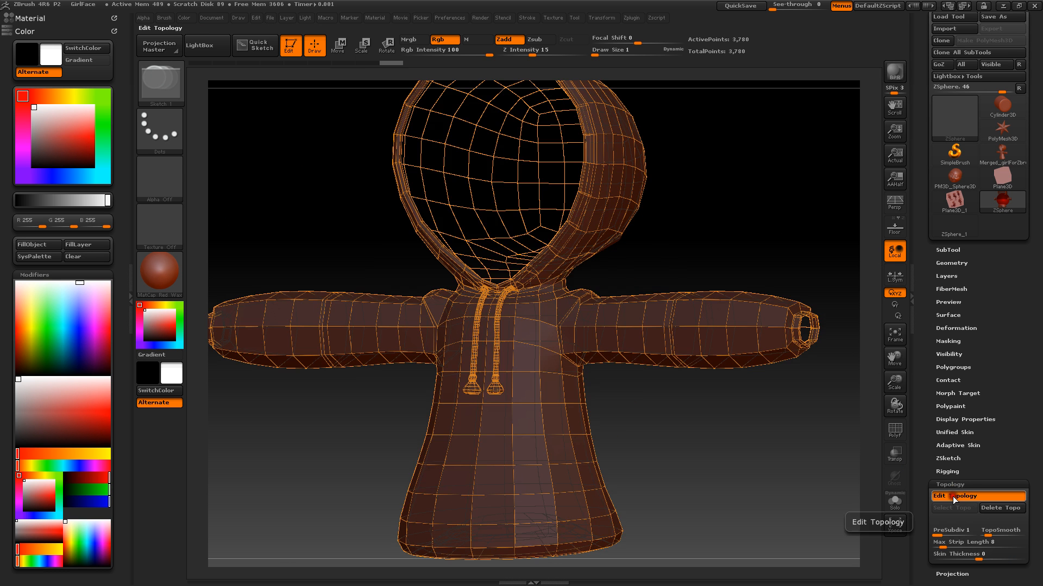
left_click(954, 497)
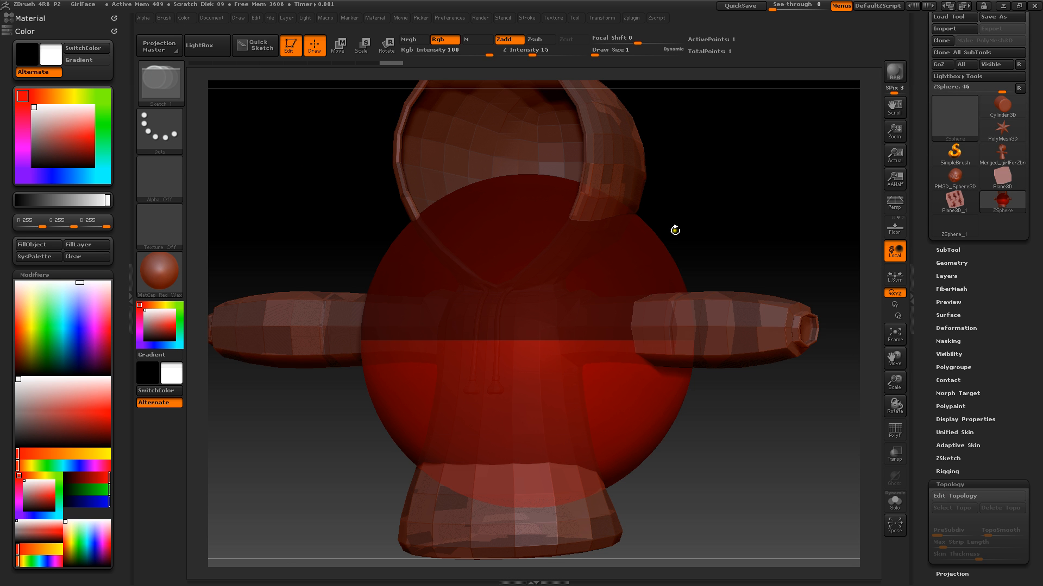
left_click_drag(748, 217, 751, 277)
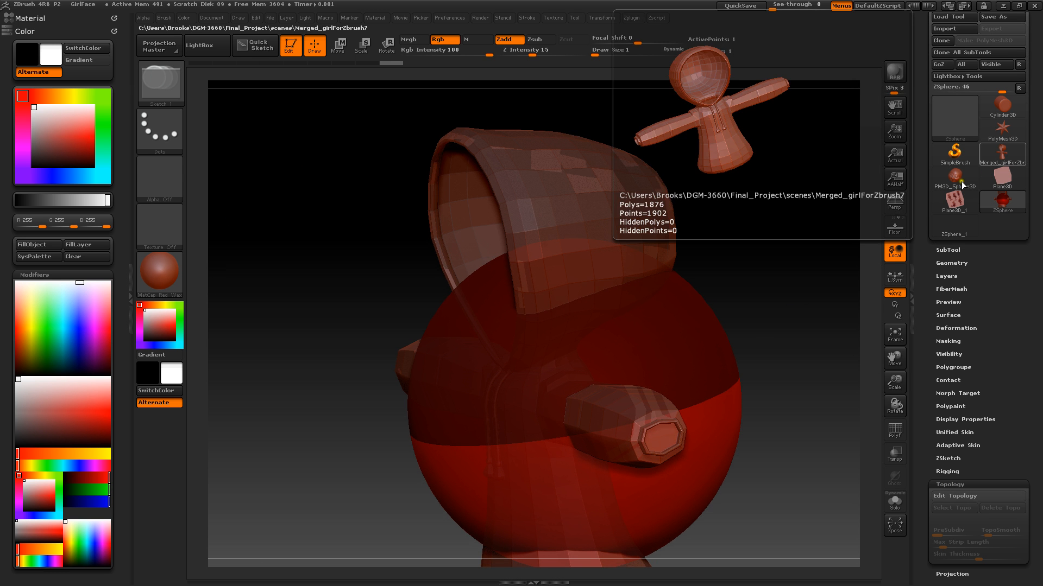
Display the Merged_girlForZbrush7 mesh and switch to the ZSphere_1 tool that holds the girl's head.
left_click(989, 158)
mouse_move(683, 357)
left_mouse_down()
mouse_move(728, 357)
mouse_move(699, 348)
left_mouse_up()
left_click(947, 139)
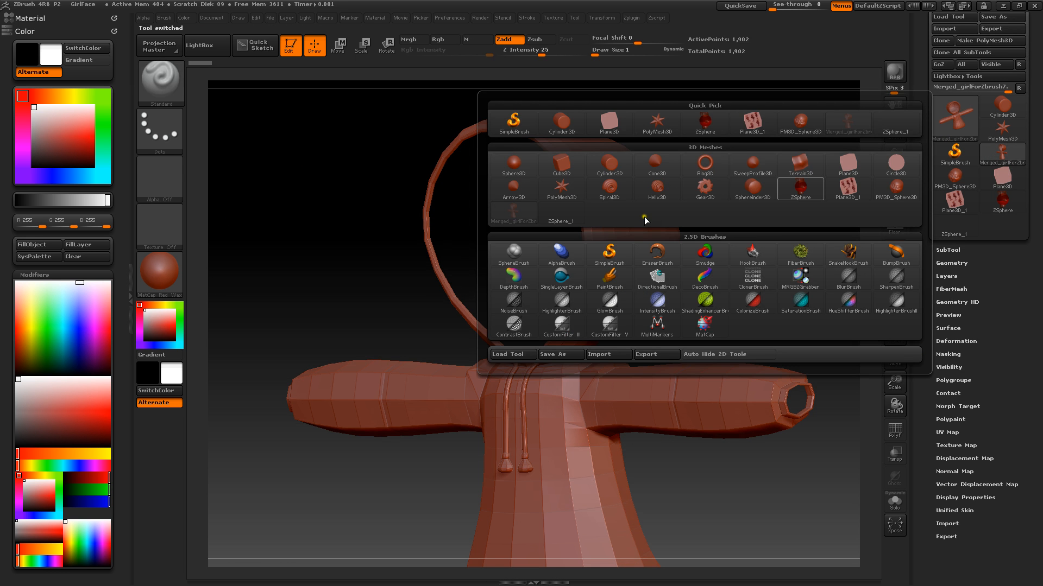
left_click(802, 199)
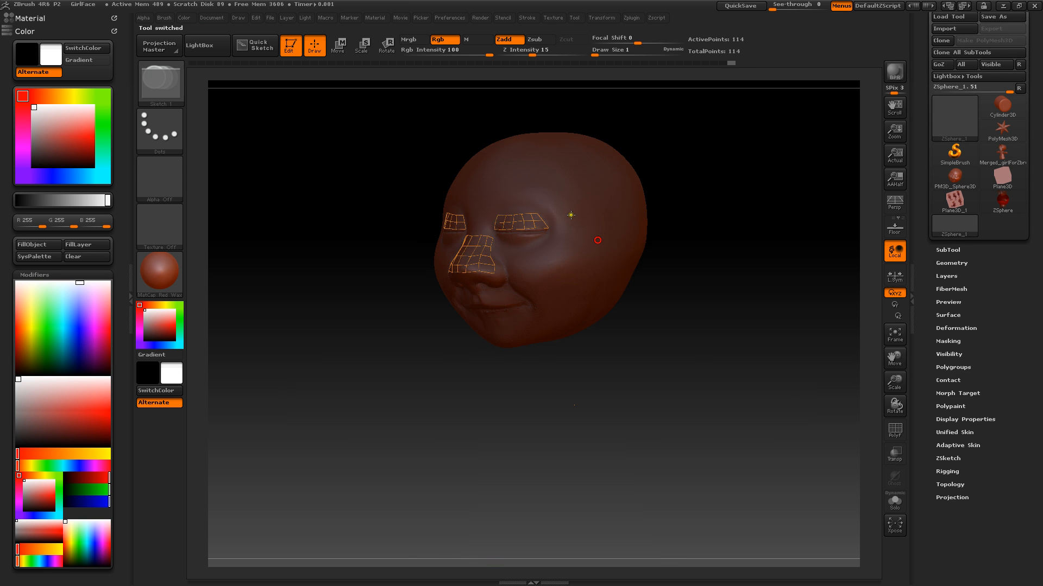
left_click_drag(625, 269, 807, 276)
Turn off Edit Topology on the head to display its ZSphere and the partial eye and nose patches.
left_click(947, 472)
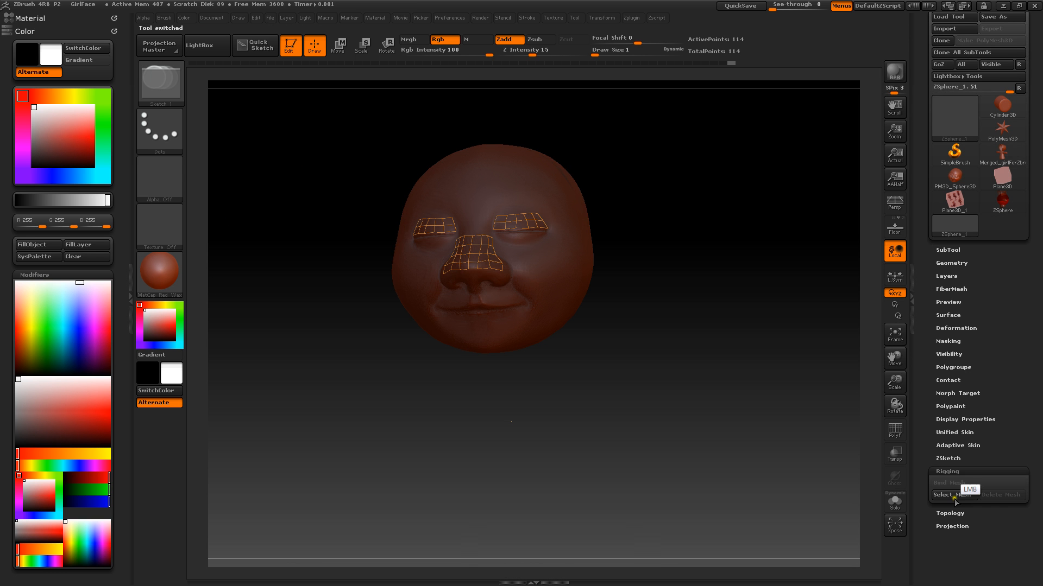
left_click(940, 473)
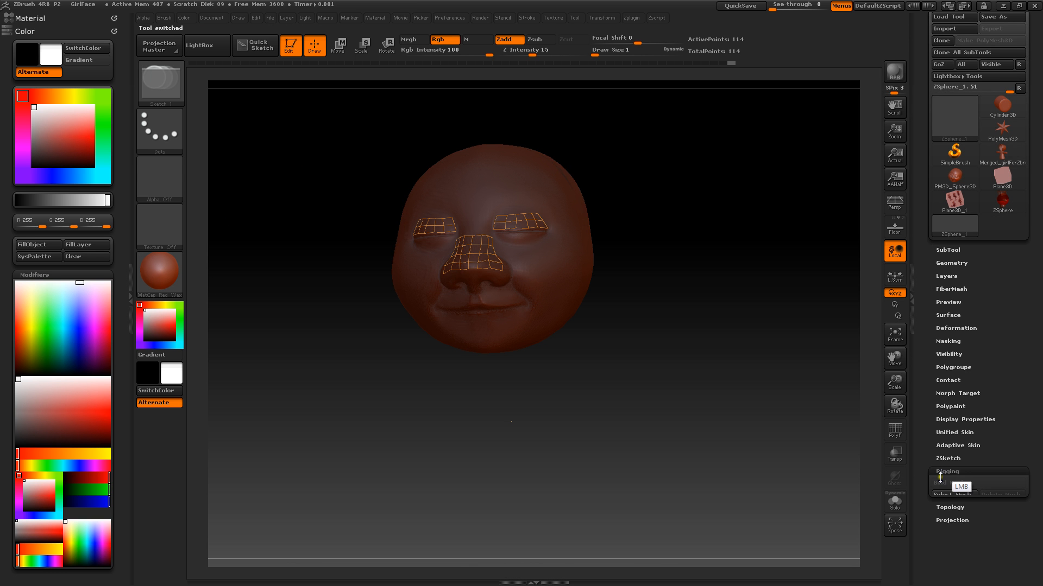
left_click(950, 485)
left_click(954, 495)
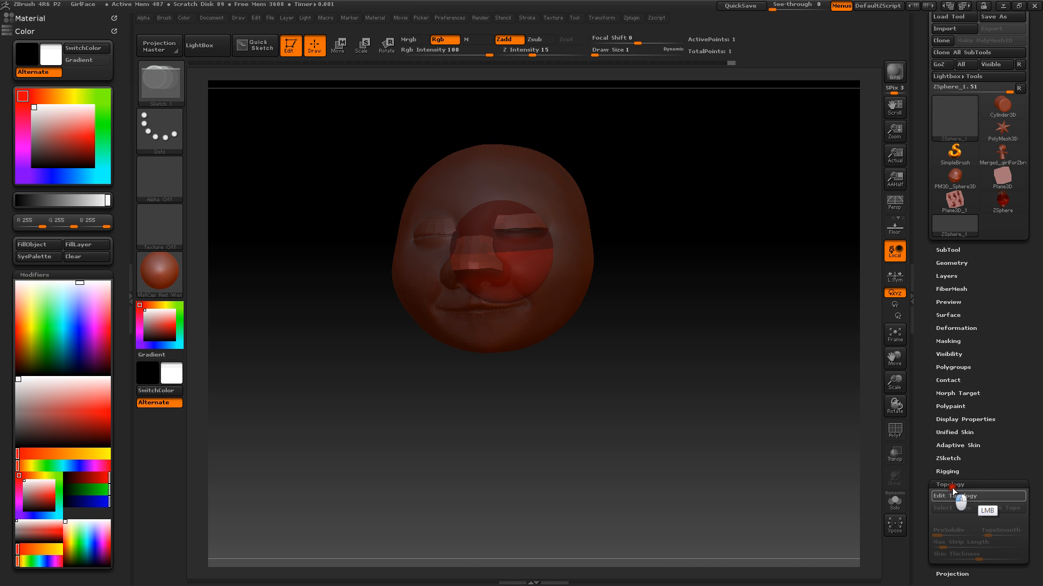
left_click_drag(727, 319, 718, 362, "alt")
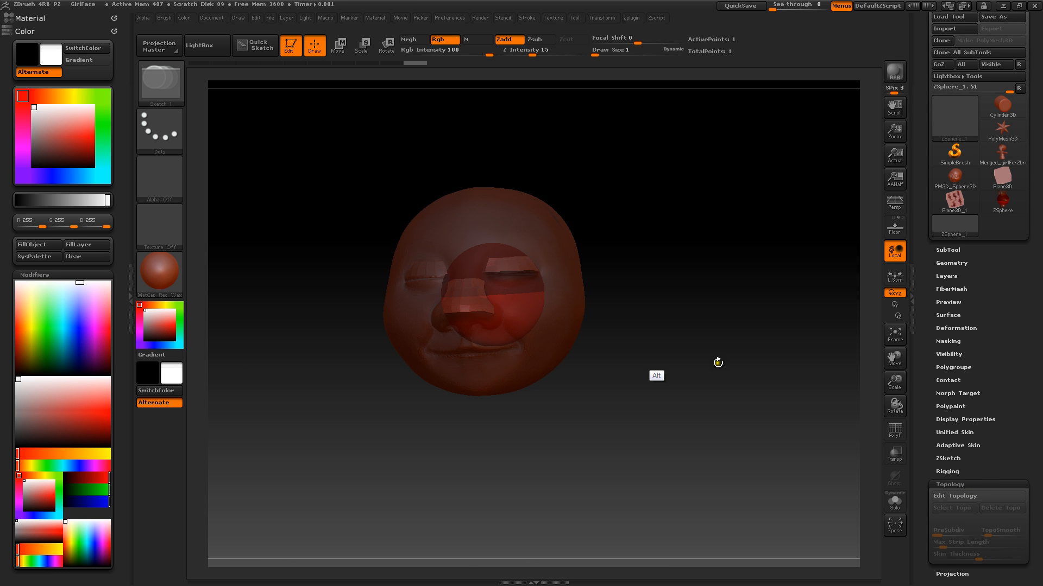
Examine the SubTool list of ZSphere_1 and view the head from the side.
left_click(944, 250)
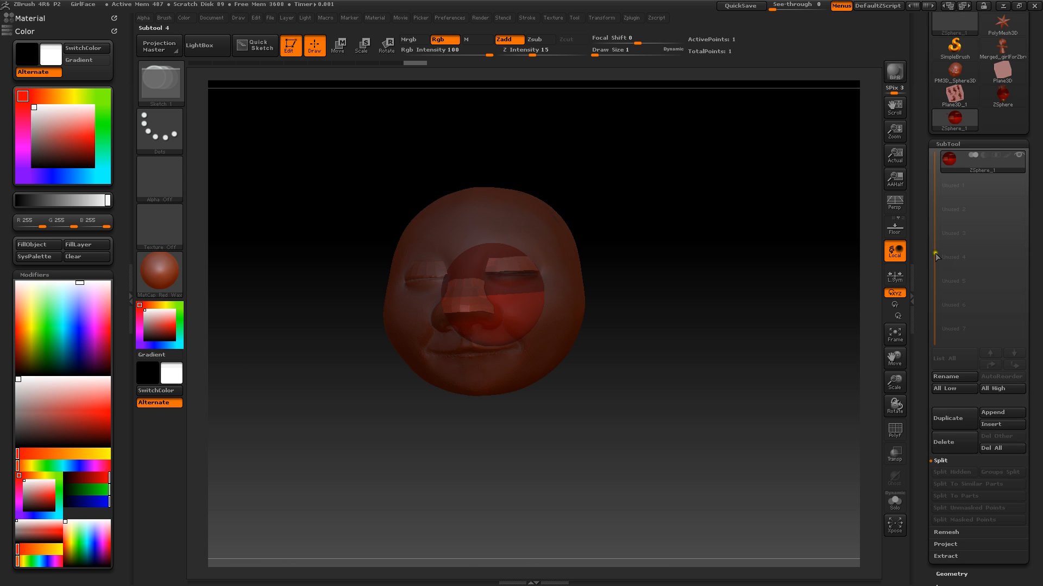
left_click_drag(940, 249, 928, 311)
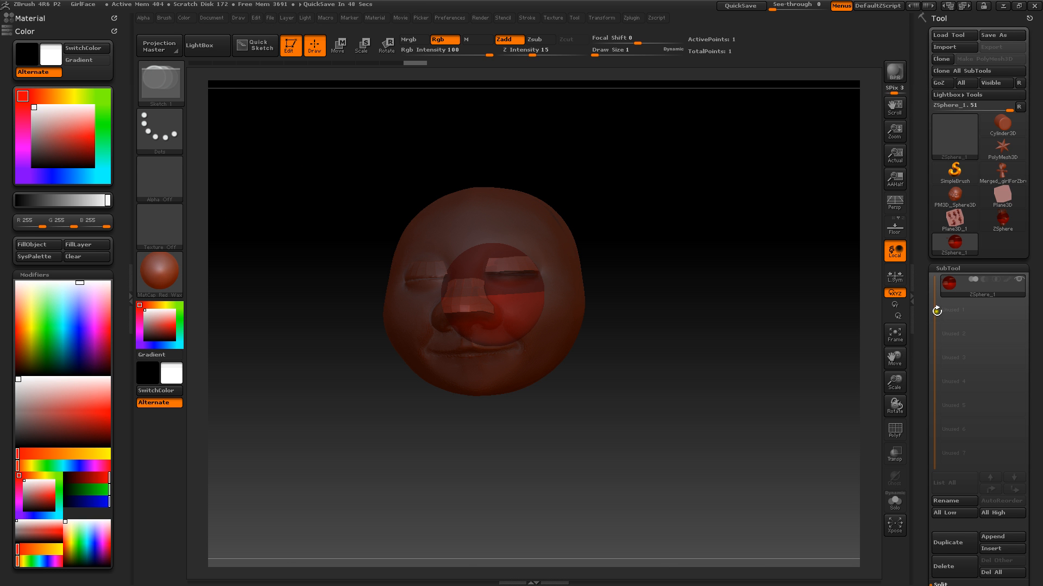
left_click_drag(787, 323, 673, 336)
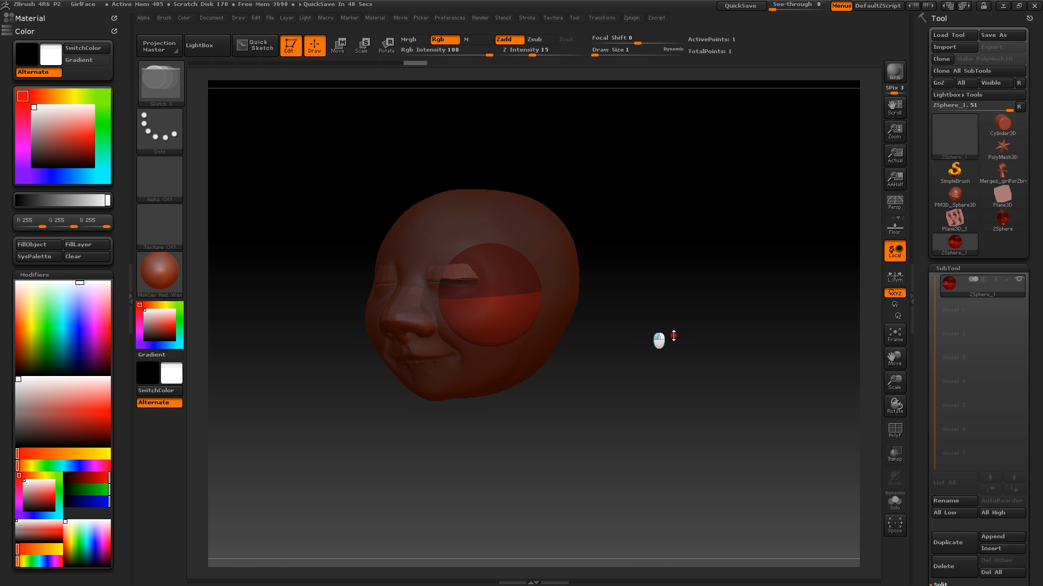
left_click_drag(918, 304, 924, 493)
left_click(948, 268)
left_click_drag(948, 268, 926, 287)
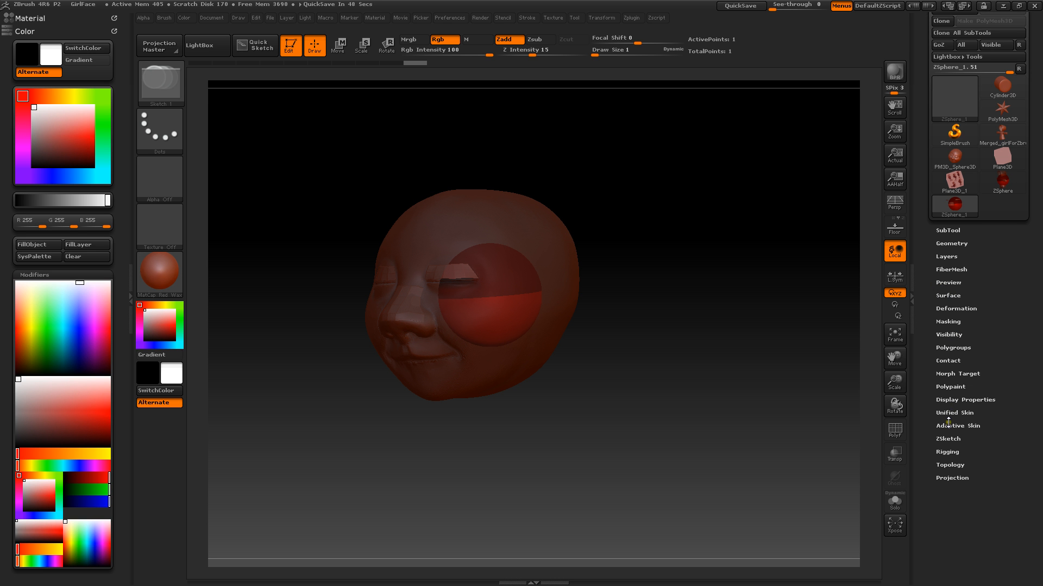
Turn on Edit Topology for the head and delete its eye and nose topology.
left_click(950, 465)
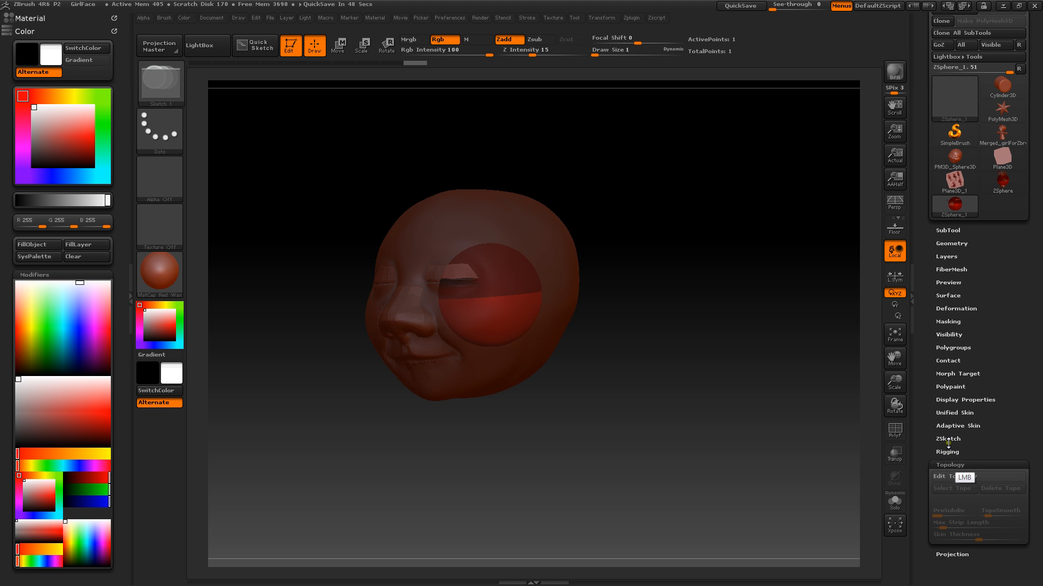
left_click(941, 478)
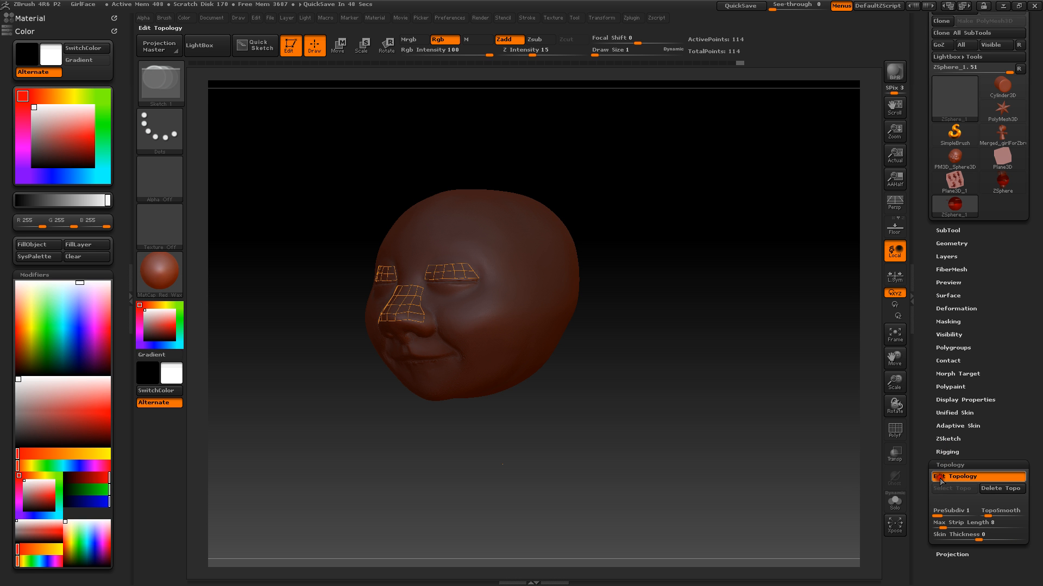
left_click(978, 489)
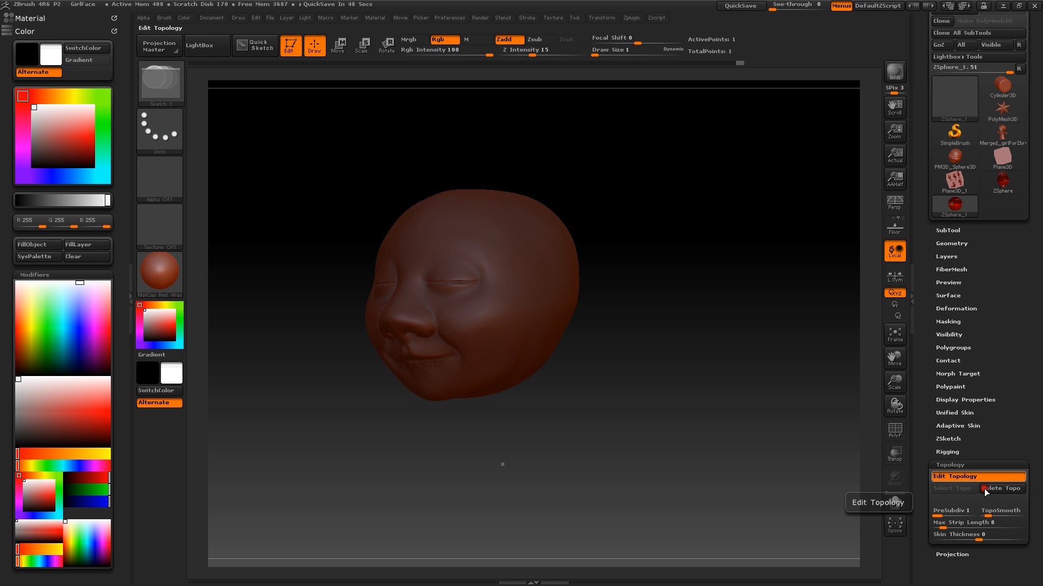
left_click(948, 466)
Pick PM3D_Sphere3D as the head ZSphere's rigging mesh and try to delete the rigging mesh.
left_click(947, 452)
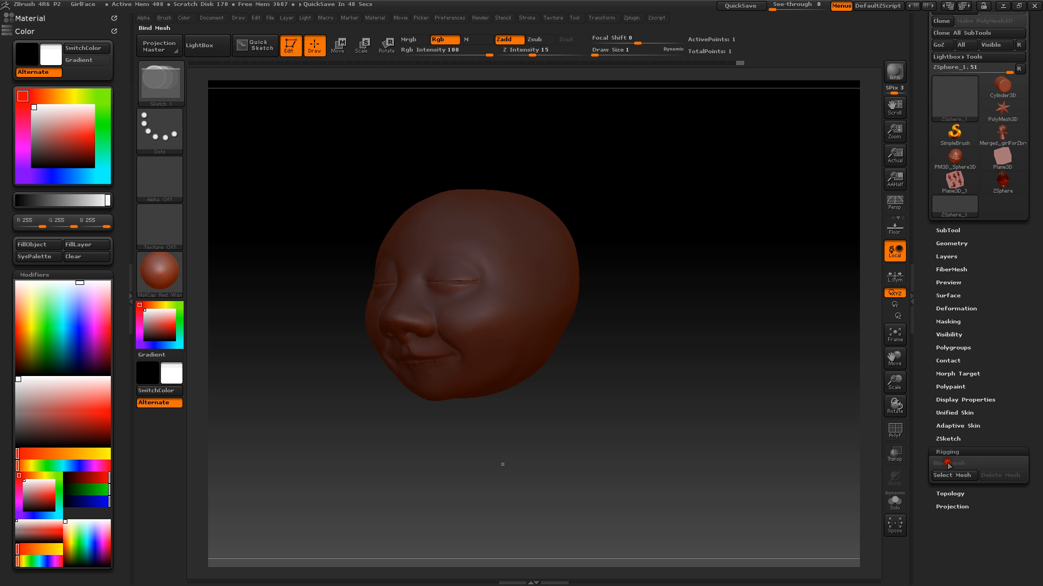
left_click(952, 475)
left_click(946, 452)
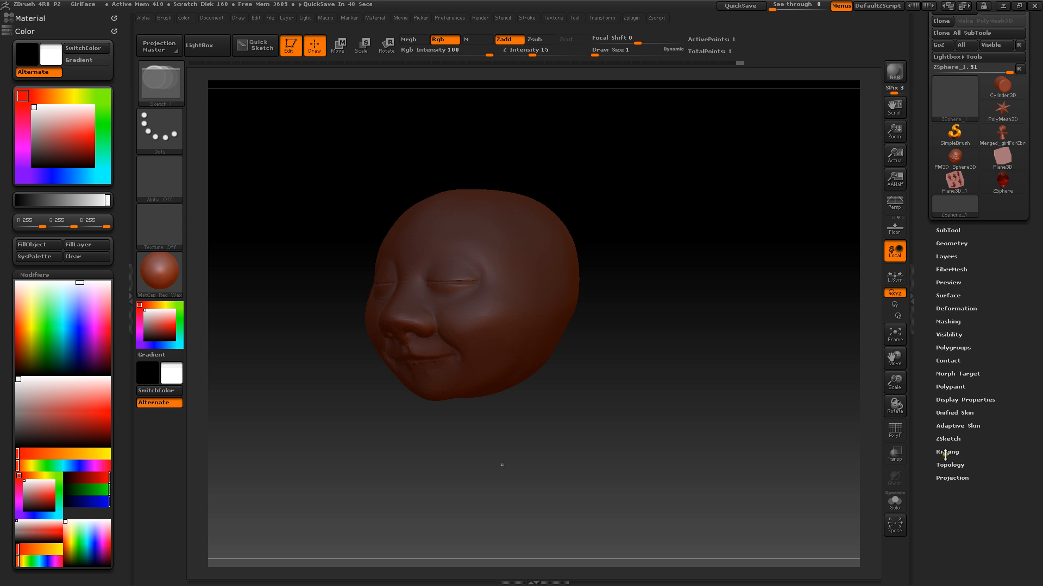
left_click(946, 452)
left_click(967, 476)
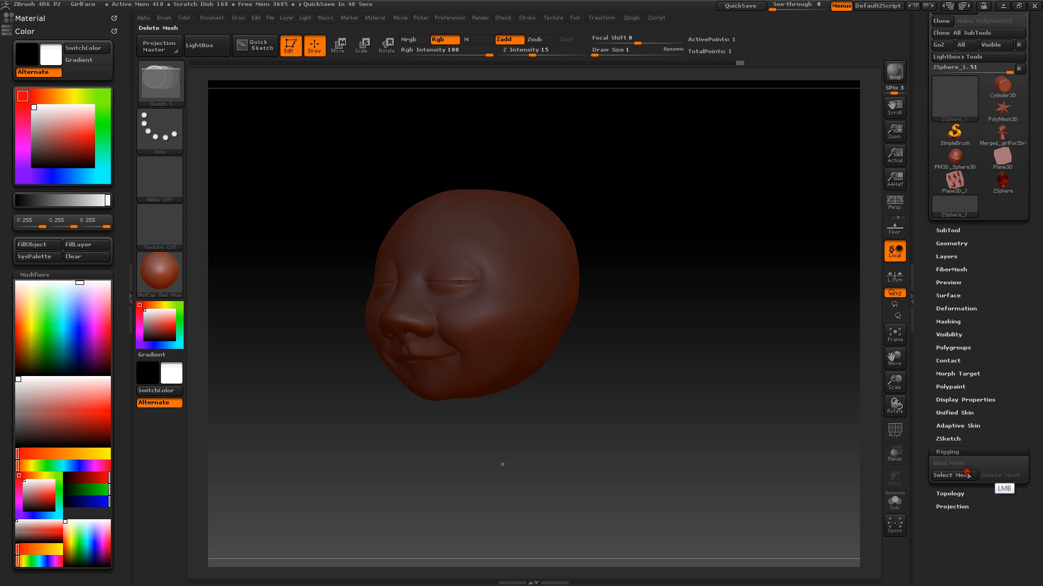
left_click(965, 476)
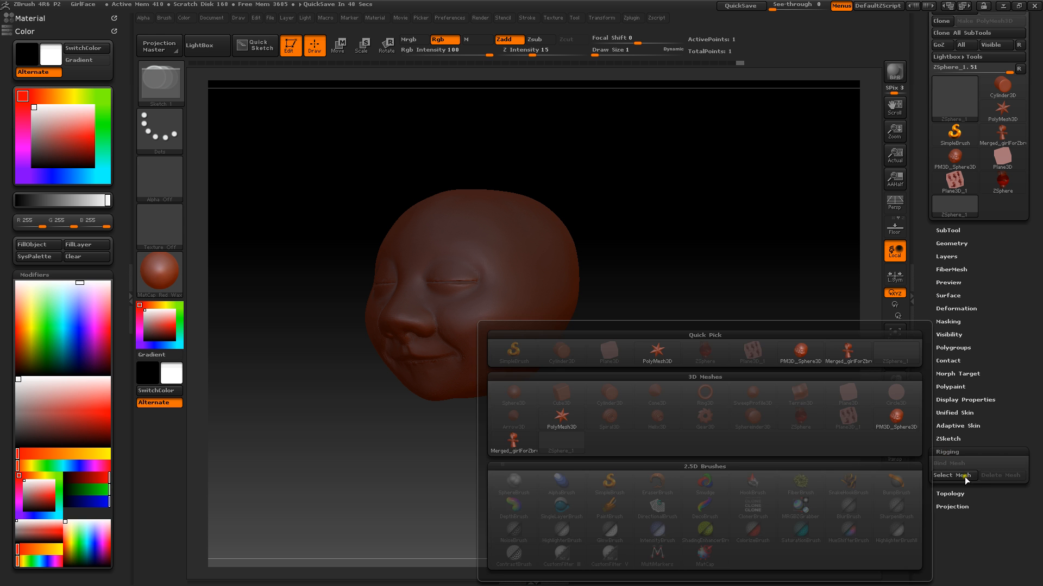
left_click(800, 352)
left_click(999, 475)
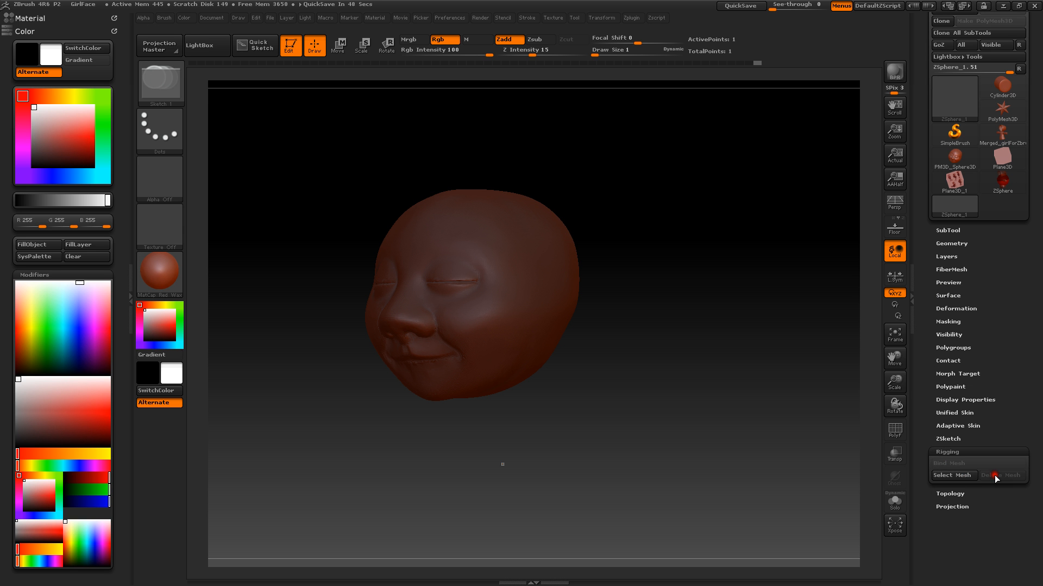
left_click(941, 451)
Preview the adaptive skin of the head's ZSphere_1.
scroll(919, 411, "up", 1)
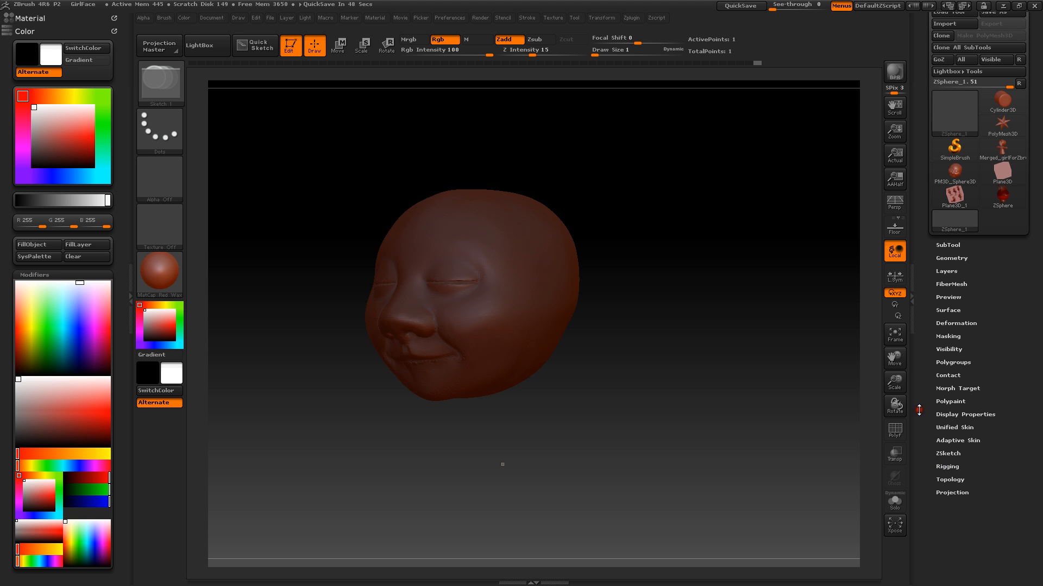
left_click(952, 441)
left_click(967, 448)
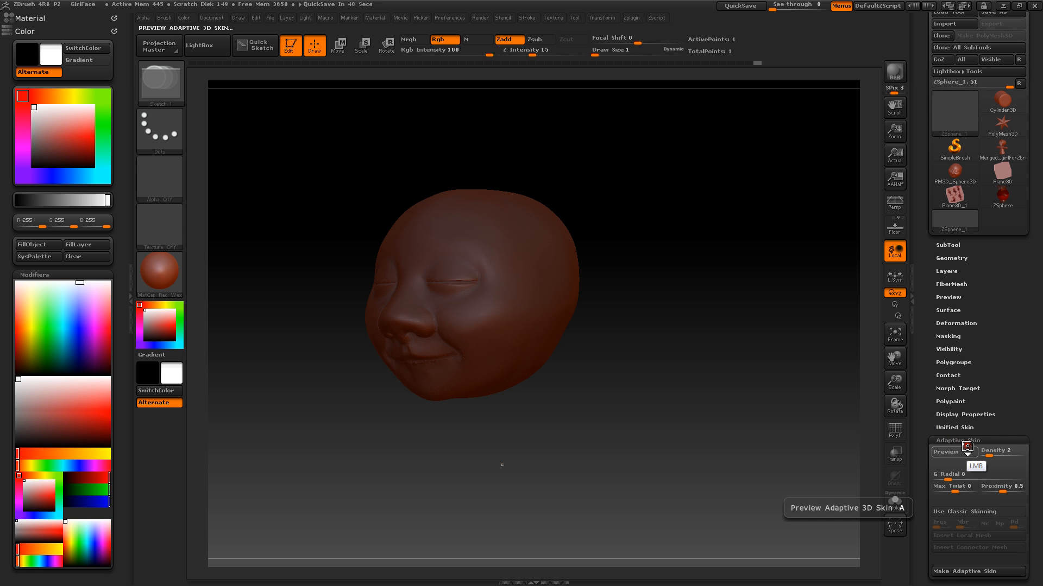
left_click(951, 442)
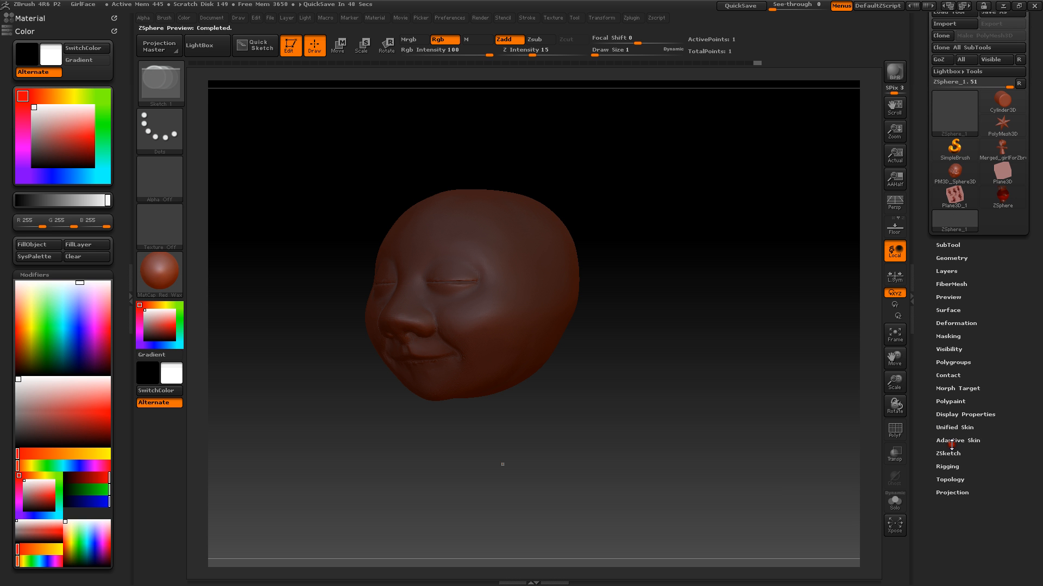
scroll(924, 423, "up", 2)
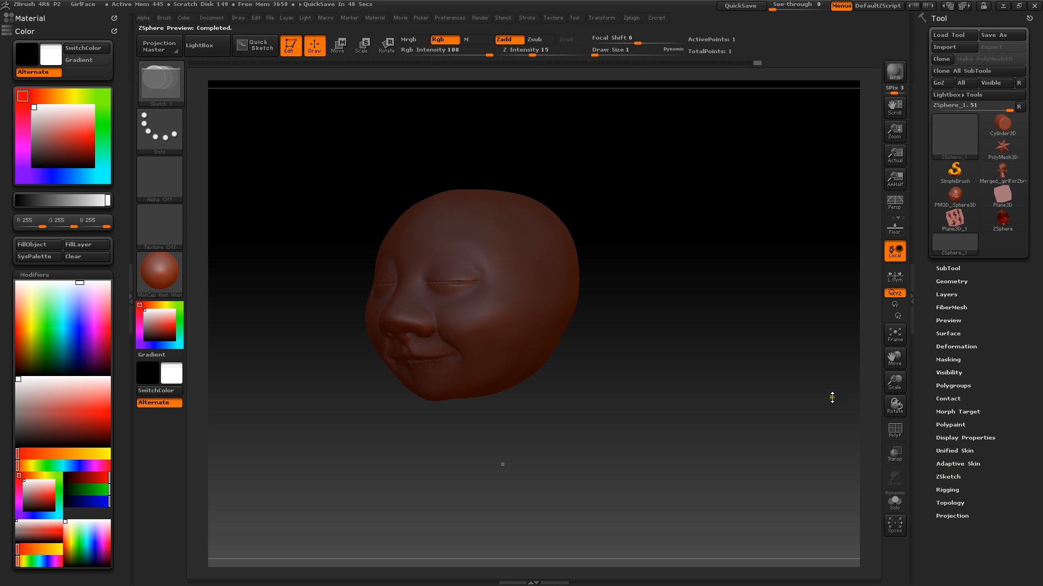
Switch the active tool to the hooded dress's ZSphere and view it from the front.
mouse_move(1016, 236)
left_click(960, 138)
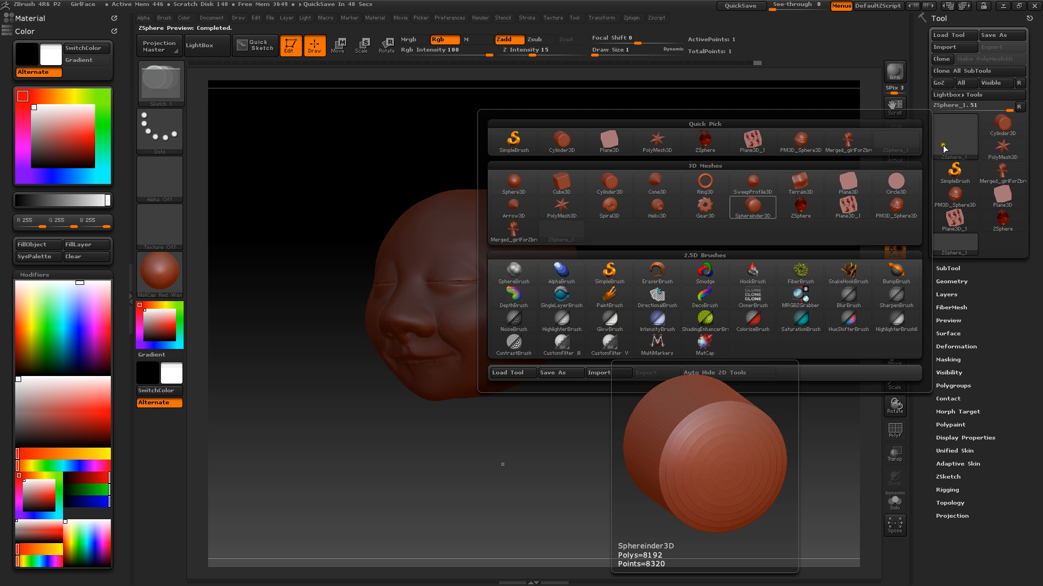
left_click(807, 216)
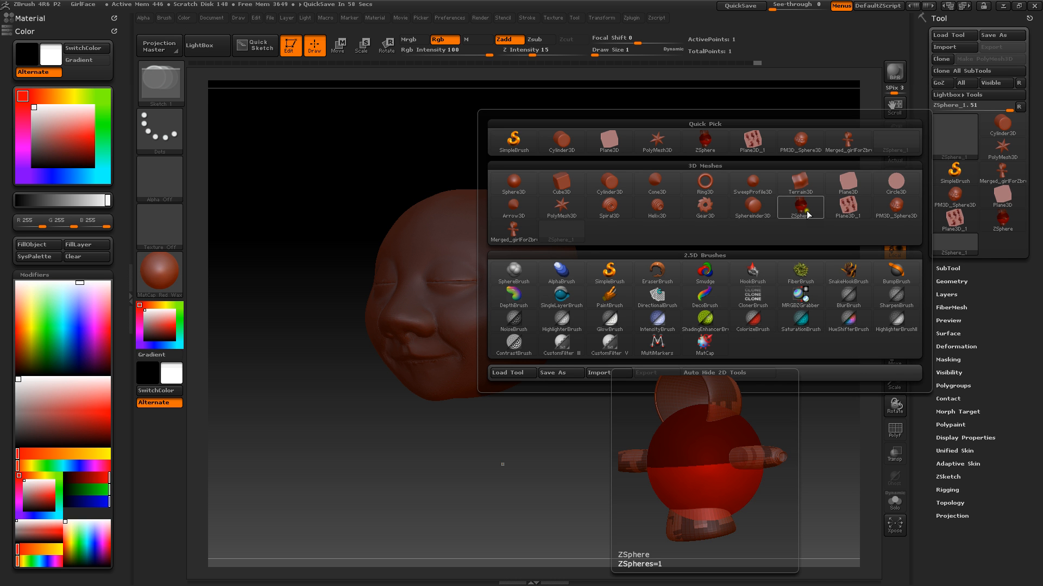
left_click(808, 216)
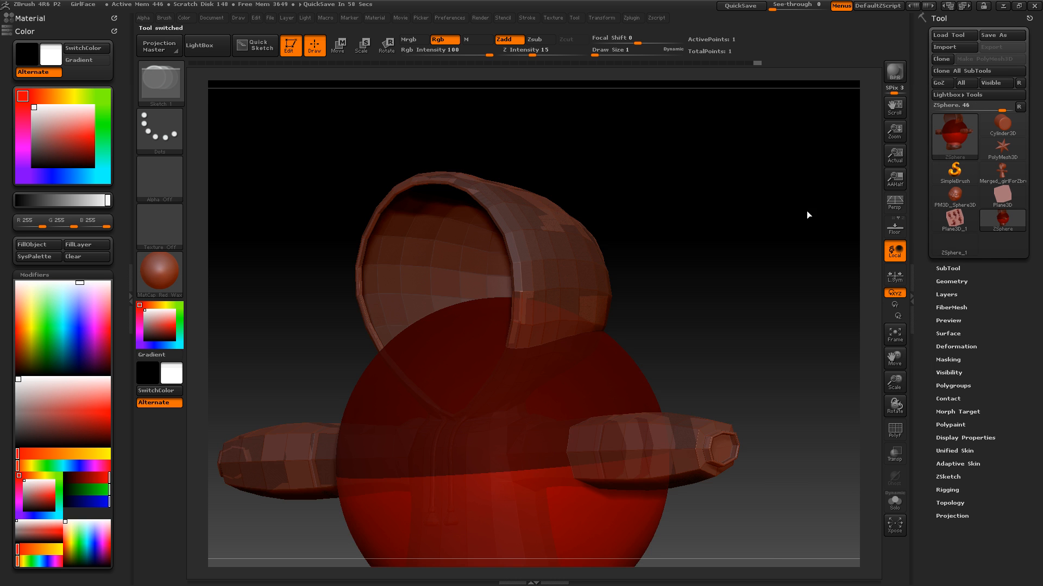
right_click(807, 214)
left_click_drag(806, 214, 752, 294)
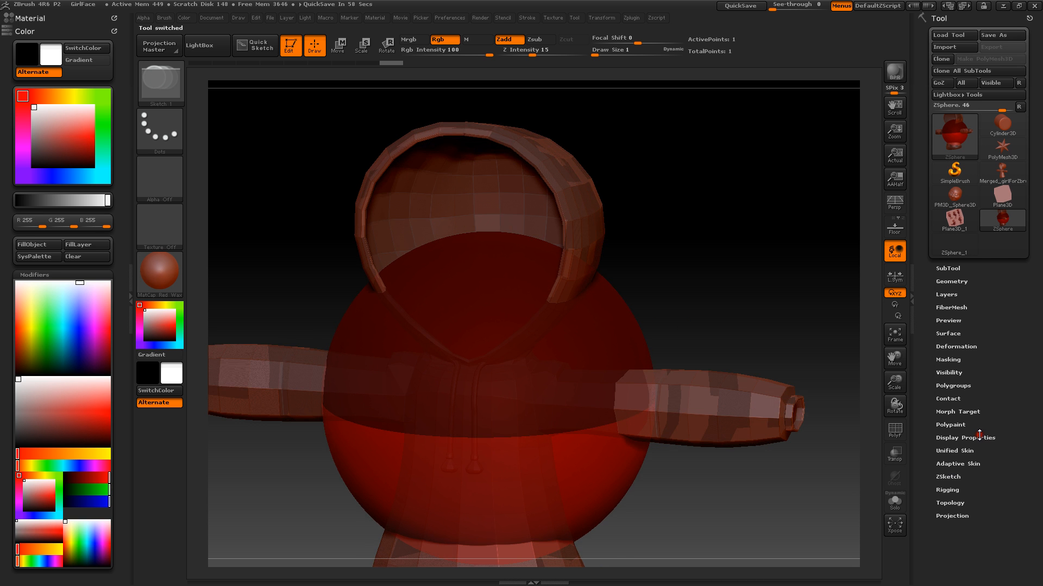
Delete the rigging mesh bound to the hooded dress's ZSphere.
left_click(951, 489)
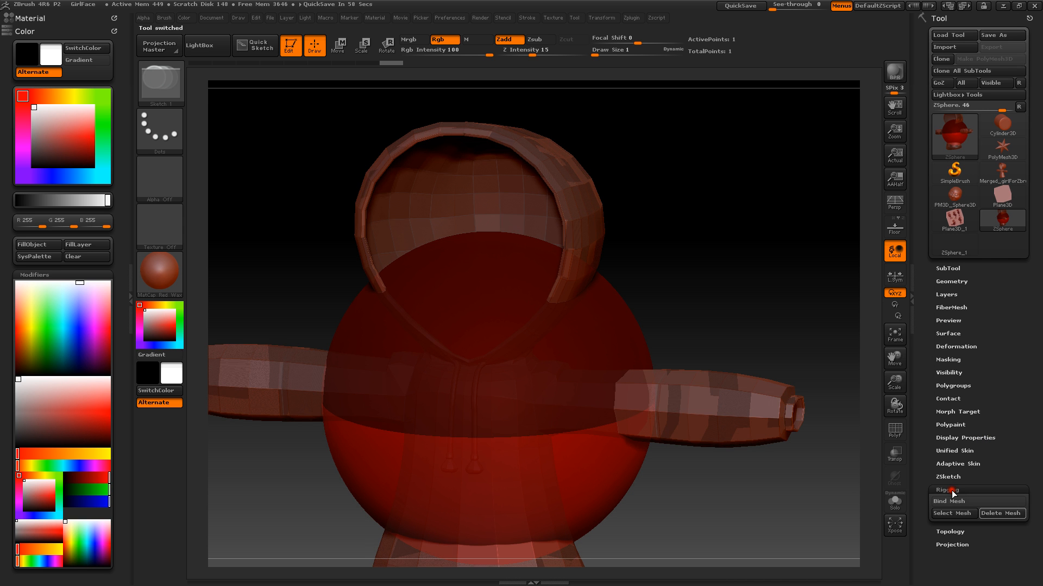
left_click(990, 514)
left_click(991, 514)
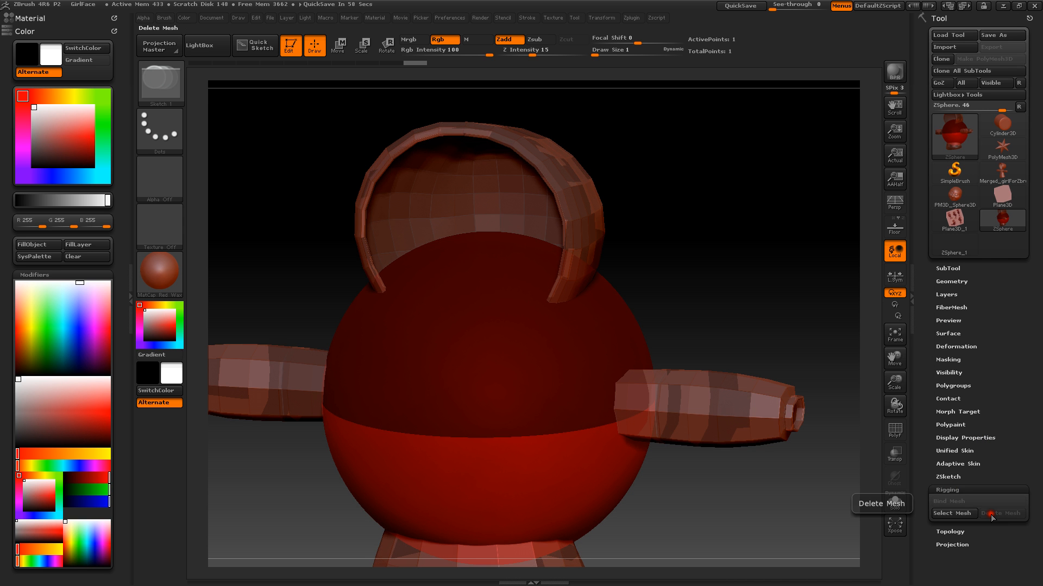
key("ctrl")
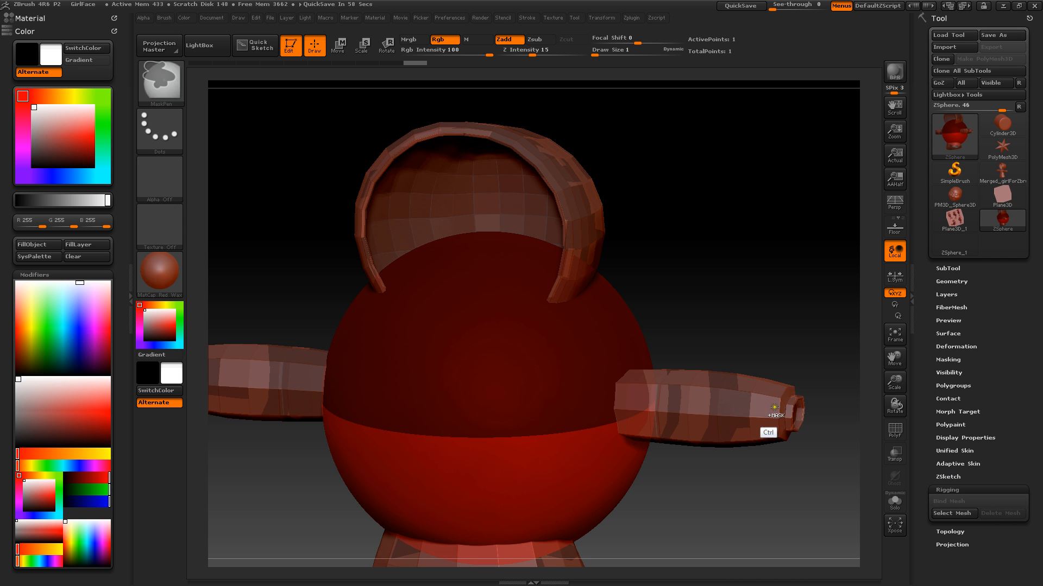
key("alt")
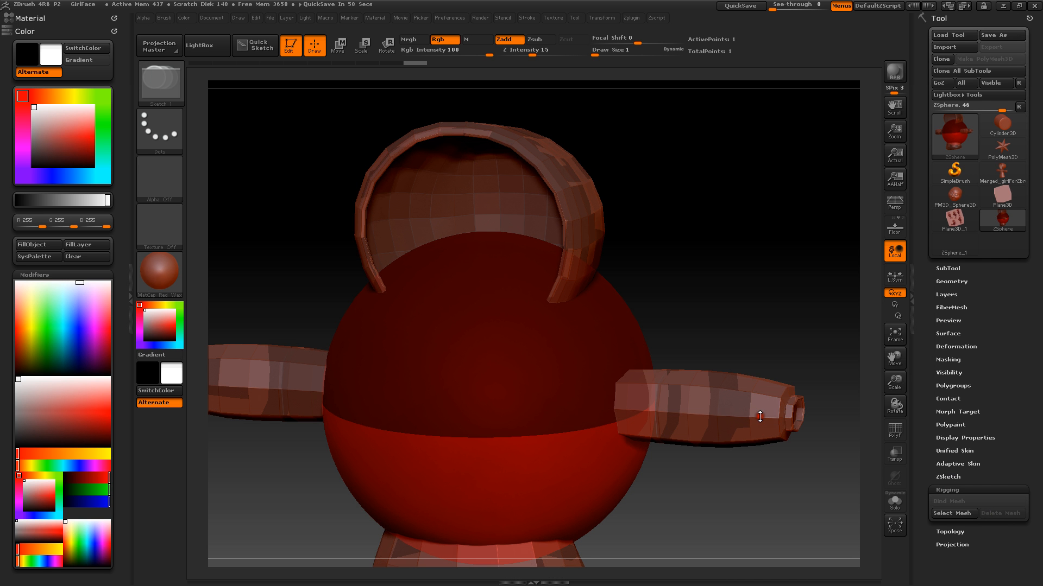
Turn on Edit Topology for the dress's ZSphere and view the hood wireframe from the side.
left_click_drag(927, 486, 927, 486)
scroll(938, 488, "down", 3)
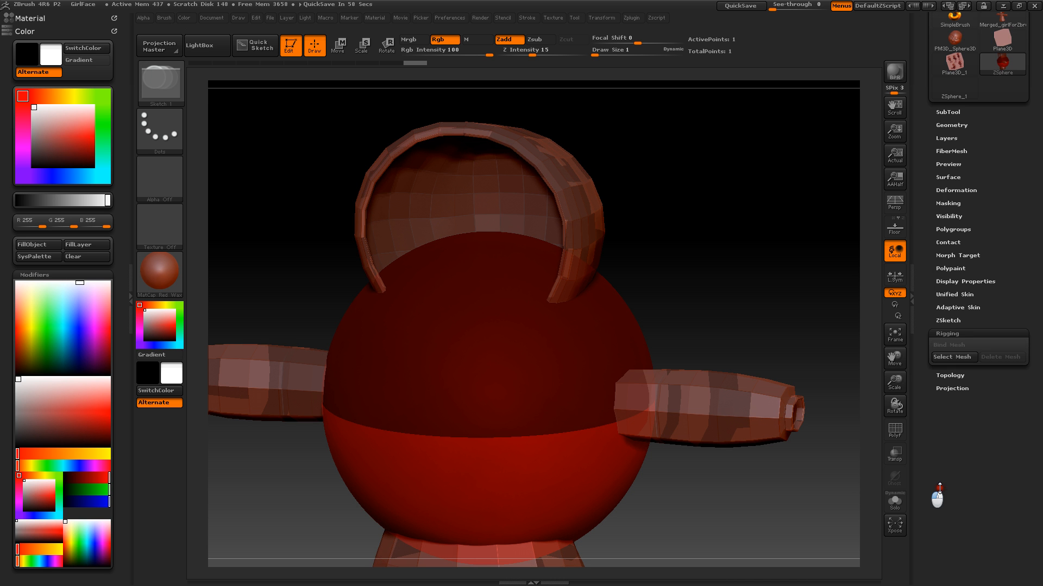
left_click(950, 376)
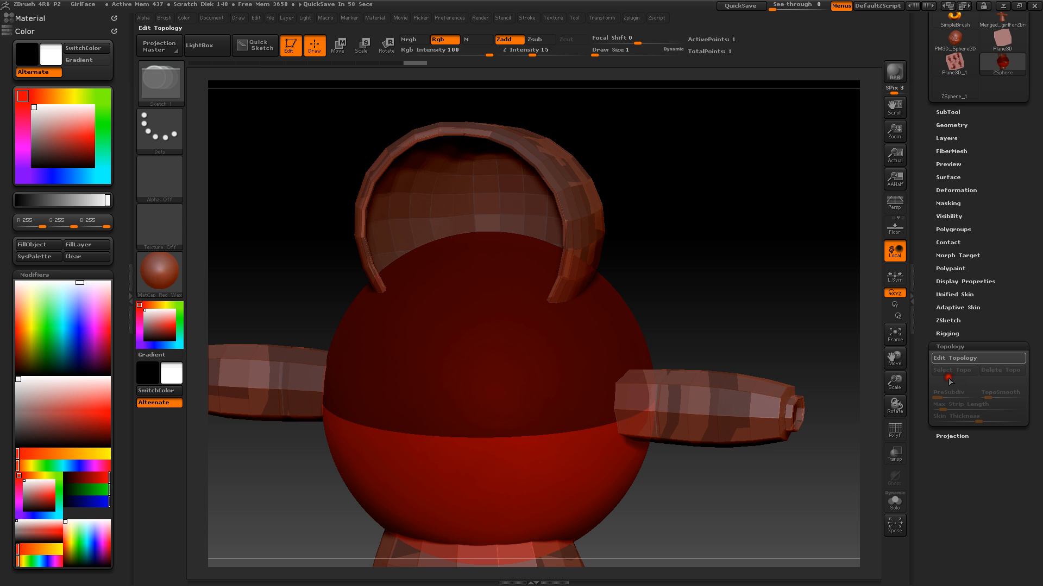
left_click(959, 360)
left_click(959, 360)
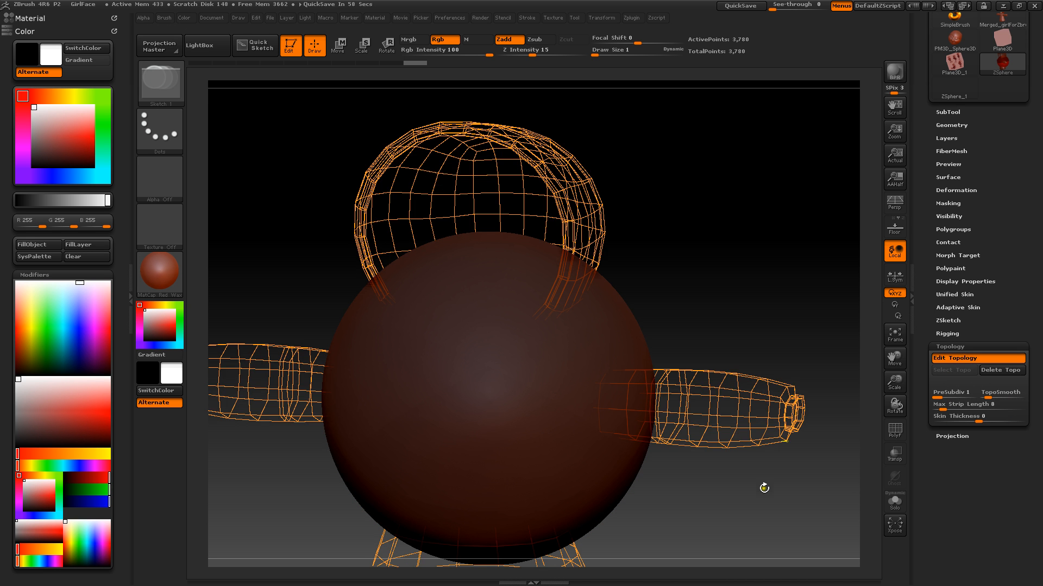
left_click_drag(764, 488, 729, 328)
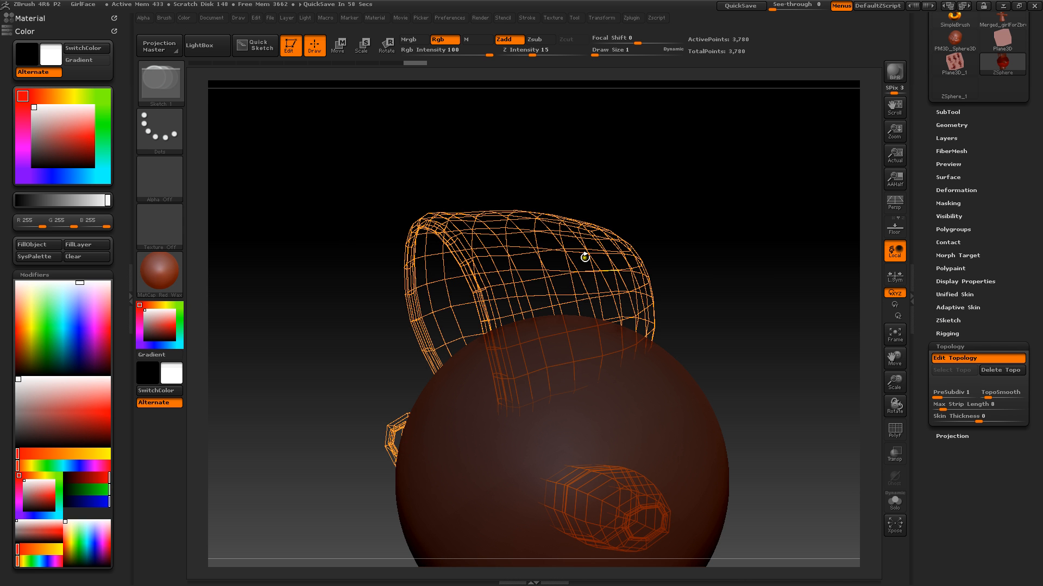
Remove individual topology points from the side of the hood.
left_click_drag(585, 257, 671, 255)
left_click(544, 259, "alt")
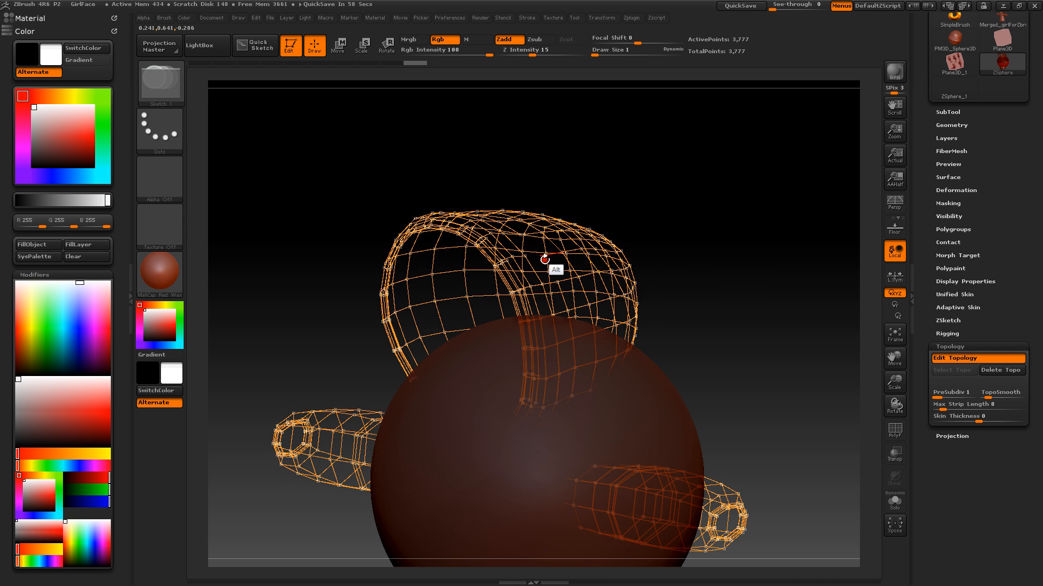
left_click_drag(545, 259, 740, 247)
left_click_drag(540, 255, 710, 265)
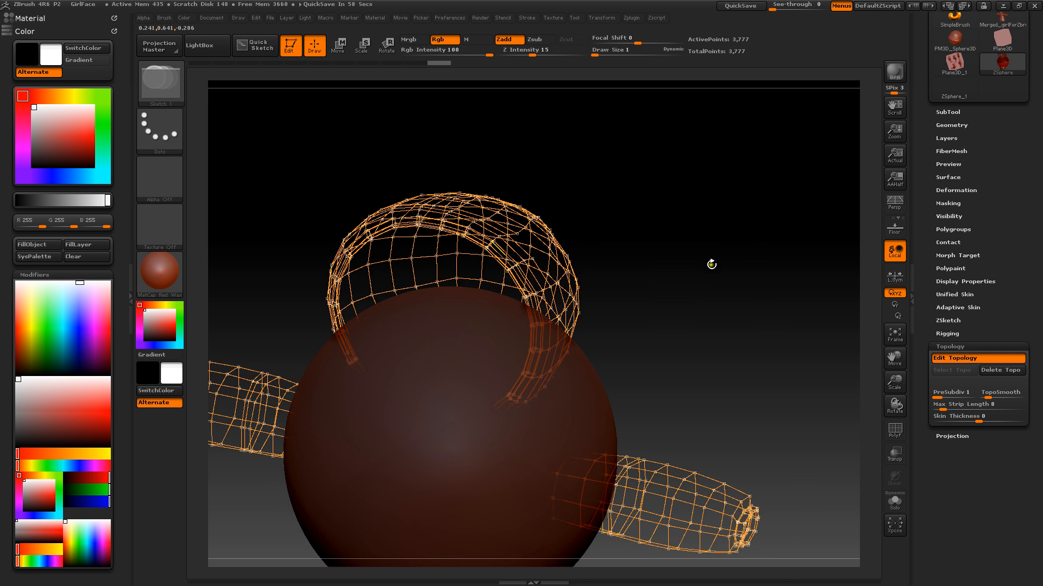
left_click_drag(712, 265, 747, 295)
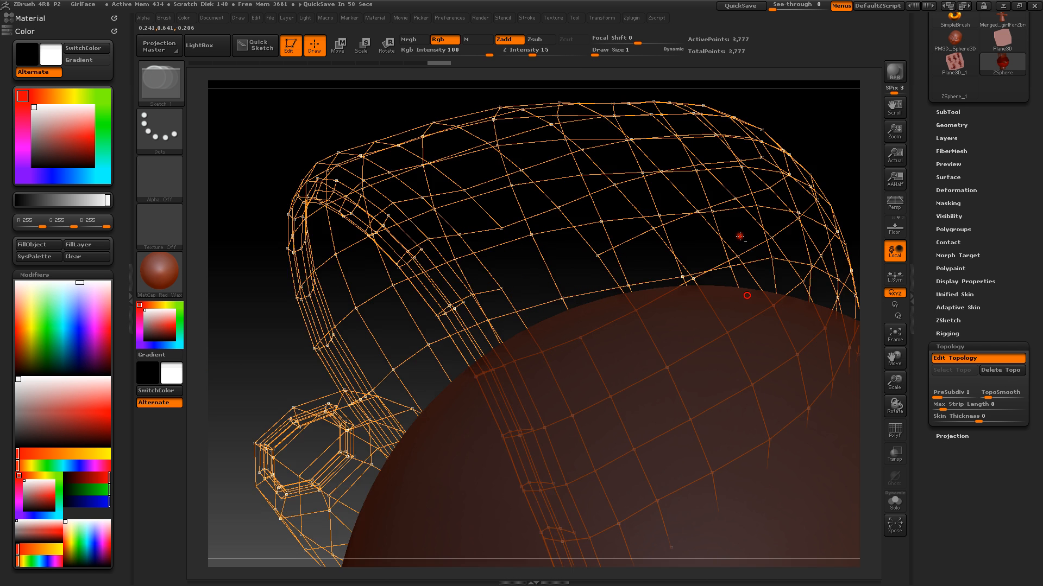
left_click(733, 291, "alt")
Delete the entire topology of the dress's ZSphere and turn off Edit Topology.
left_click(1001, 371)
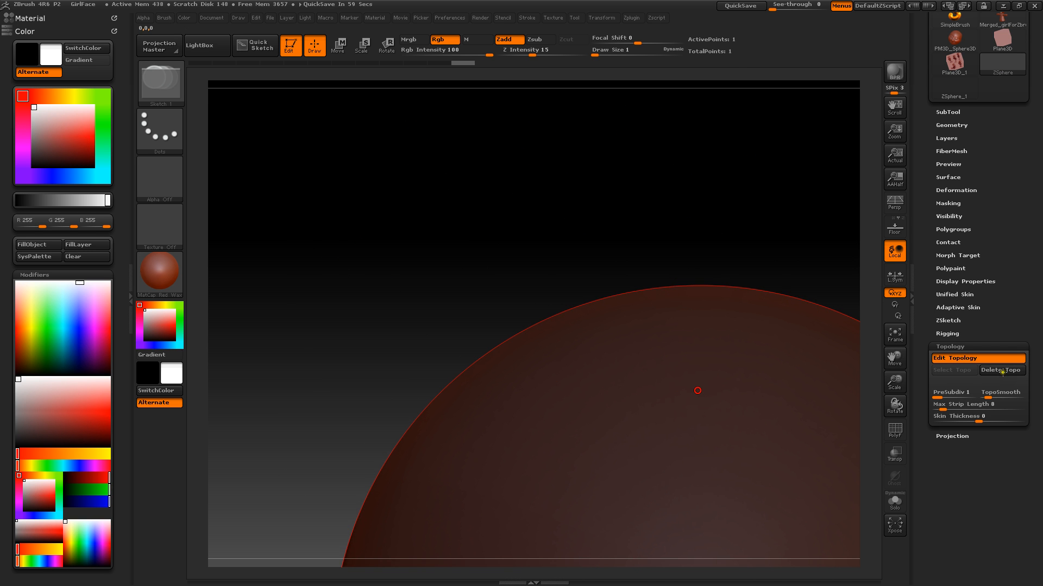
right_click_drag(701, 388, 689, 506, "alt")
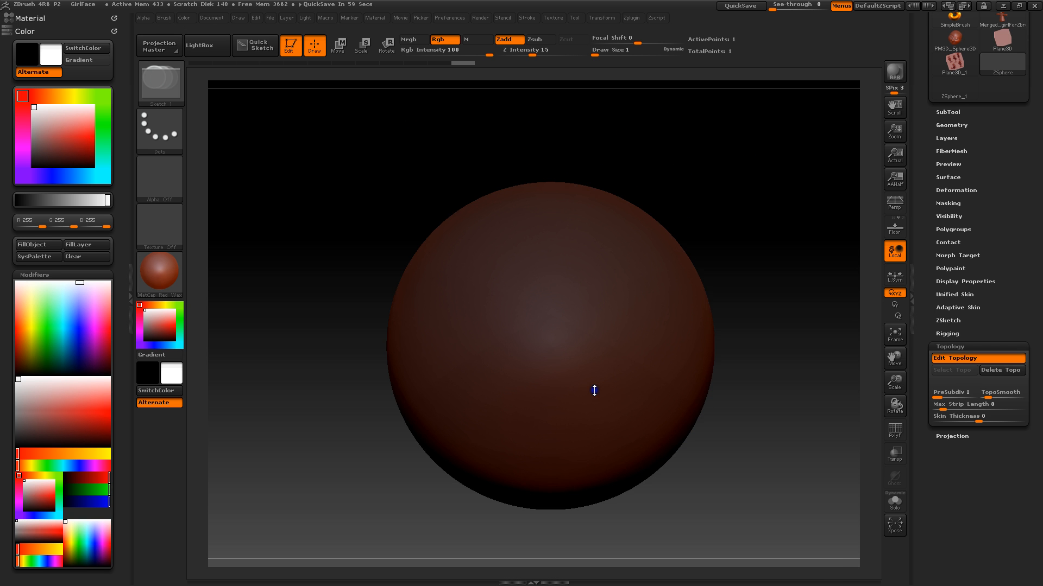
left_click(961, 358)
left_click(972, 346)
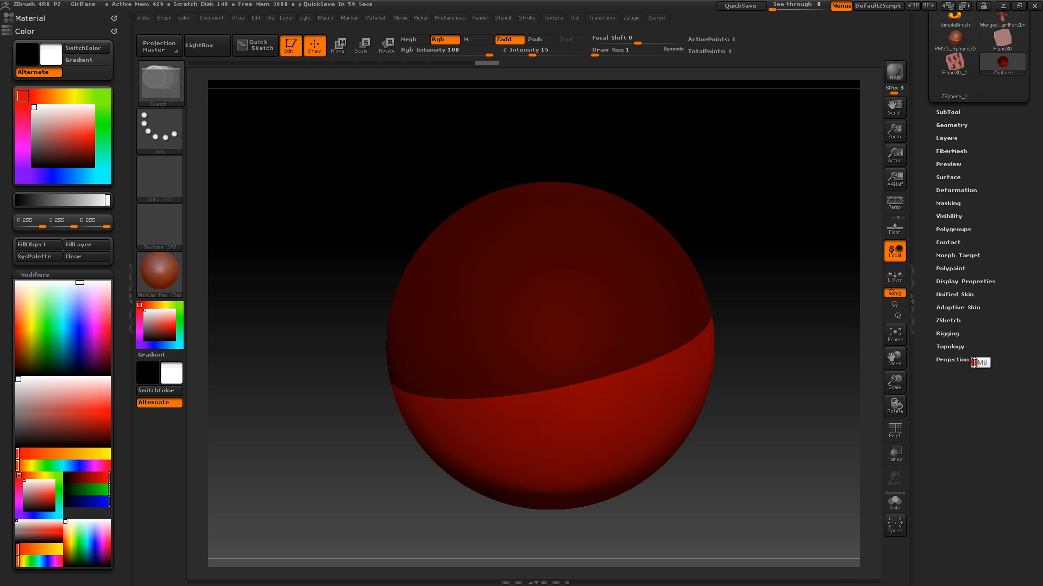
Pick the Merged_girlForZbrush mesh as the rigging mesh of the bare ZSphere.
left_click_drag(936, 187, 940, 340)
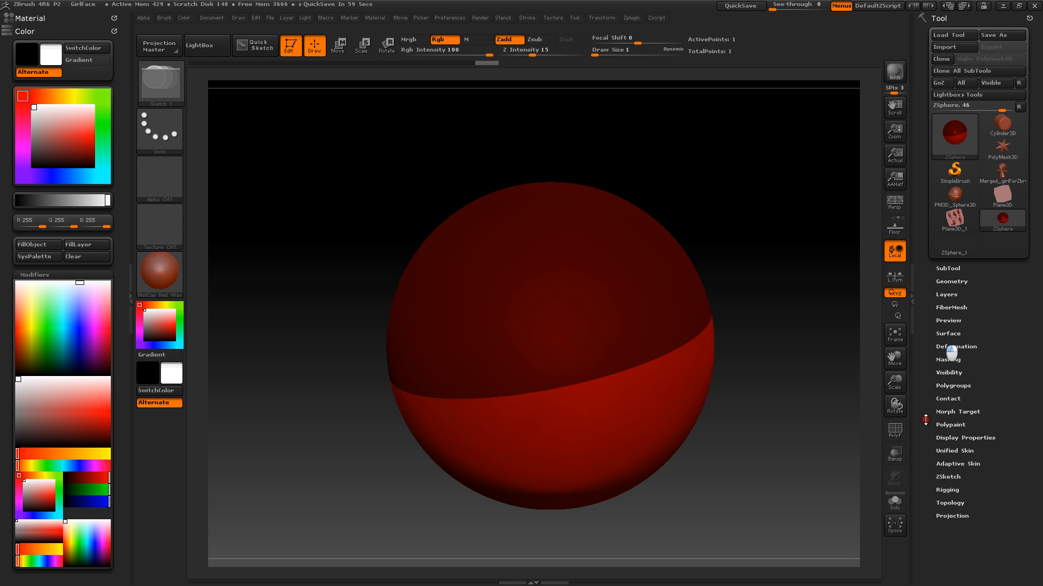
left_click(947, 489)
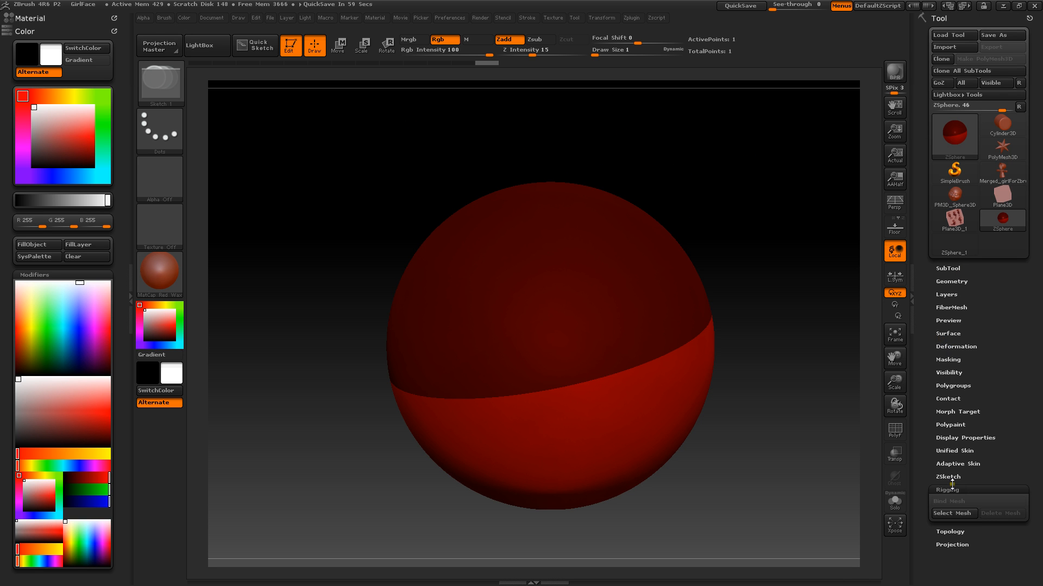
left_click(953, 513)
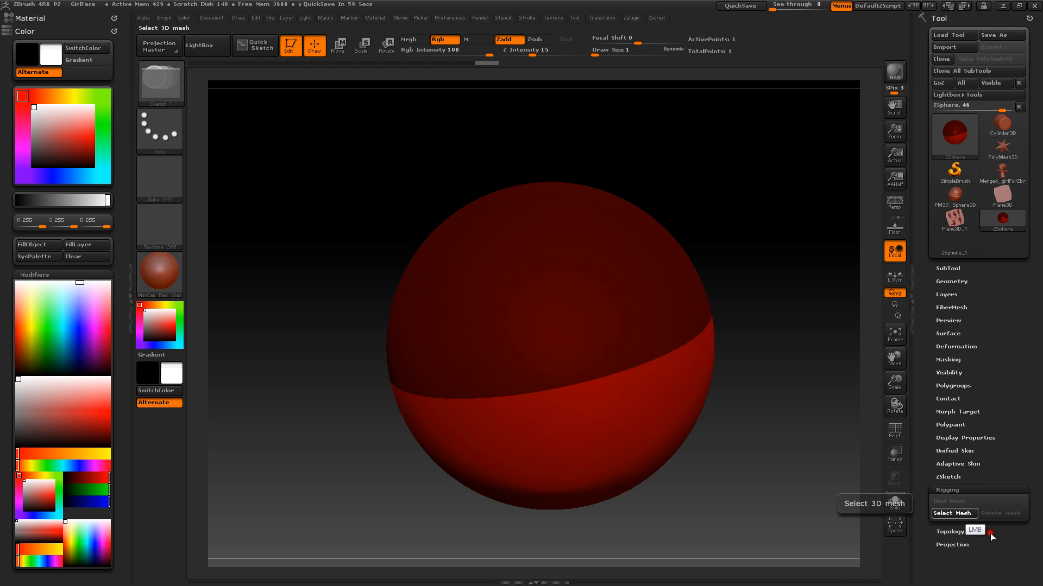
left_click(956, 513)
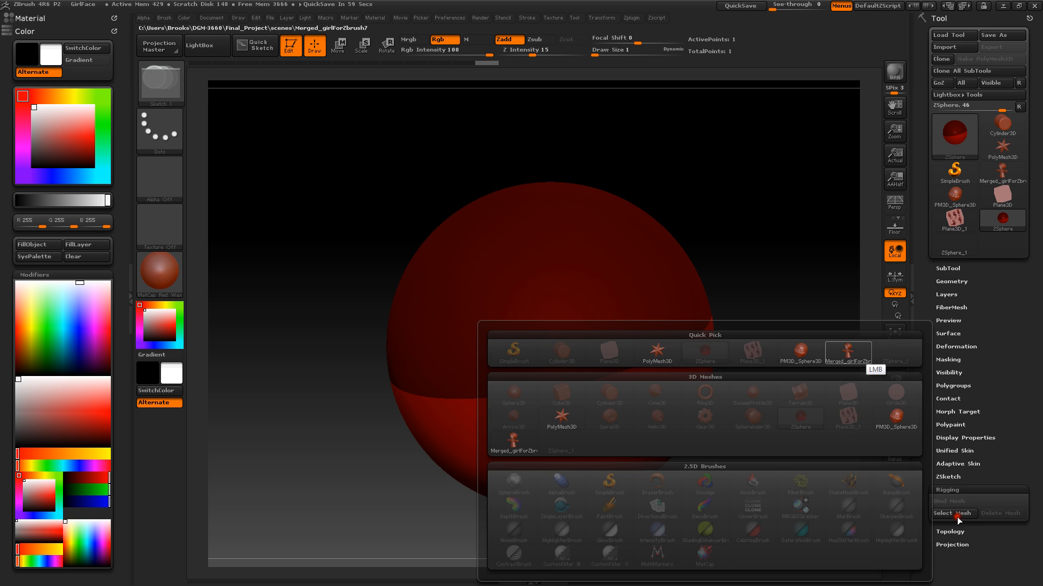
left_click(848, 352)
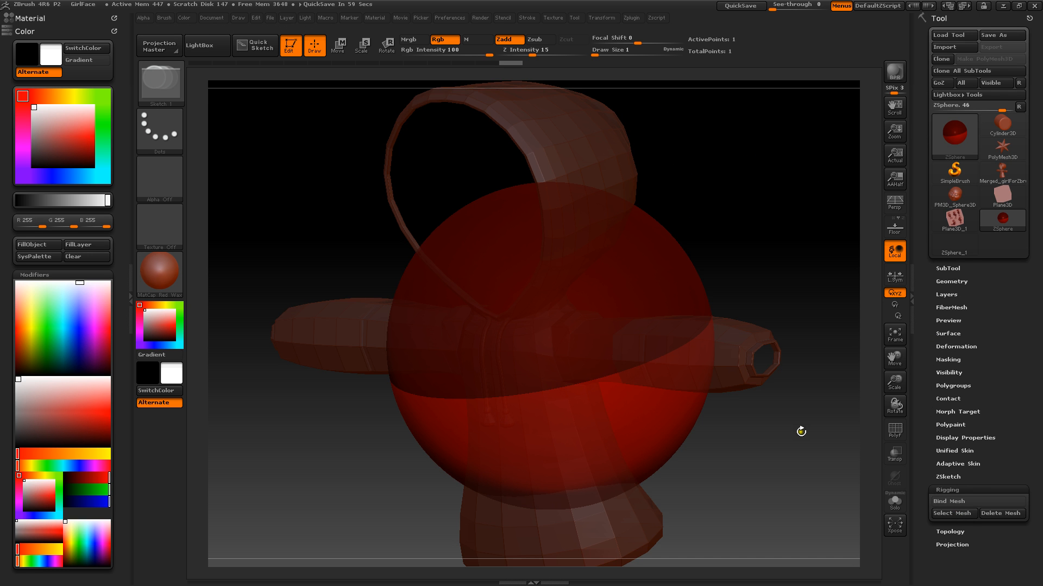
right_click_drag(801, 432, 763, 465)
Load Merged_girlForZbrush as the ZSphere's topology and turn on Edit Topology.
left_click(947, 490)
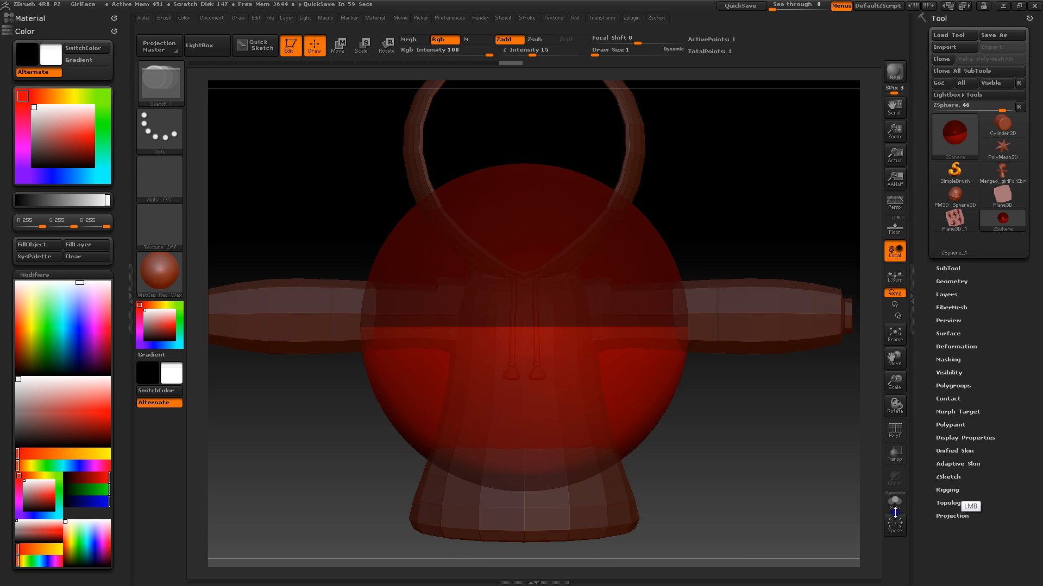
left_click(952, 504)
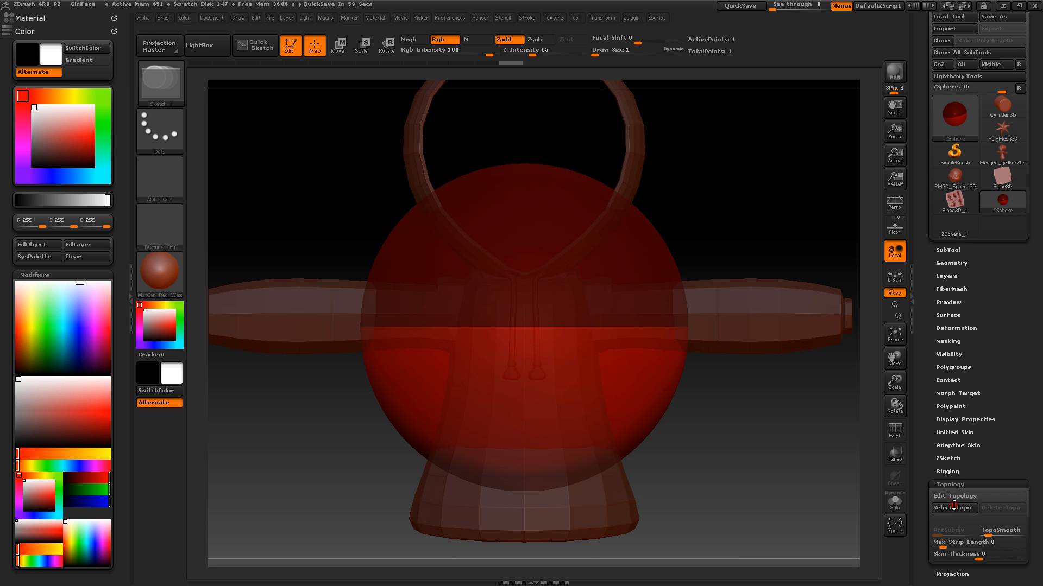
left_click(954, 507)
left_click(945, 509)
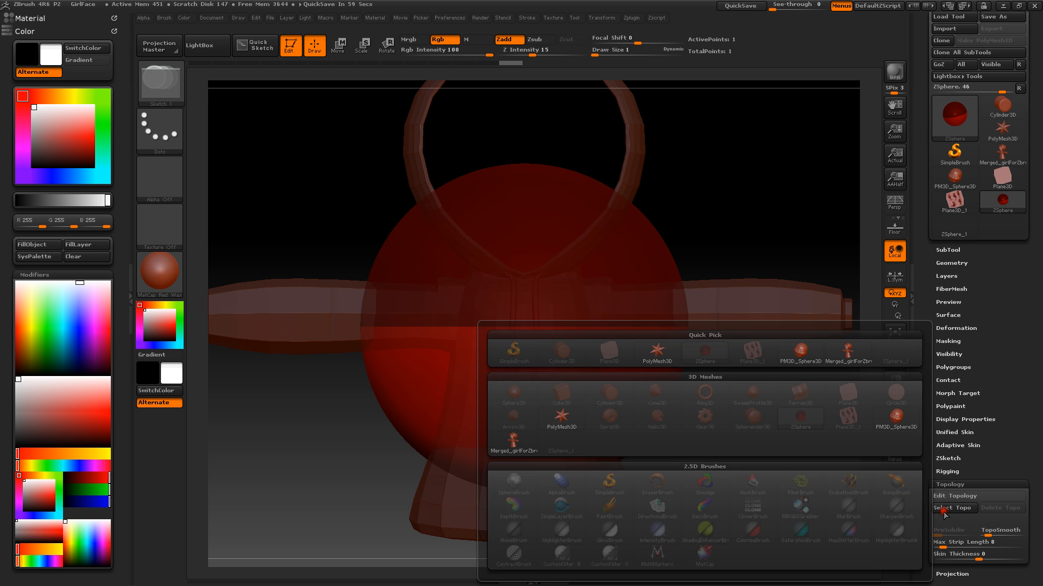
left_click(848, 352)
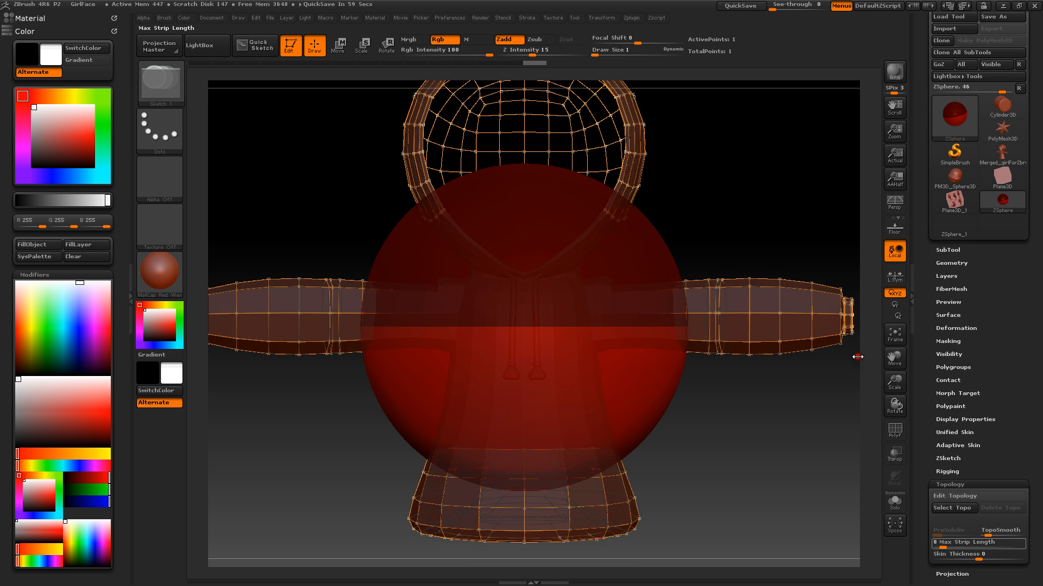
left_click(951, 496)
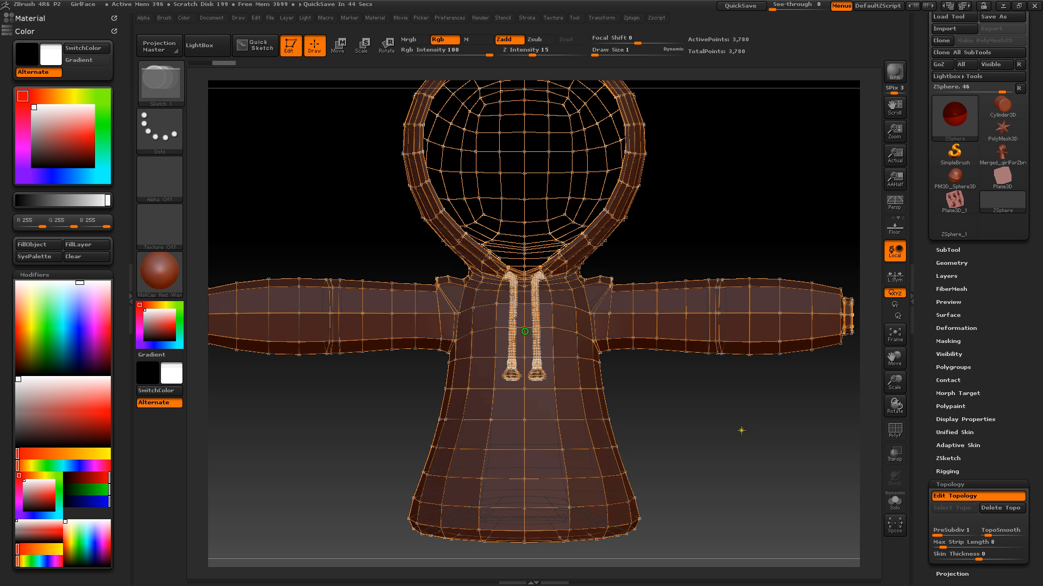
Delete several individual topology points on the lower side of the hood.
left_click_drag(526, 331, 701, 417)
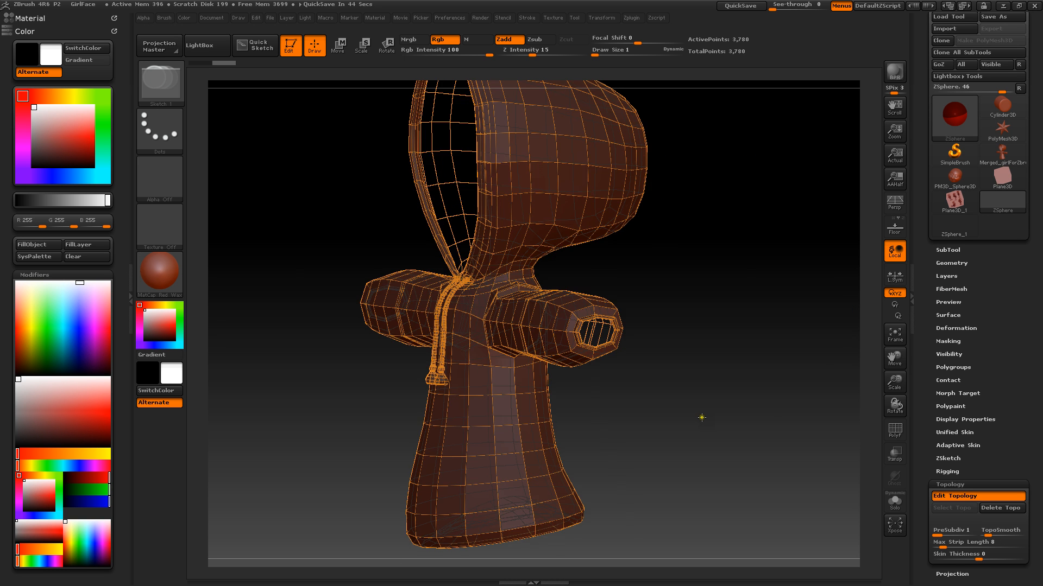
right_click_drag(701, 418, 706, 442)
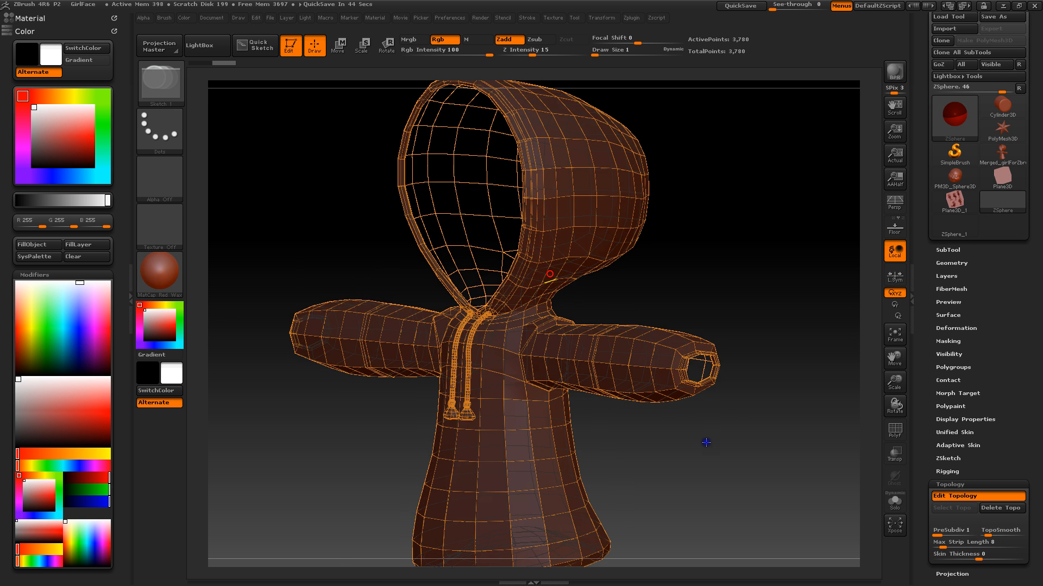
right_click(569, 256)
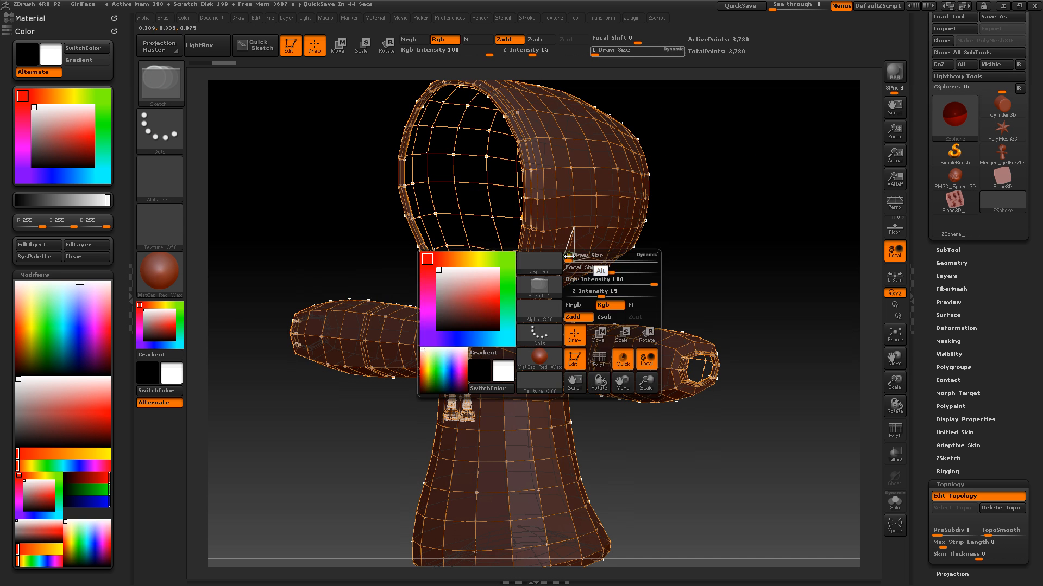
left_click_drag(569, 256, 578, 256)
left_click(593, 245)
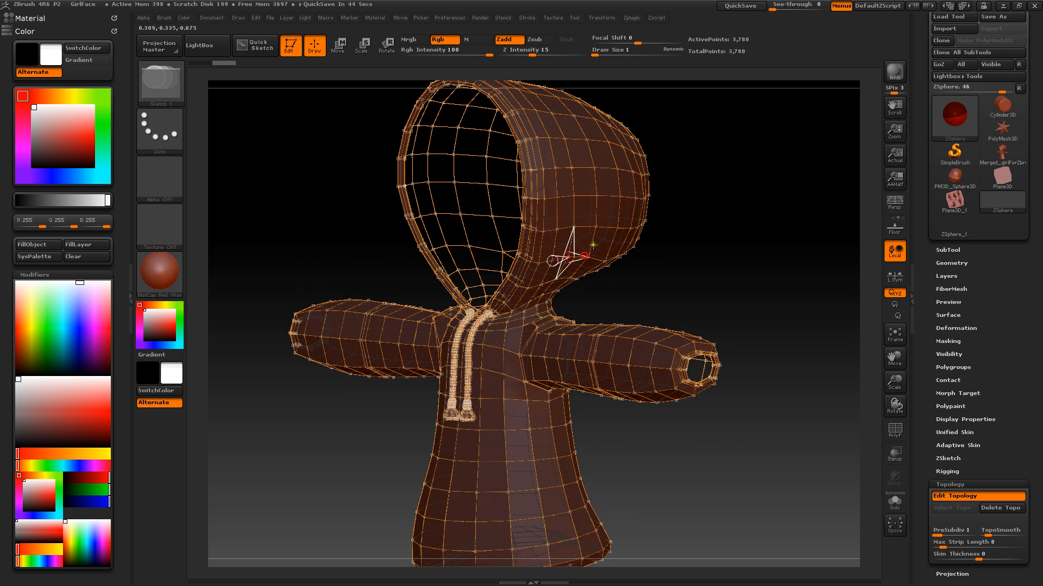
left_click(582, 257, "alt")
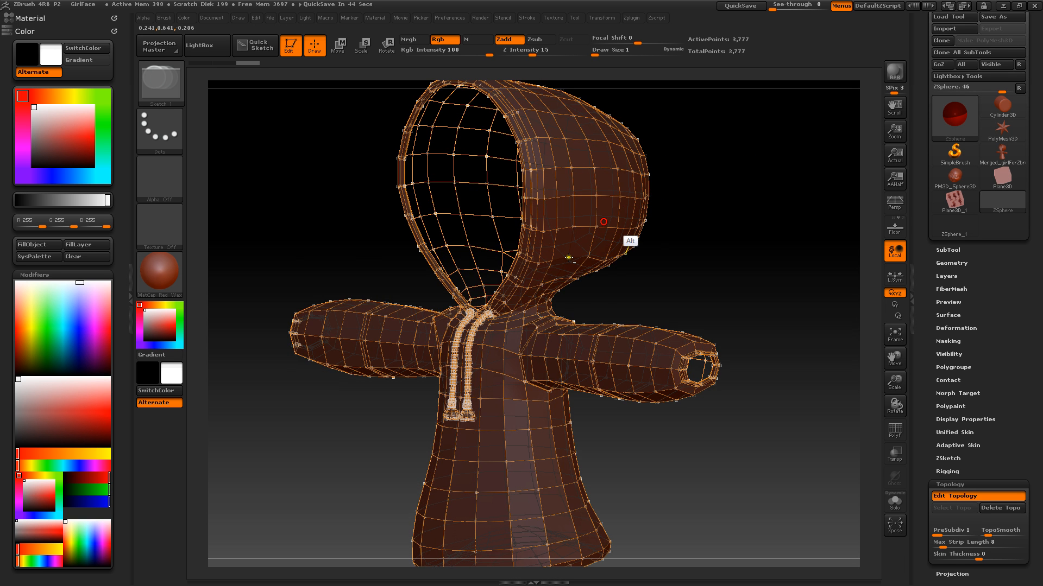
left_click(603, 222, "alt")
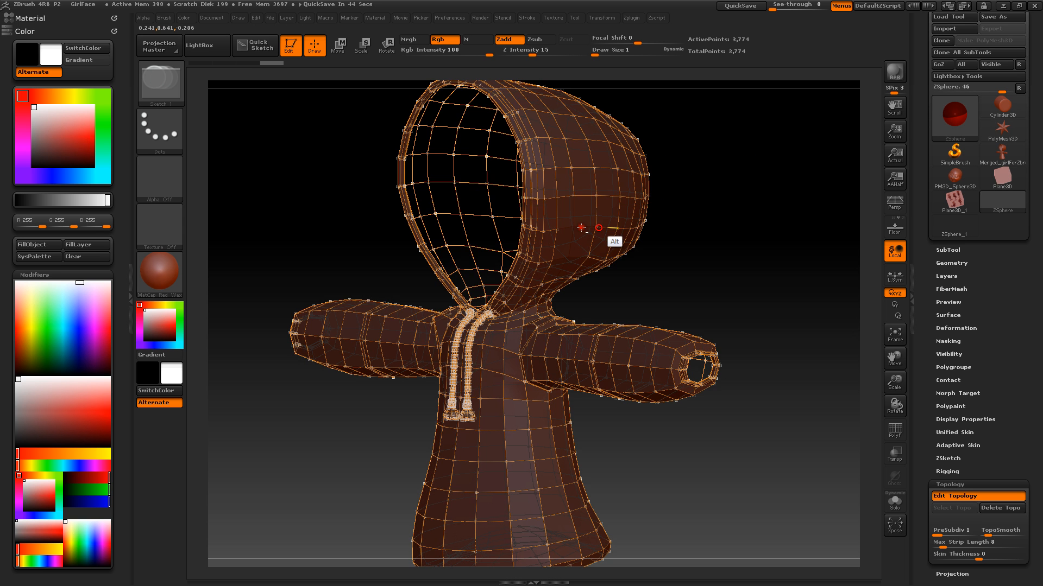
left_click(597, 228, "alt")
left_click(588, 257, "alt")
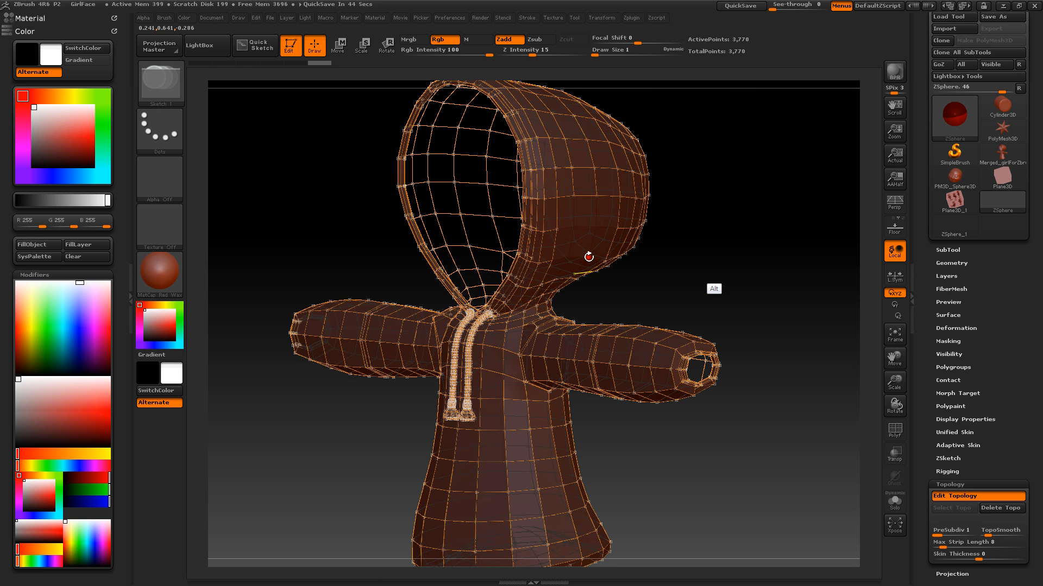
right_click_drag(588, 257, 713, 275)
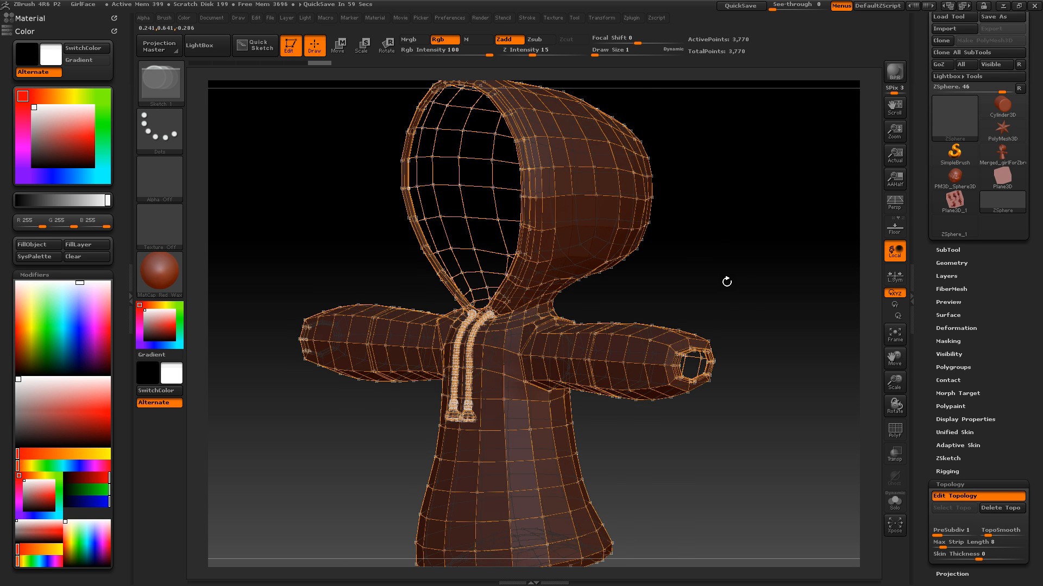
Switch to Move with a Draw Size of 65 and reposition topology points along the side of the hood.
key("e")
left_click(338, 45)
left_click_drag(675, 214, 658, 217, "alt")
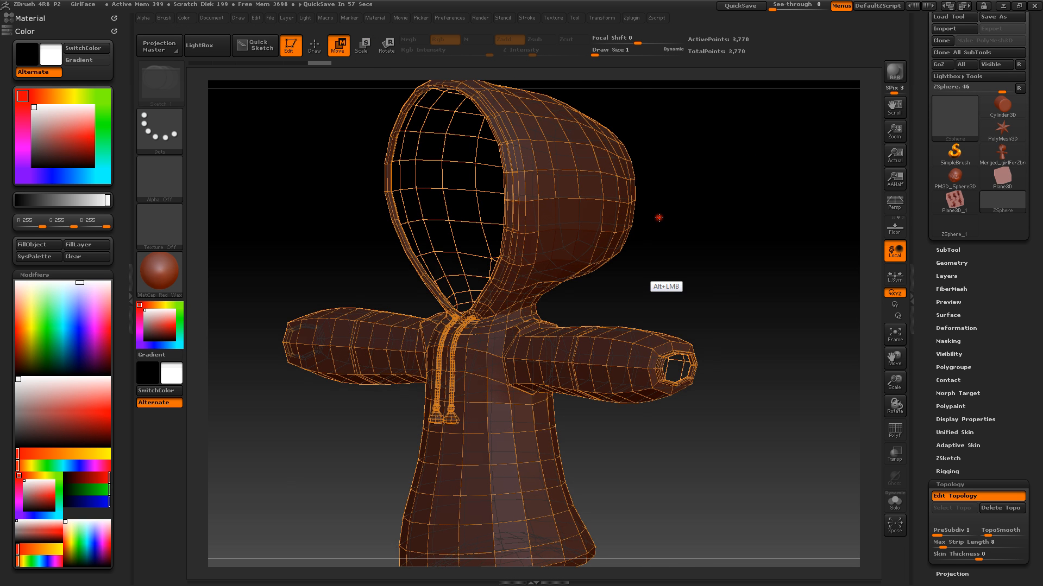
right_click_drag(659, 218, 694, 296)
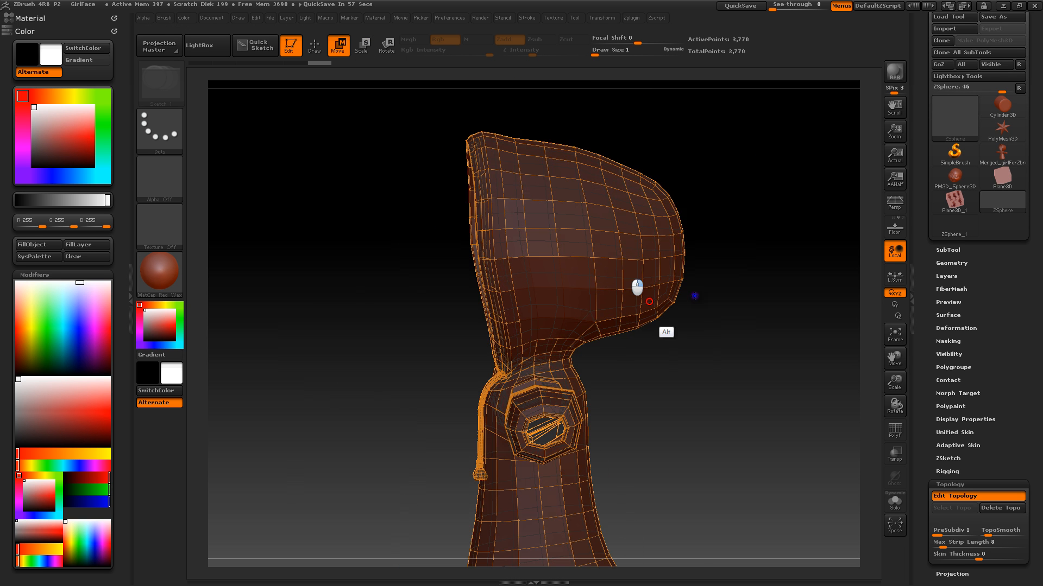
left_click(557, 245)
key("s")
mouse_move(576, 249)
left_mouse_down()
mouse_move(588, 260)
mouse_move(553, 220)
mouse_move(590, 238)
left_mouse_up()
left_click(592, 256)
left_click_drag(592, 204, 598, 197)
right_click_drag(544, 219, 597, 217)
left_click_drag(601, 215, 619, 222)
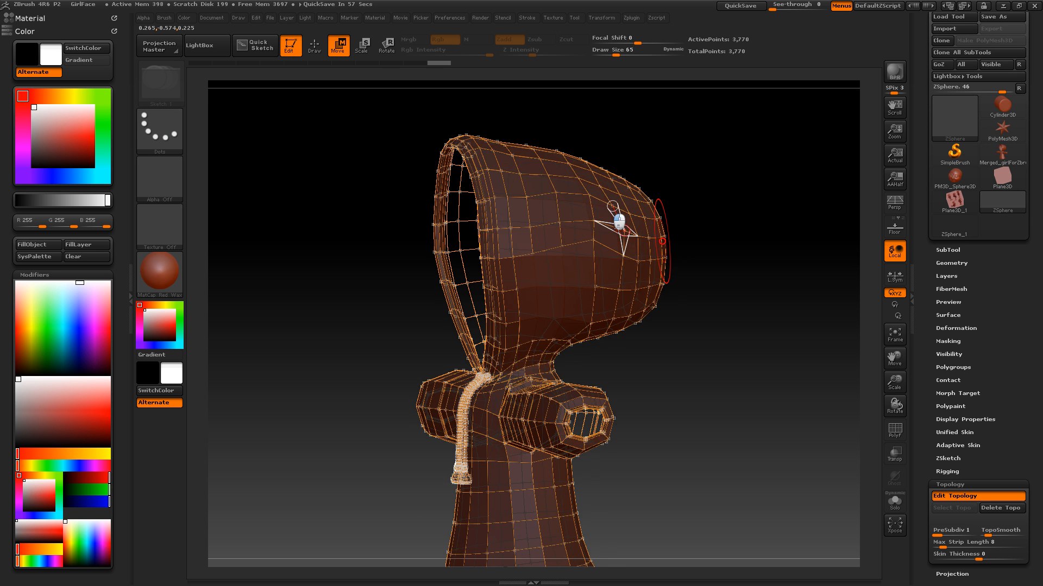
Move further topology points on the hood's outer side and undo the last move.
mouse_move(804, 294)
left_mouse_down()
mouse_move(767, 295)
mouse_move(677, 255)
mouse_move(749, 308)
left_mouse_up()
left_click(611, 209)
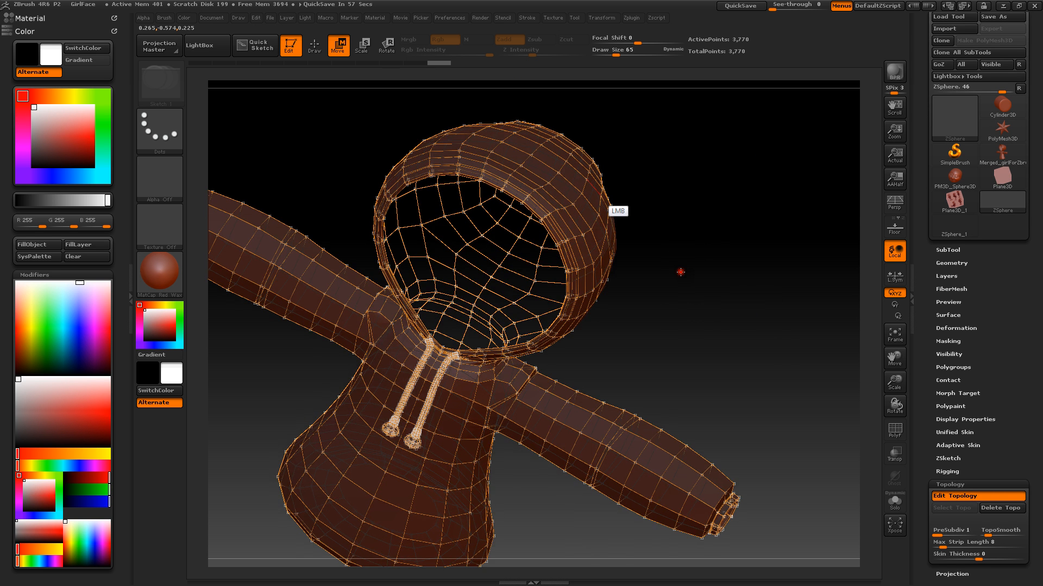
left_click_drag(680, 272, 693, 283)
left_click(595, 188)
left_click_drag(595, 188, 671, 280)
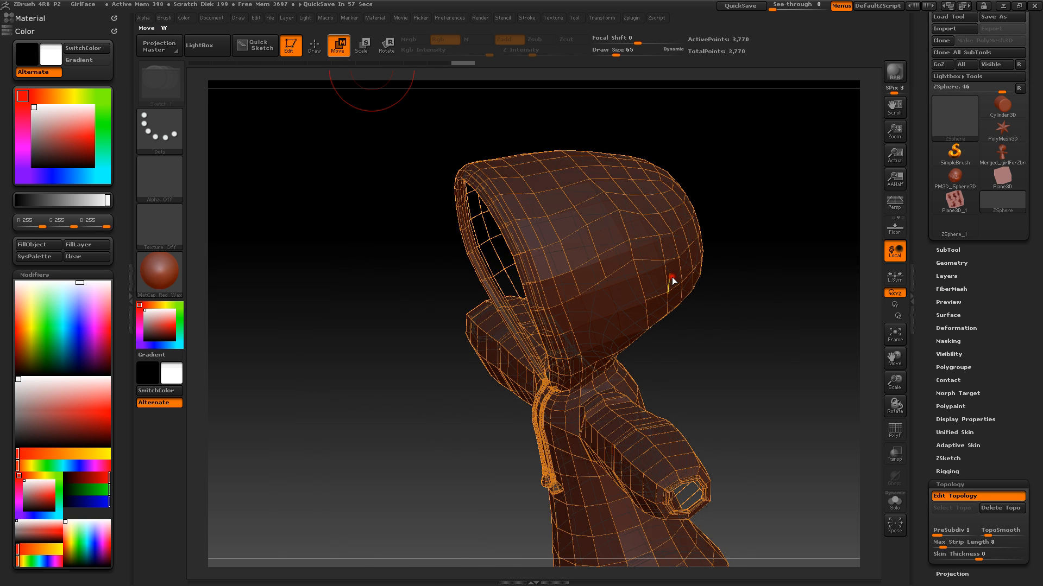
key("ctrl+z")
left_click_drag(768, 377, 732, 344, "alt")
left_click(729, 346)
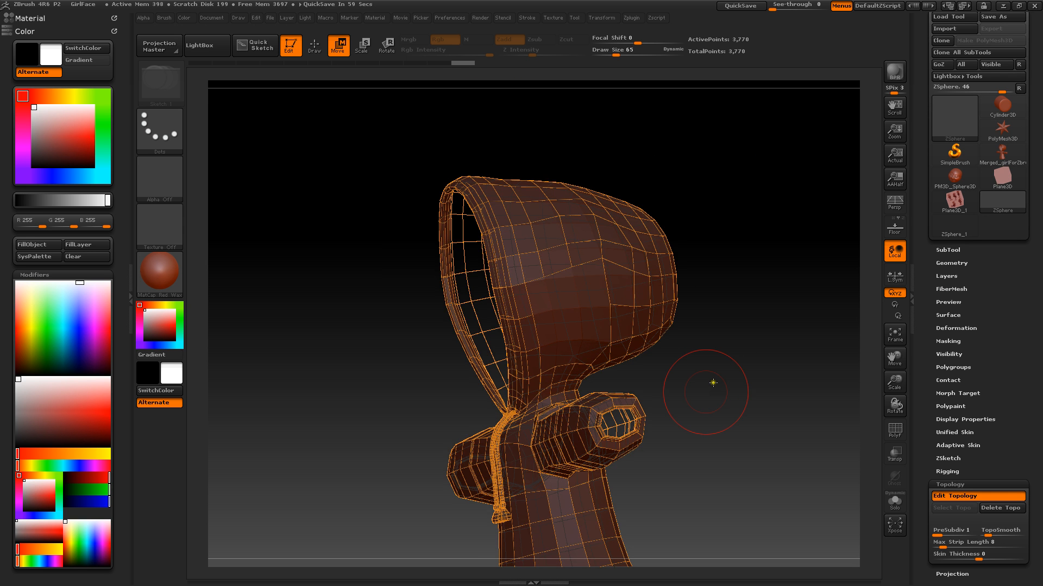
Try to smooth the topology where the sleeve meets the shoulder in Move mode, and undo it.
left_click_drag(713, 383, 688, 322, "shift")
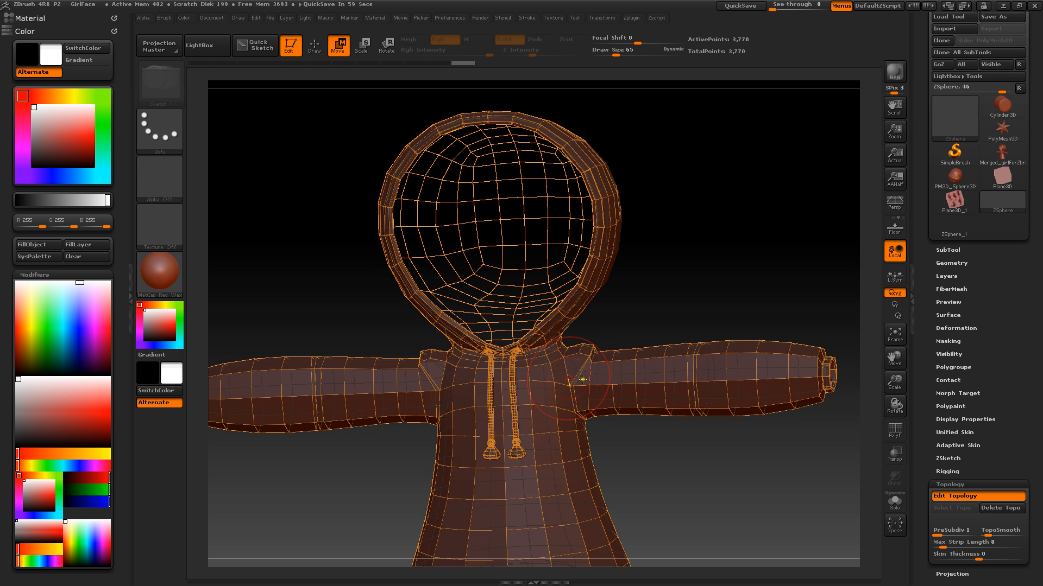
key("shift")
left_click_drag(595, 369, 587, 370, "shift")
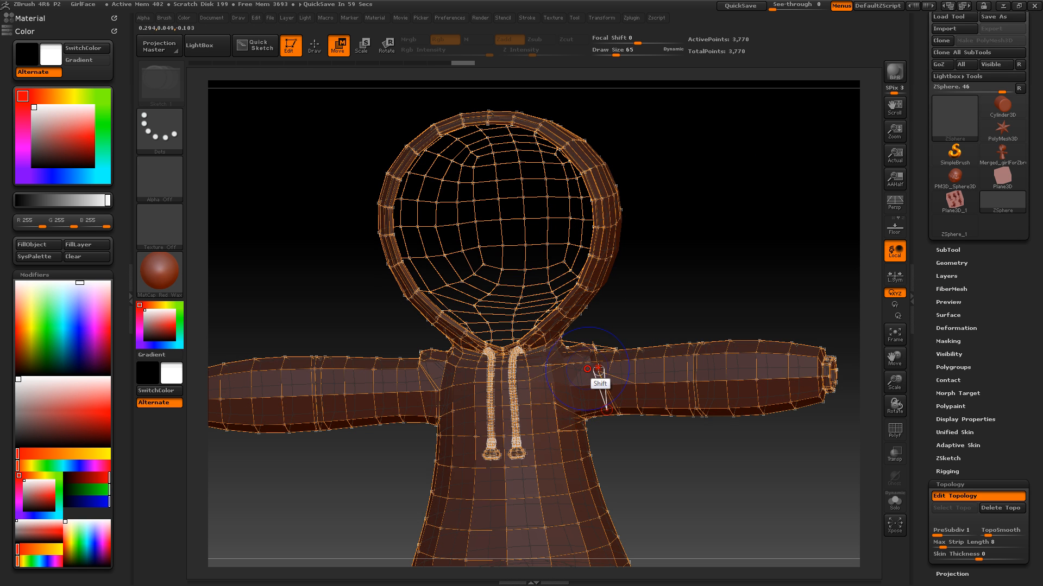
mouse_move(700, 312)
left_mouse_down()
mouse_move(690, 380)
mouse_move(703, 391)
mouse_move(681, 314)
left_mouse_up()
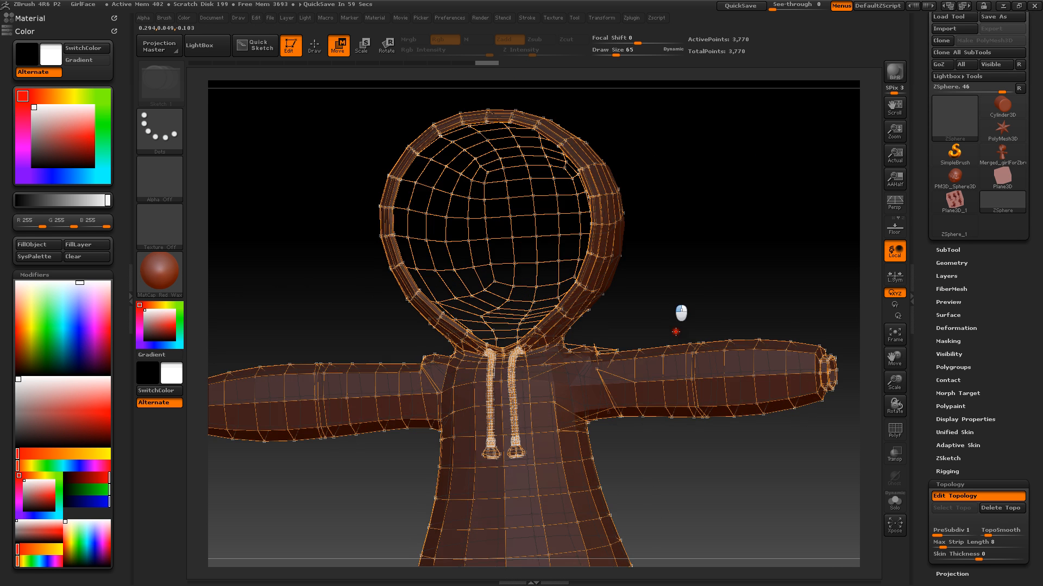
key("ctrl+z")
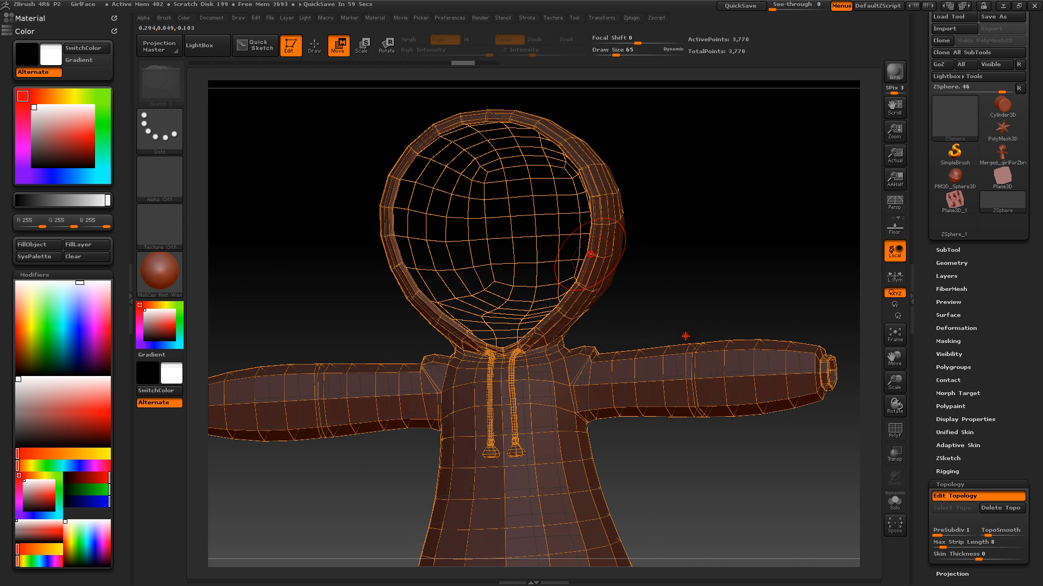
Switch to Draw mode, lower the Smooth brush's Z Intensity and smooth the topology at the sleeve's shoulder joint.
key("shift")
left_click(624, 102, "shift")
left_click(585, 374, "shift")
left_click(314, 45)
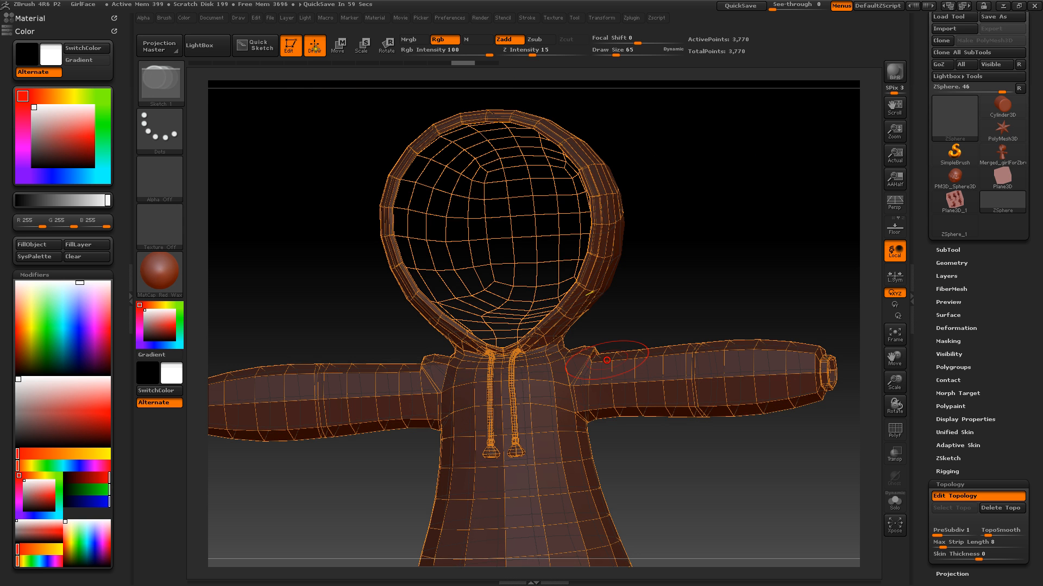
key("shift")
key("u")
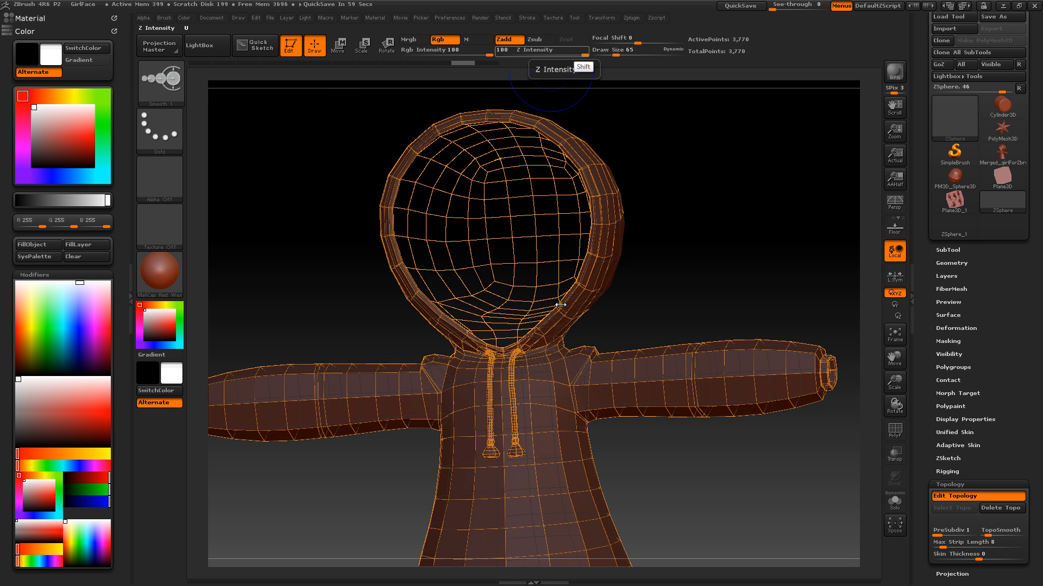
left_click_drag(577, 52, 521, 54, "shift")
mouse_move(569, 374)
left_mouse_down("shift")
mouse_move(519, 187)
mouse_move(569, 365)
left_mouse_up("shift")
mouse_move(679, 344)
left_mouse_down()
mouse_move(706, 333)
mouse_move(695, 310)
mouse_move(676, 357)
mouse_move(721, 333)
mouse_move(714, 302)
mouse_move(666, 297)
left_mouse_up()
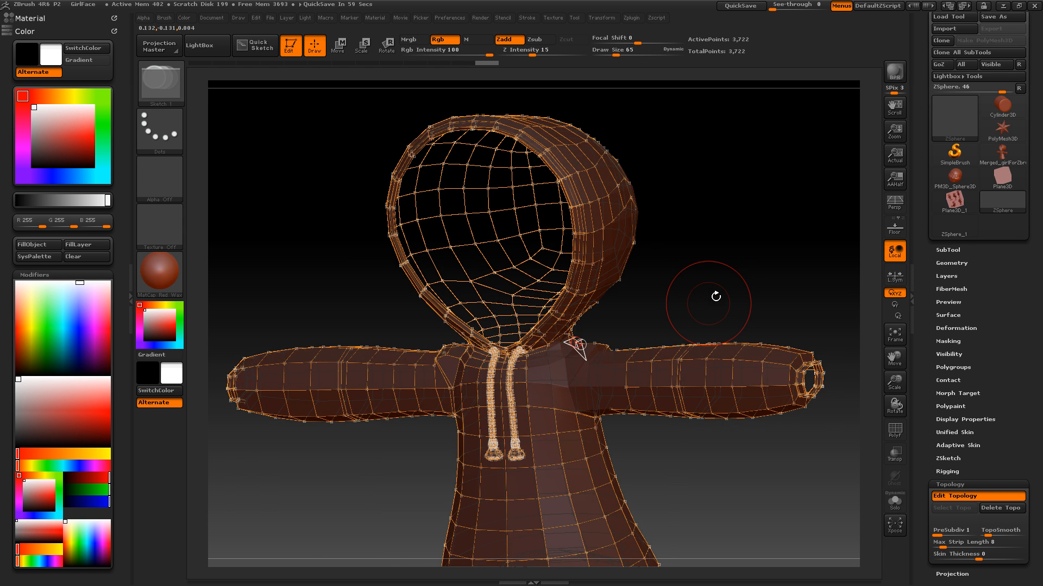
left_click(534, 190)
left_click(597, 257)
left_click_drag(661, 278, 676, 287)
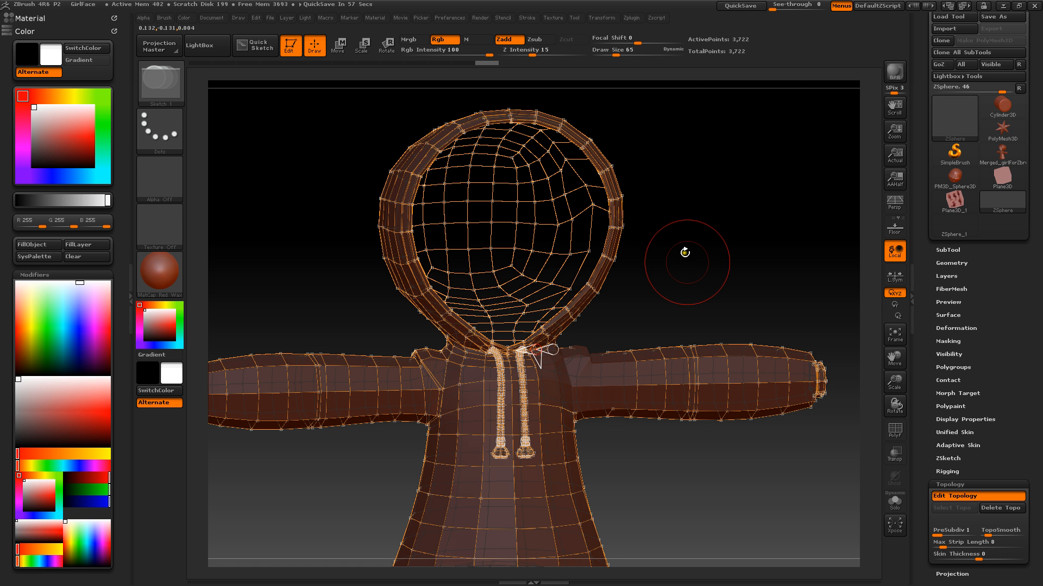
key("alt")
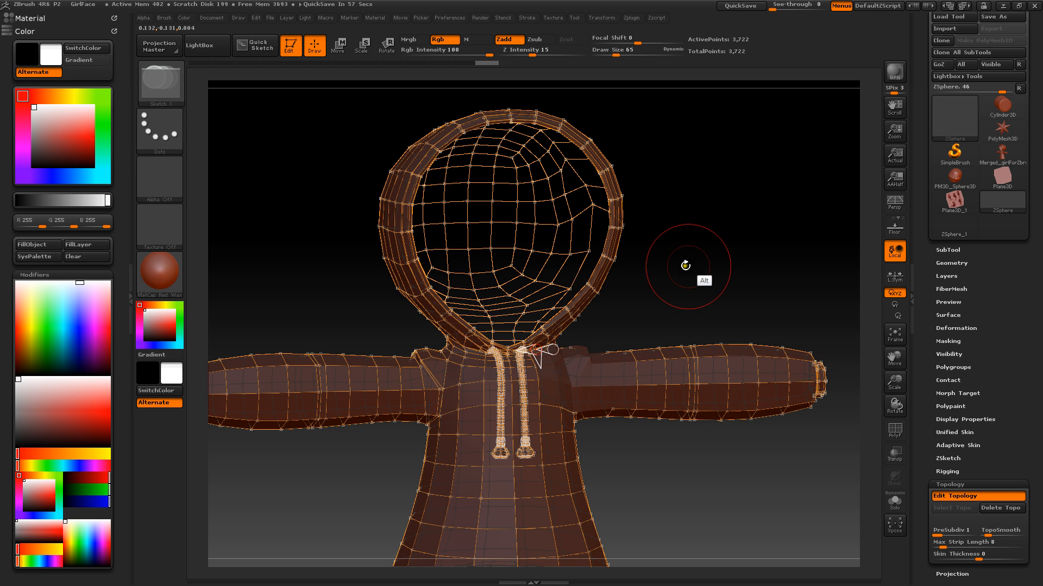